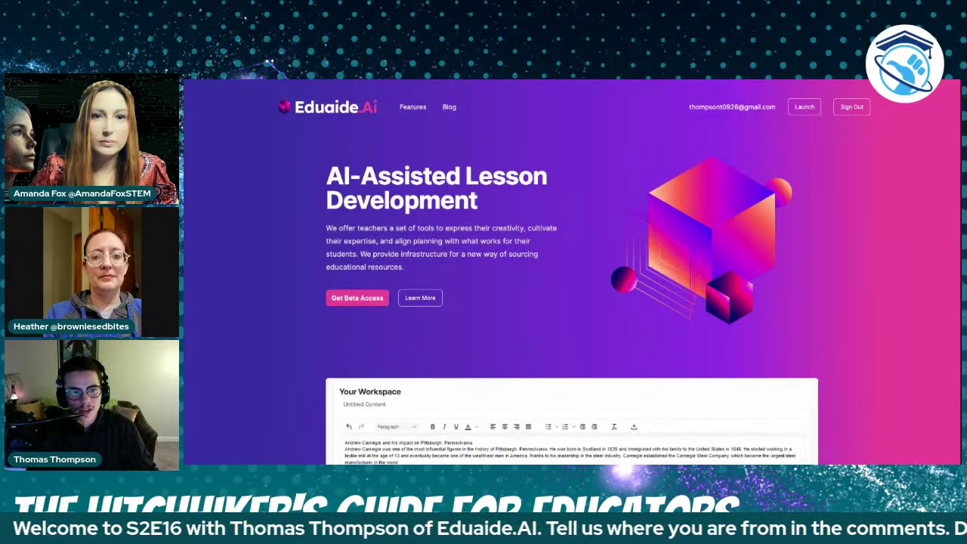
Launch the lesson development workspace from the Eduaide.Ai home page
{"action": "left_click_drag", "start_coordinate": [399, 461], "coordinate": [340, 450]}
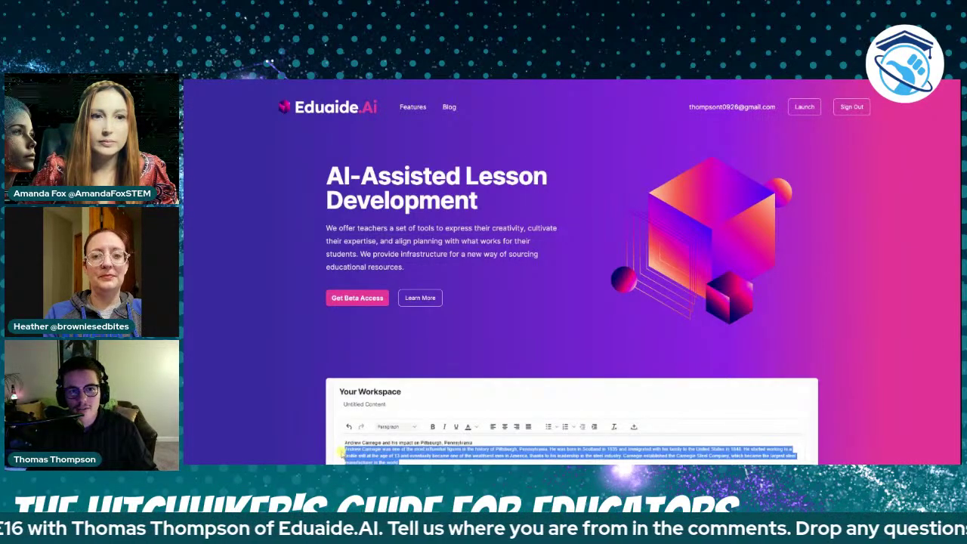
{"action": "key", "text": "alt+Tab"}
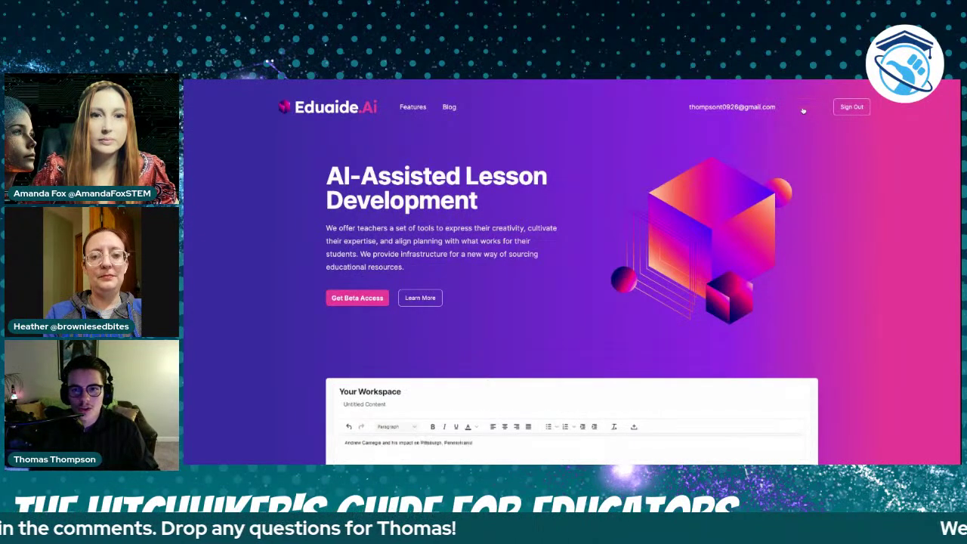
{"action": "left_click", "coordinate": [808, 110]}
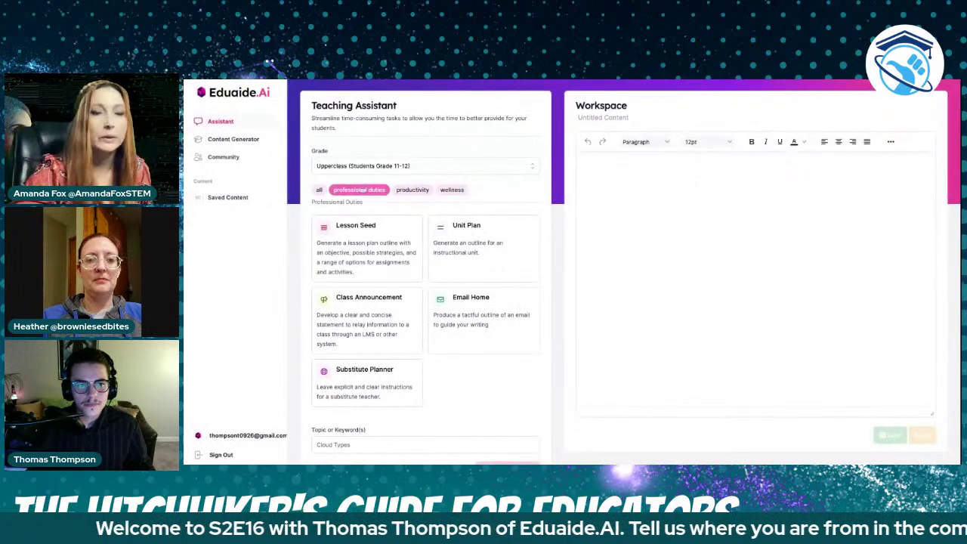
Set the Teaching Assistant grade level to Middle School (Students Grade 6-8)
{"action": "left_click", "coordinate": [375, 170]}
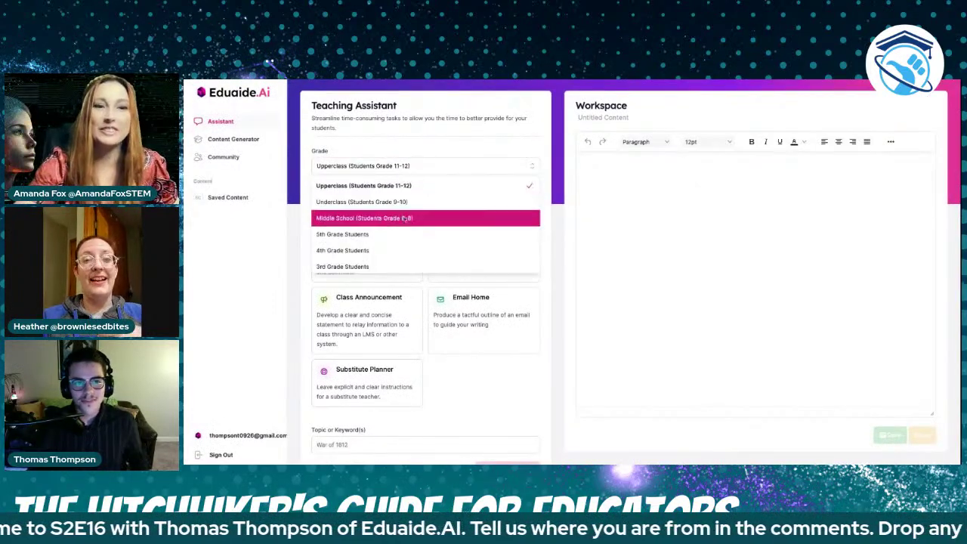
{"action": "left_click", "coordinate": [404, 218]}
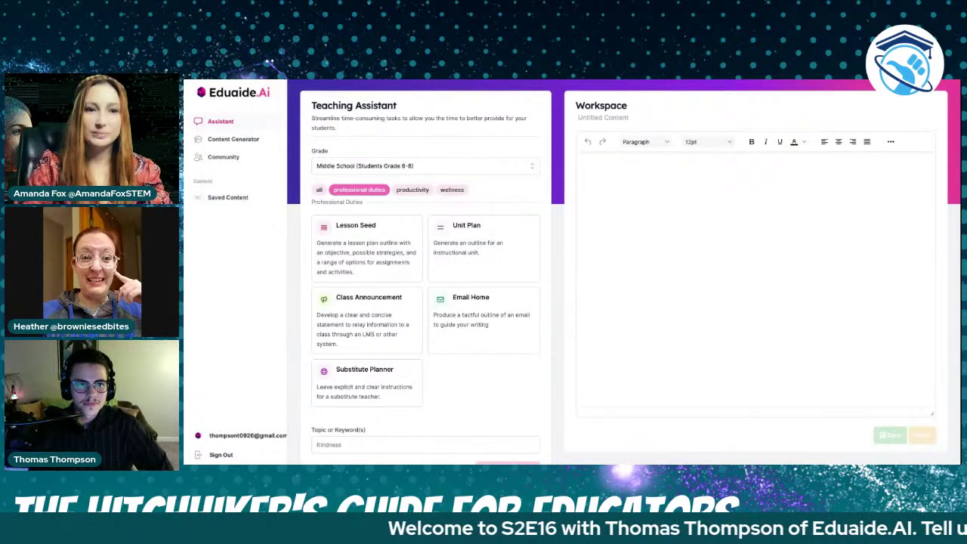
In the Content Generator, set the subject to Mathematics and choose the "Real World" Example assignment
{"action": "left_click", "coordinate": [237, 139]}
{"action": "left_click", "coordinate": [347, 166]}
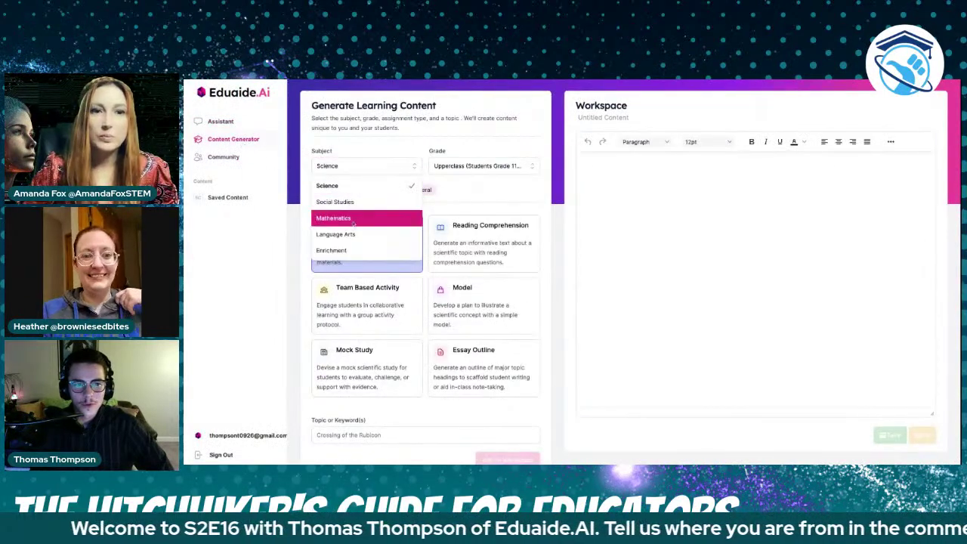
{"action": "left_click", "coordinate": [352, 219]}
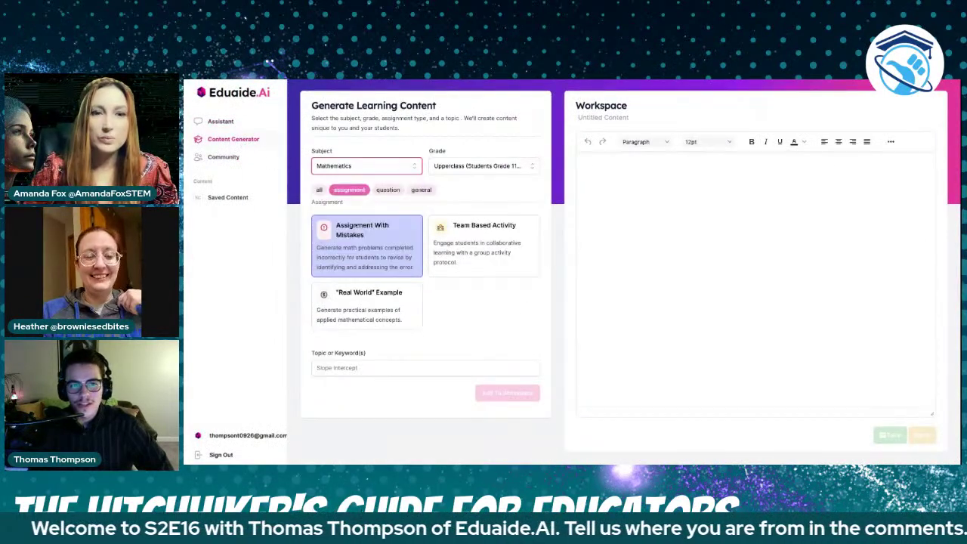
{"action": "left_click", "coordinate": [372, 304]}
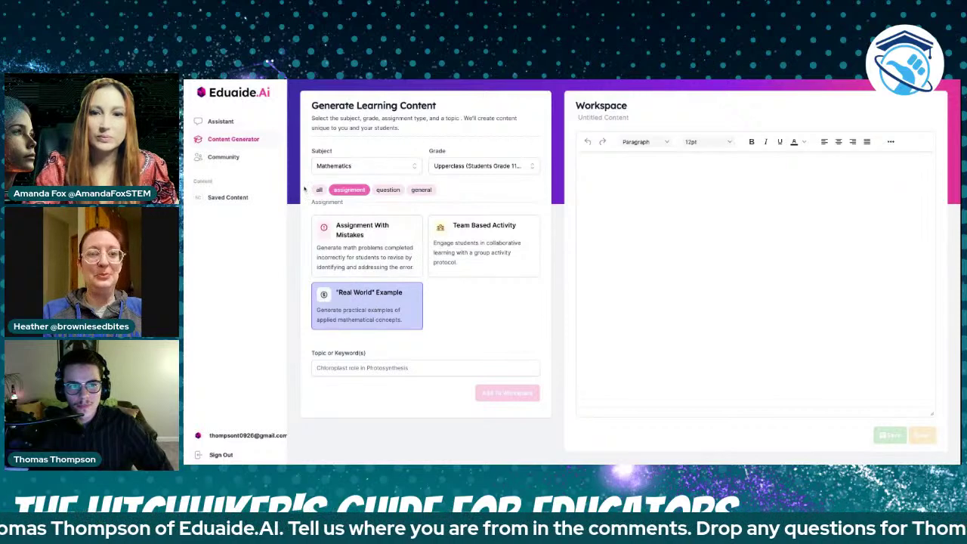
Return to the Teaching Assistant, choose the Lesson Seed resource and set the grade to Middle School (Students Grade 6-8)
{"action": "left_click", "coordinate": [227, 124]}
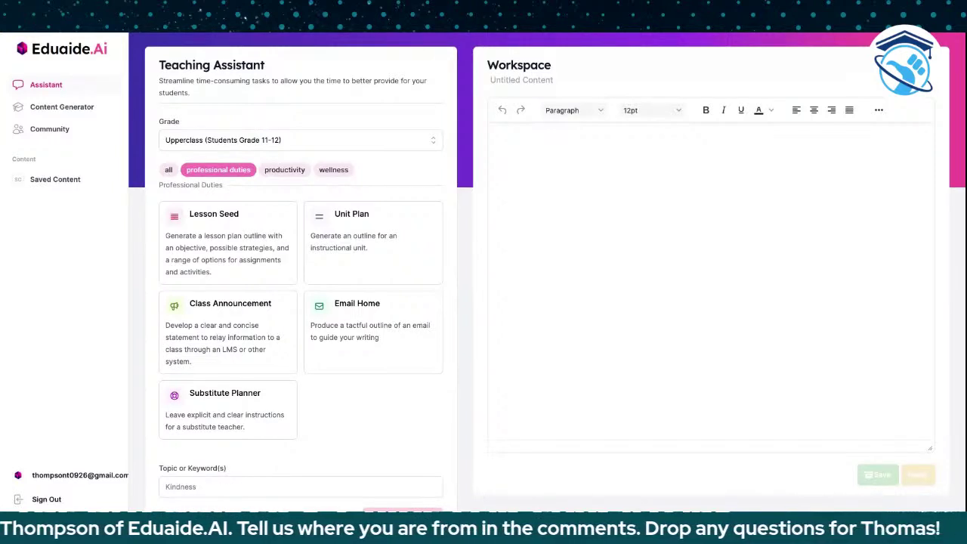
{"action": "left_click", "coordinate": [234, 232]}
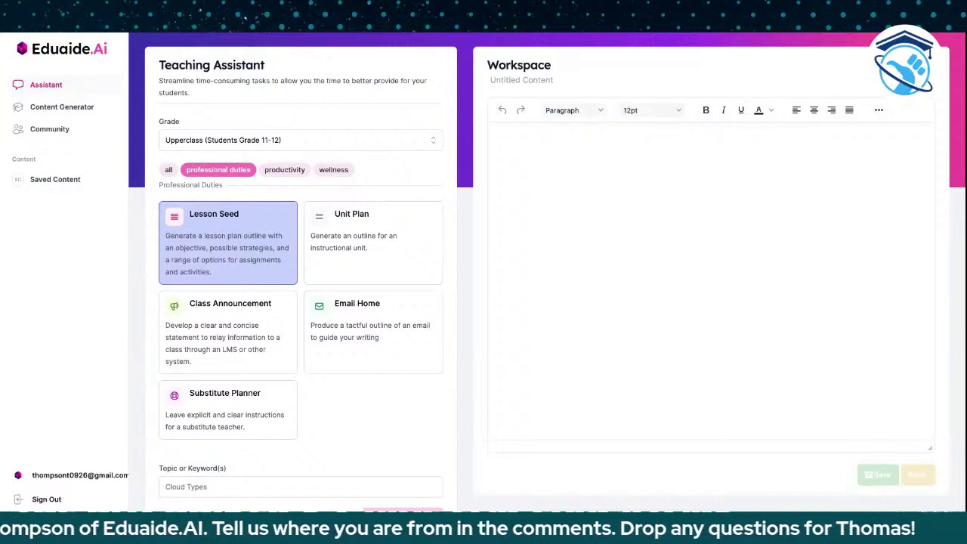
{"action": "left_click", "coordinate": [250, 142]}
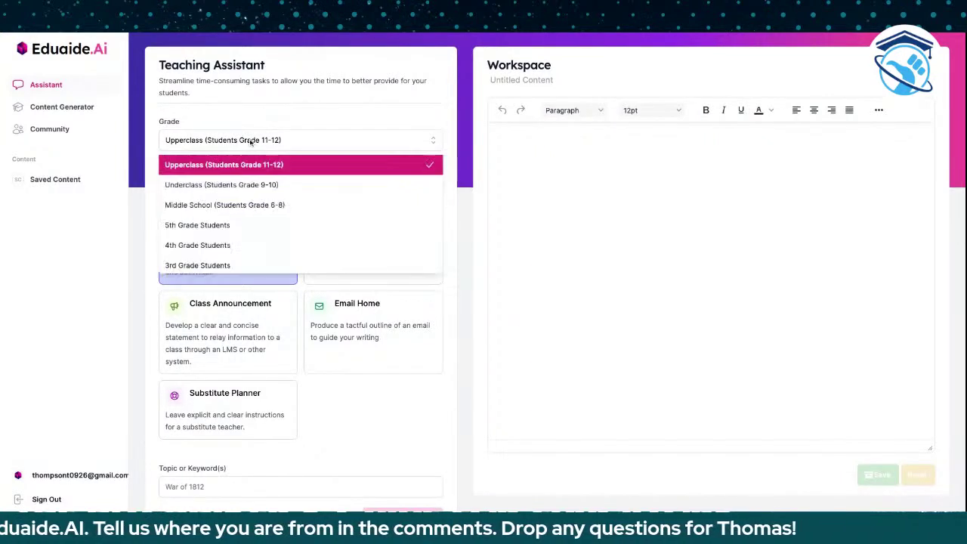
{"action": "left_click", "coordinate": [240, 207]}
Enter "The creation and development of Buddhism" as the lesson topic and generate the lesson seed into the workspace
{"action": "scroll", "coordinate": [244, 219], "scroll_direction": "down", "scroll_amount": 1}
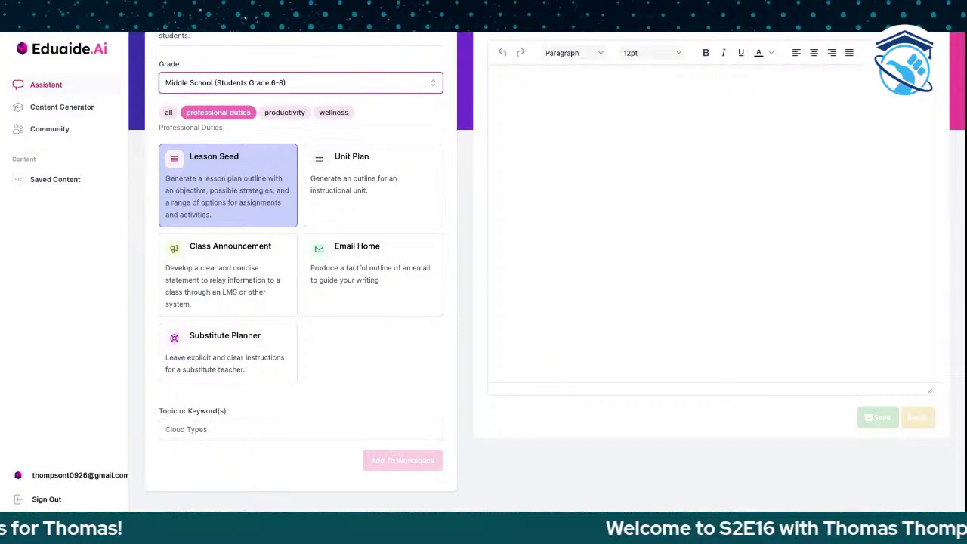
{"action": "left_click", "coordinate": [214, 430]}
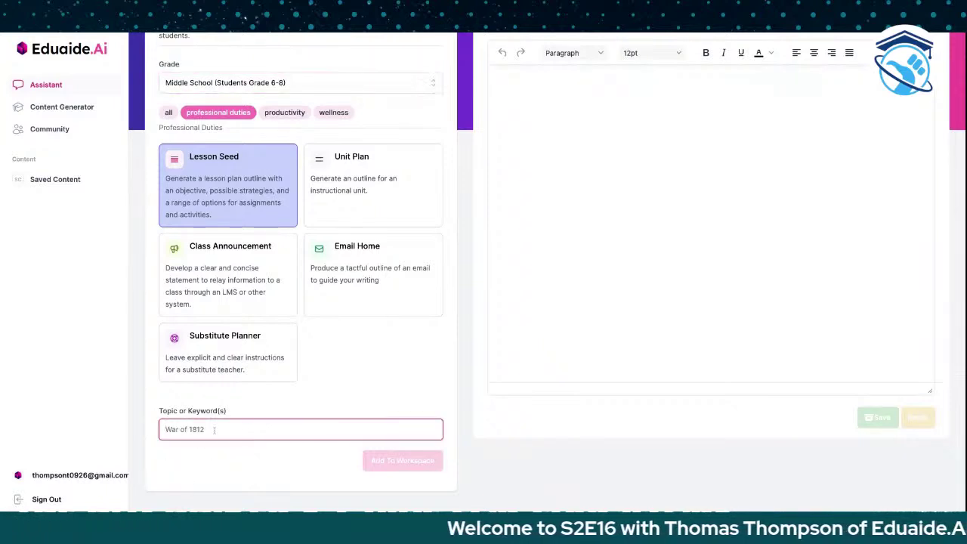
{"action": "type", "text": "The cre"}
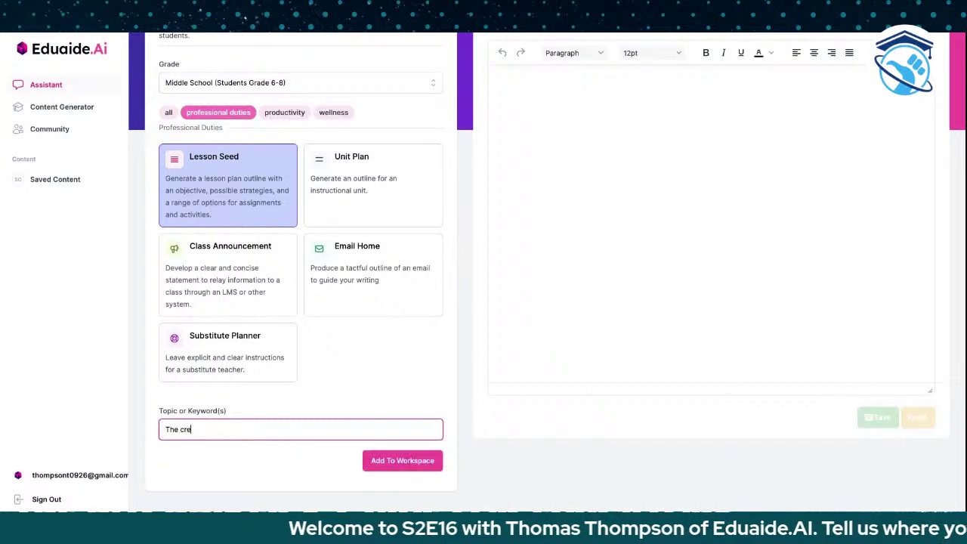
{"action": "type", "text": "ation and"}
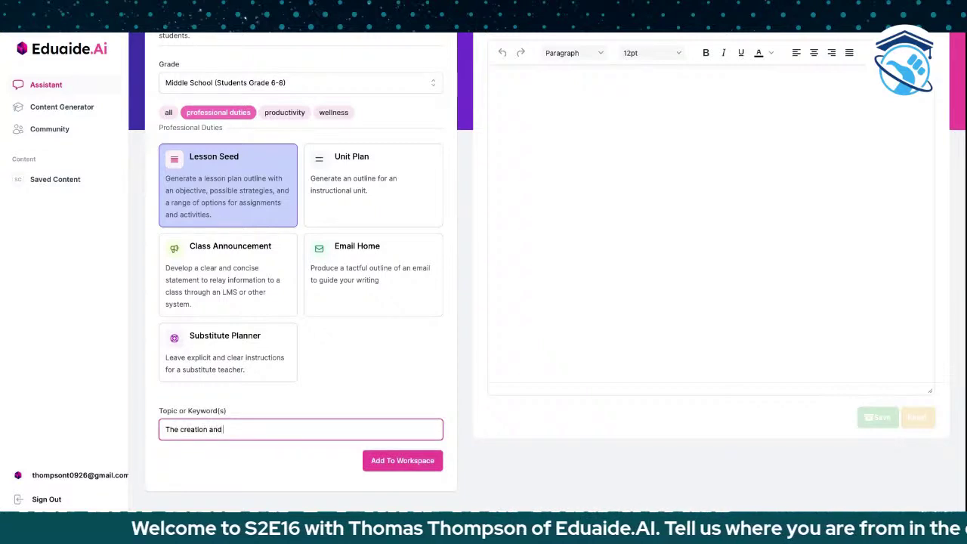
{"action": "type", "text": " dev"}
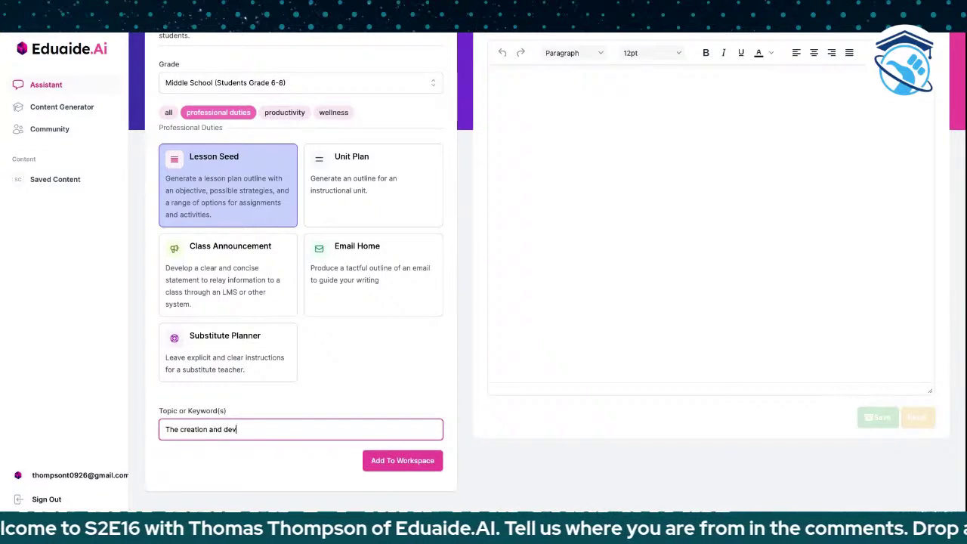
{"action": "type", "text": "elopment of "}
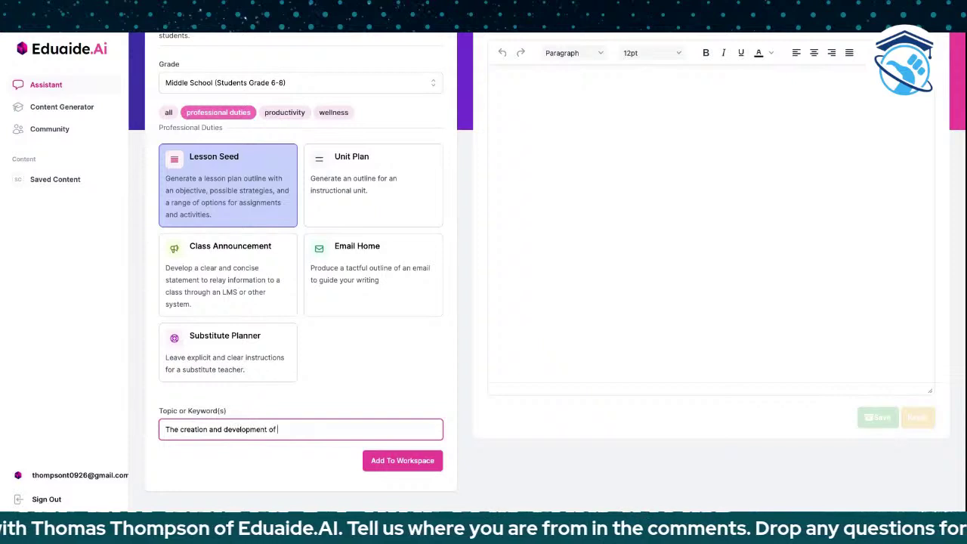
{"action": "type", "text": "Buddhism"}
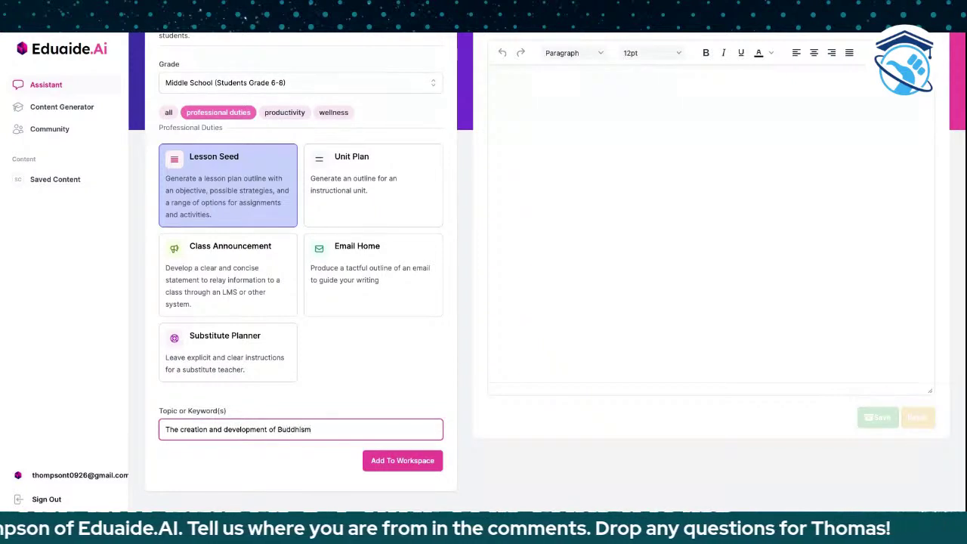
{"action": "left_click", "coordinate": [53, 32]}
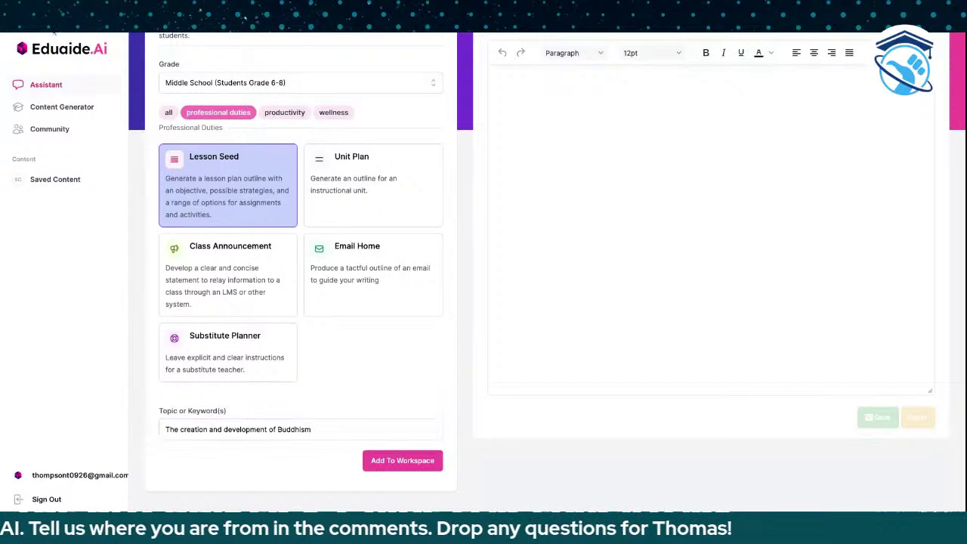
{"action": "scroll", "coordinate": [363, 427], "scroll_direction": "up", "scroll_amount": 1}
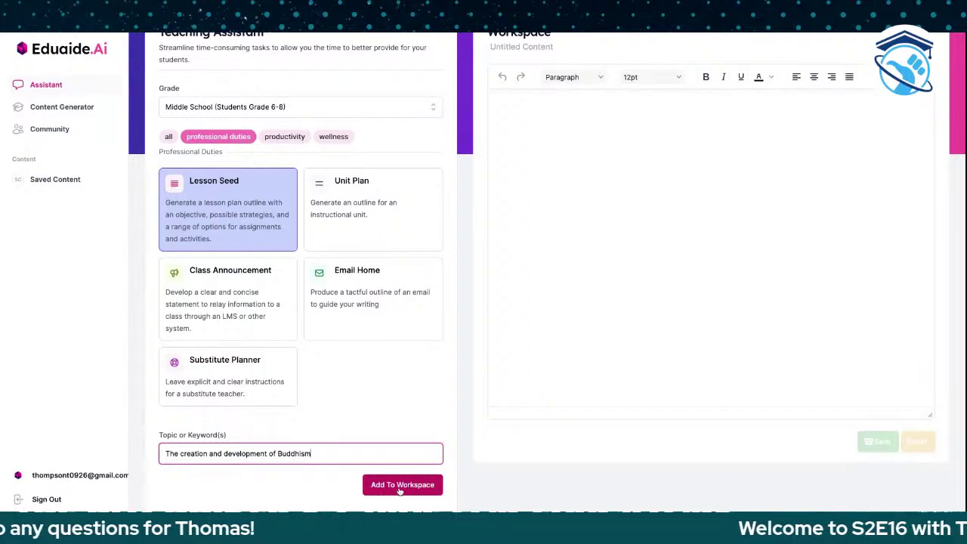
{"action": "left_click", "coordinate": [400, 486]}
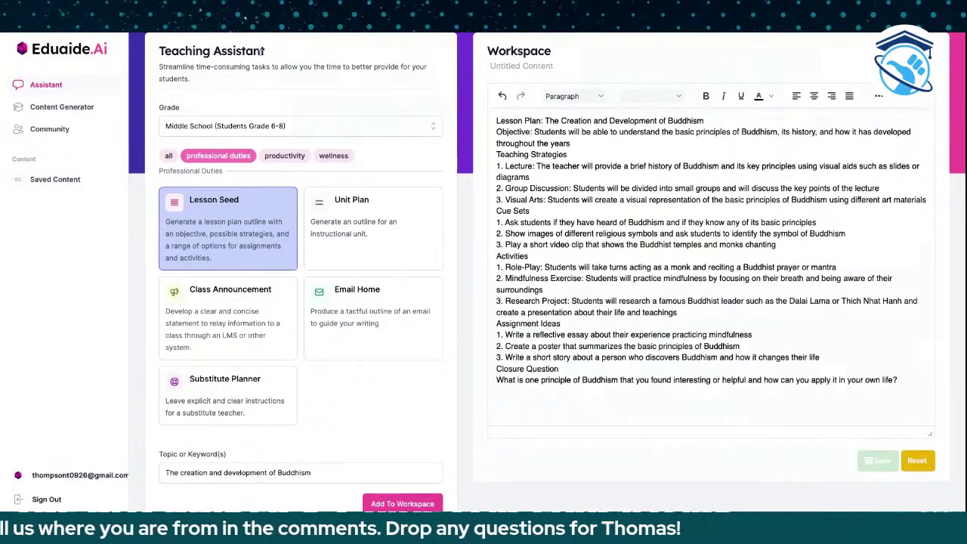
Insert a blank line below the lesson plan title in the workspace and make the title bold
{"action": "left_click", "coordinate": [497, 132]}
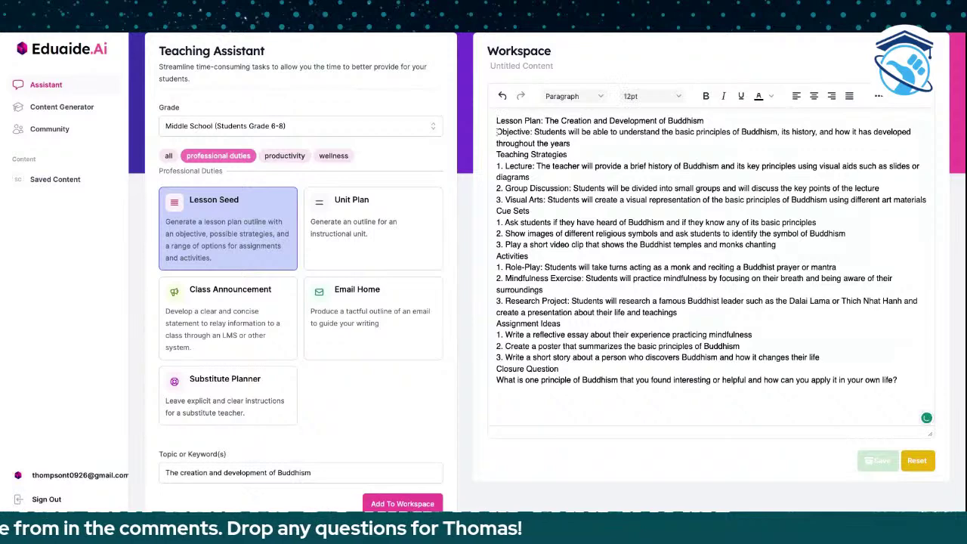
{"action": "key", "text": "Return"}
{"action": "triple_click", "coordinate": [519, 121]}
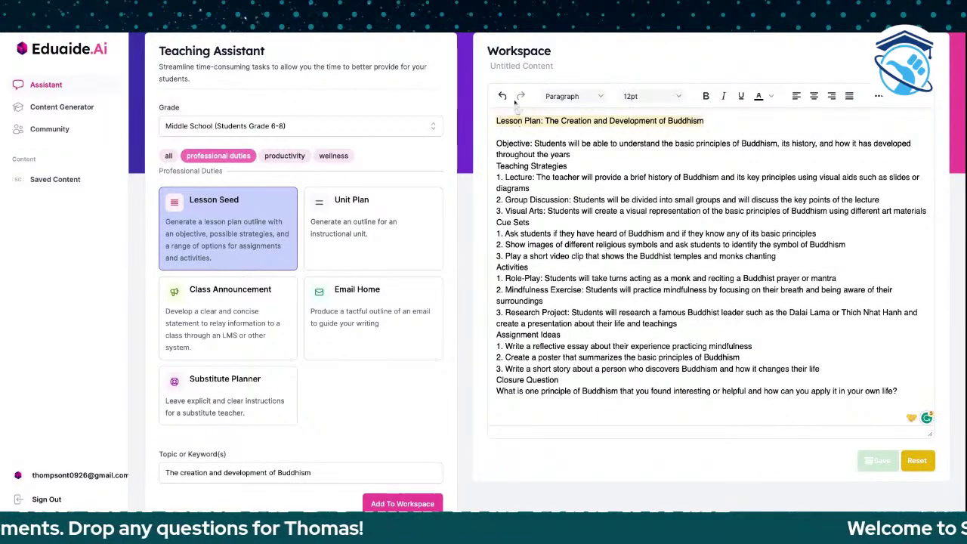
{"action": "left_click", "coordinate": [705, 96]}
Make the "Objective:" label bold and end the objective paragraph with a period and a blank line
{"action": "left_click_drag", "start_coordinate": [533, 144], "coordinate": [497, 144]}
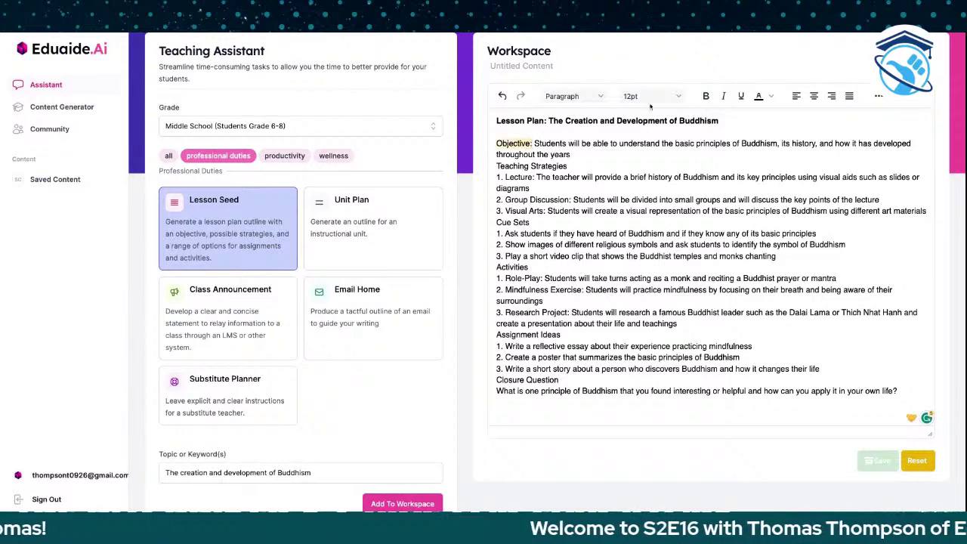
{"action": "left_click", "coordinate": [705, 96]}
{"action": "left_click", "coordinate": [577, 157]}
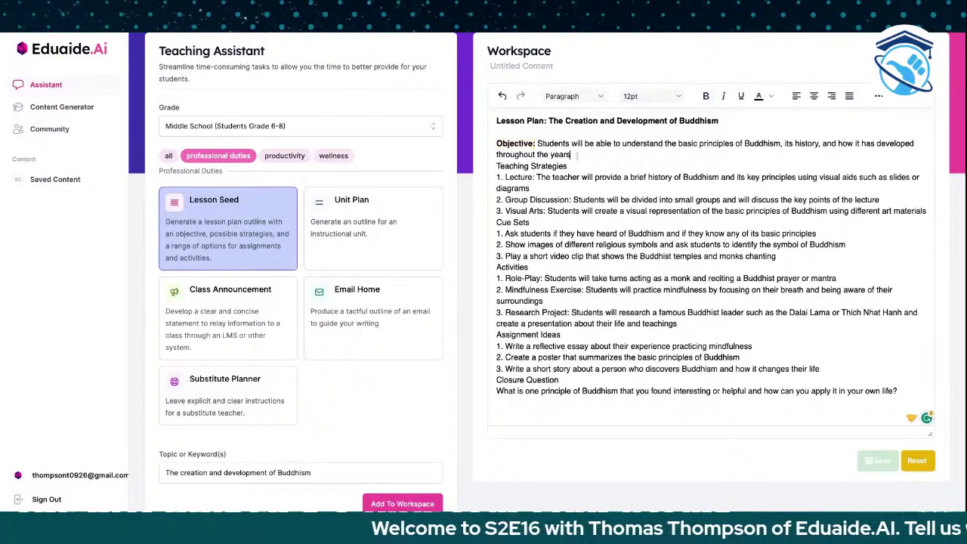
{"action": "key", "text": "Return"}
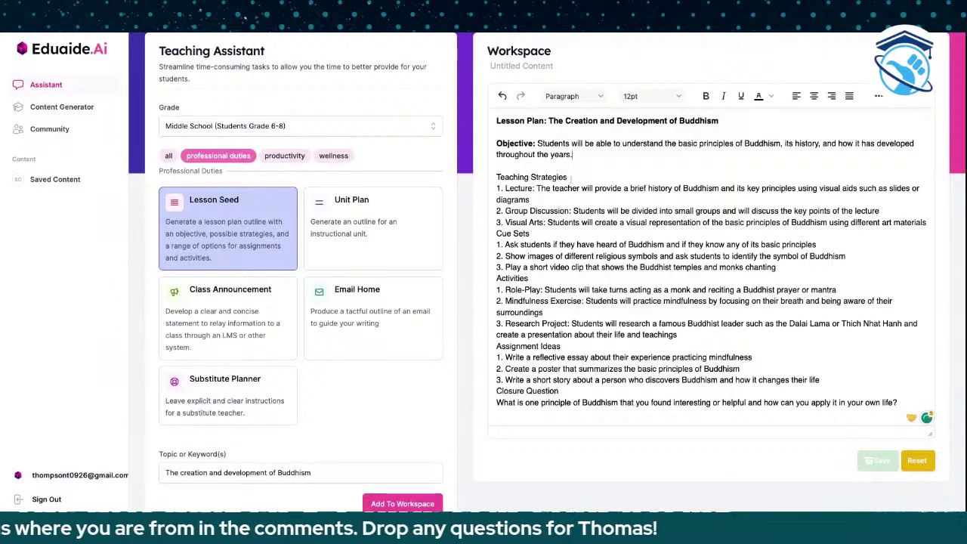
Make the Teaching Strategies and Cue Sets headings bold, with a blank line inserted above Cue Sets
{"action": "left_click_drag", "start_coordinate": [569, 177], "coordinate": [496, 177]}
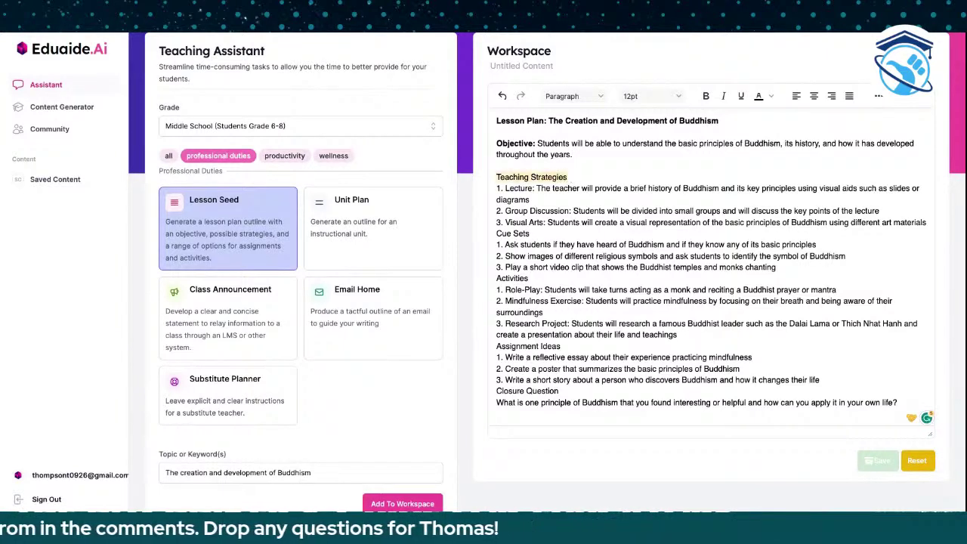
{"action": "left_click", "coordinate": [706, 96]}
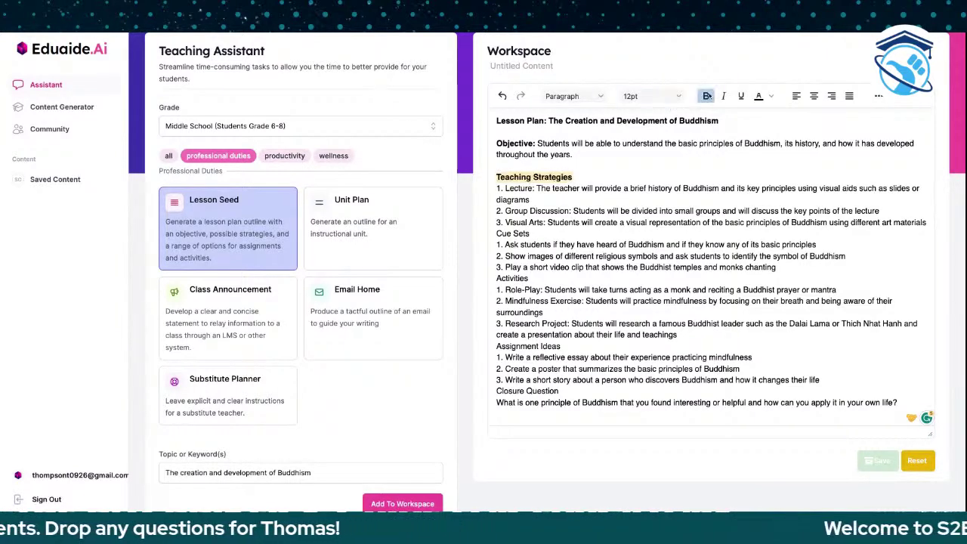
{"action": "left_click", "coordinate": [929, 227]}
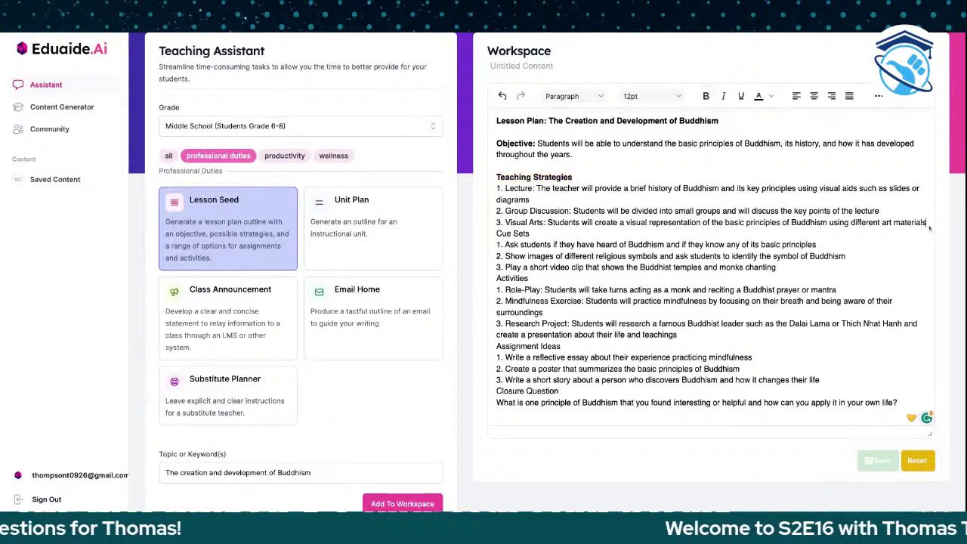
{"action": "key", "text": "Return"}
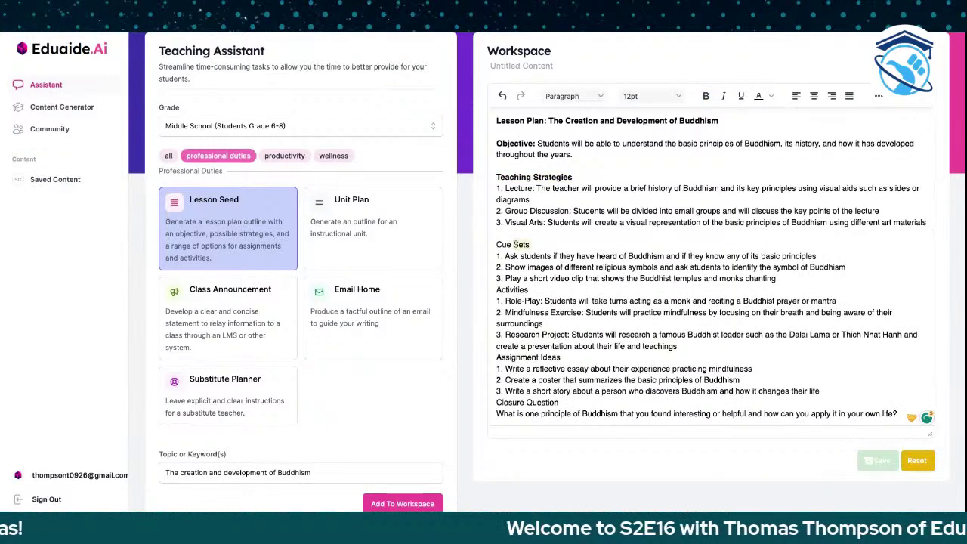
{"action": "left_click_drag", "start_coordinate": [529, 244], "coordinate": [496, 244]}
{"action": "left_click", "coordinate": [706, 96]}
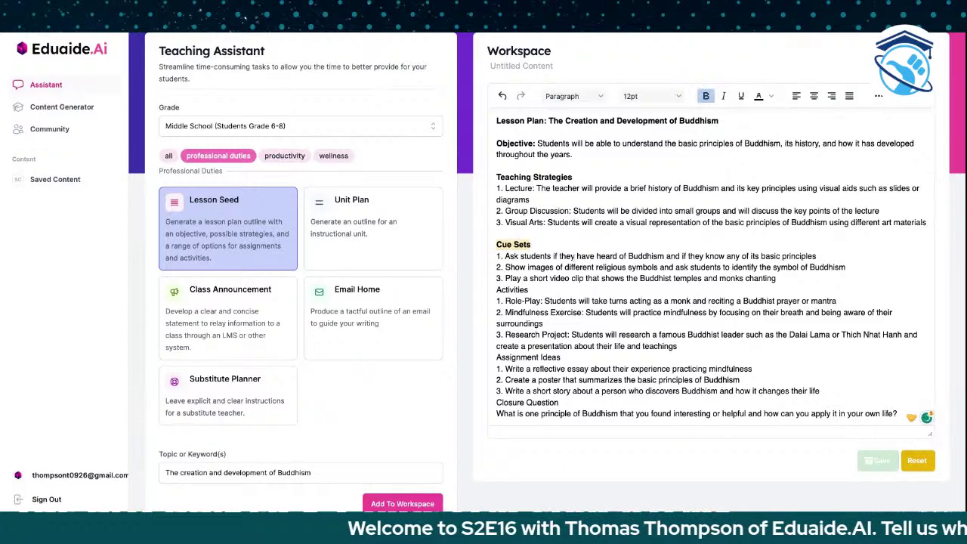
Insert blank lines above the Assignment Ideas and Activities headings and make the Activities heading bold
{"action": "left_click", "coordinate": [496, 358]}
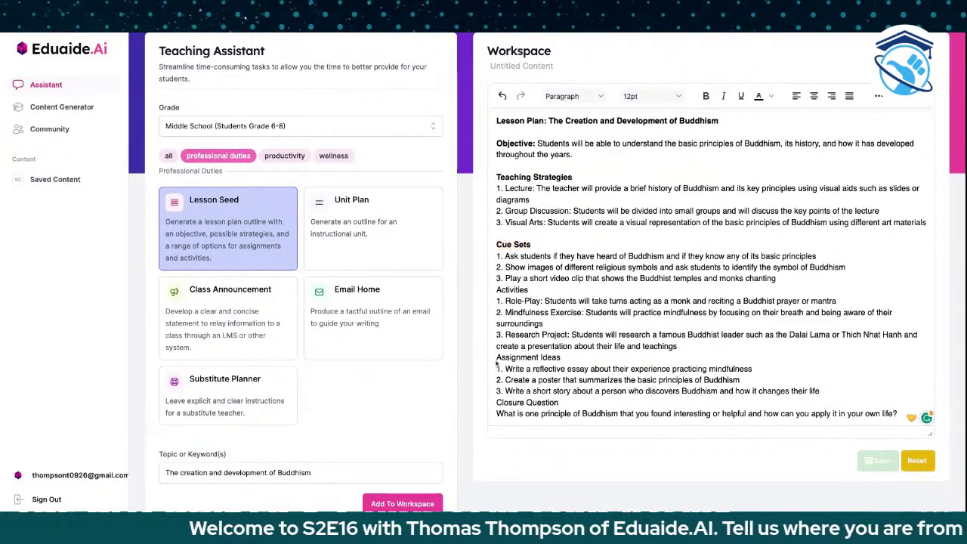
{"action": "key", "text": "Return"}
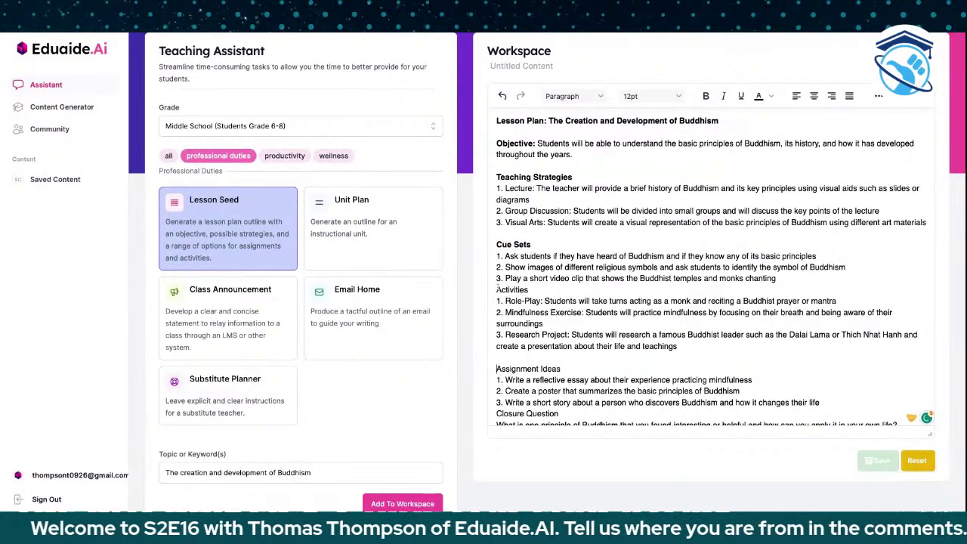
{"action": "left_click", "coordinate": [497, 289]}
{"action": "key", "text": "Return"}
{"action": "double_click", "coordinate": [513, 301]}
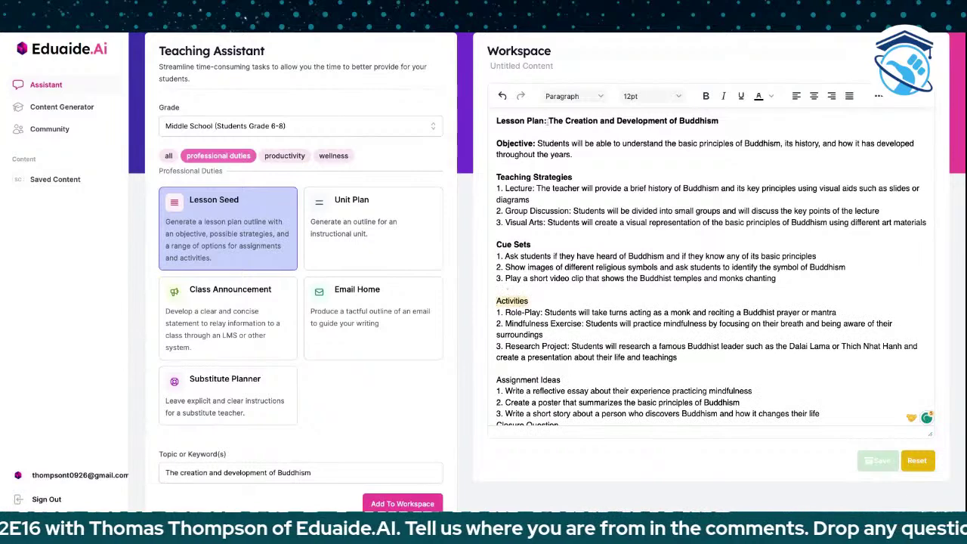
{"action": "left_click", "coordinate": [706, 96]}
{"action": "scroll", "coordinate": [555, 343], "scroll_direction": "down", "scroll_amount": 1}
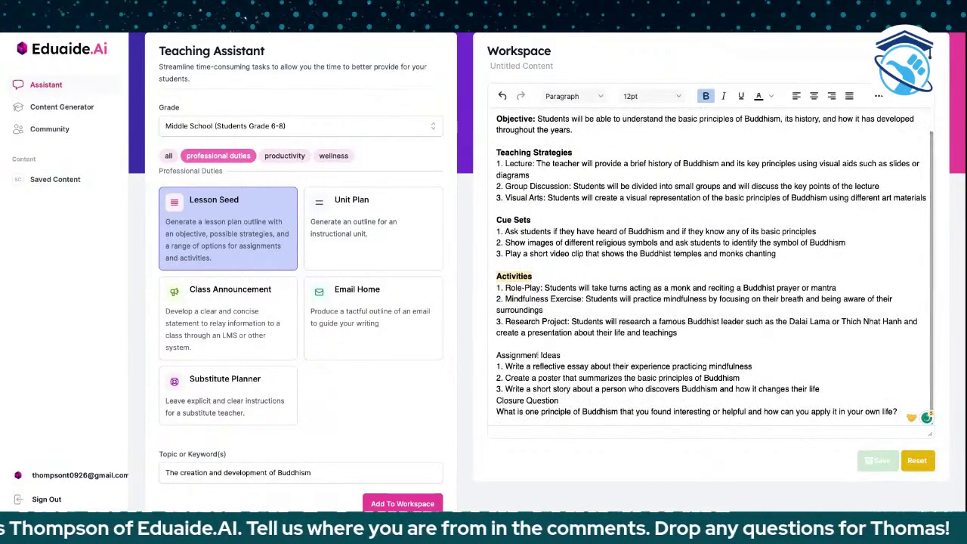
Make the Assignment Ideas and Closure Question headings bold, with a blank line inserted above Closure Question
{"action": "triple_click", "coordinate": [543, 355]}
{"action": "left_click", "coordinate": [705, 96]}
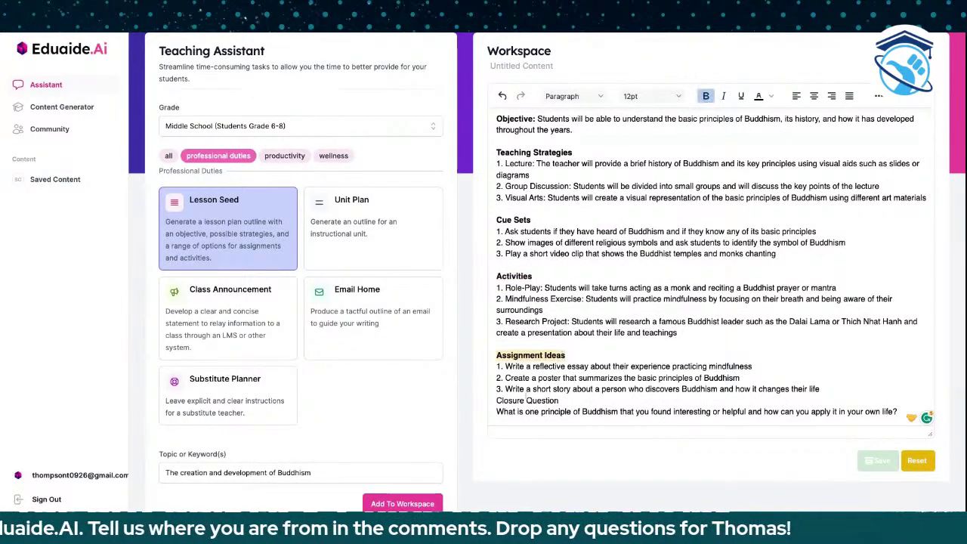
{"action": "left_click", "coordinate": [498, 401]}
{"action": "key", "text": "Return"}
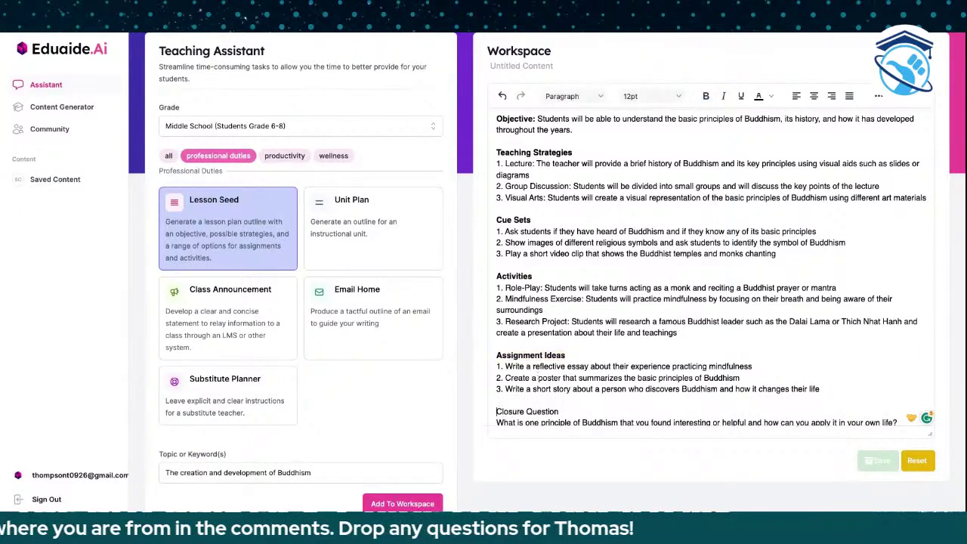
{"action": "left_click_drag", "start_coordinate": [559, 412], "coordinate": [497, 412]}
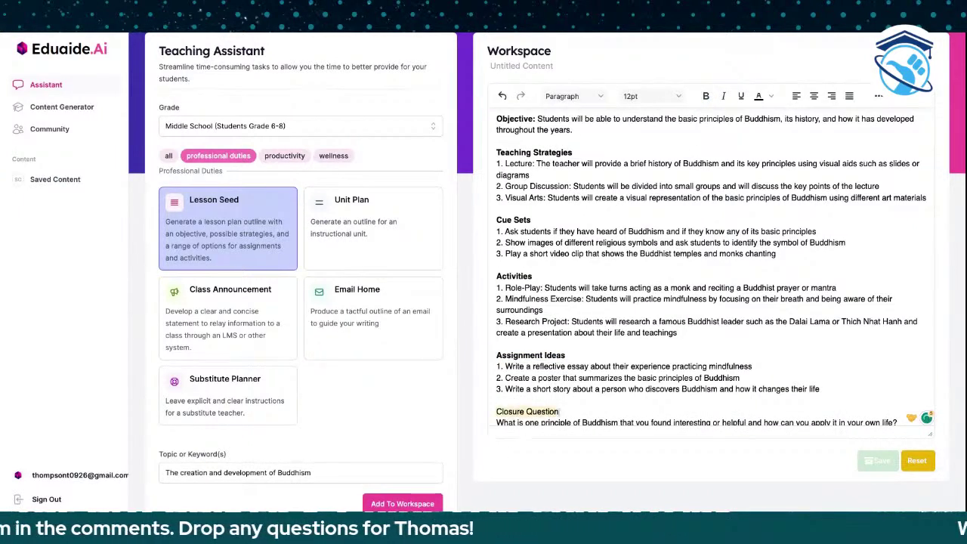
{"action": "left_click", "coordinate": [704, 96]}
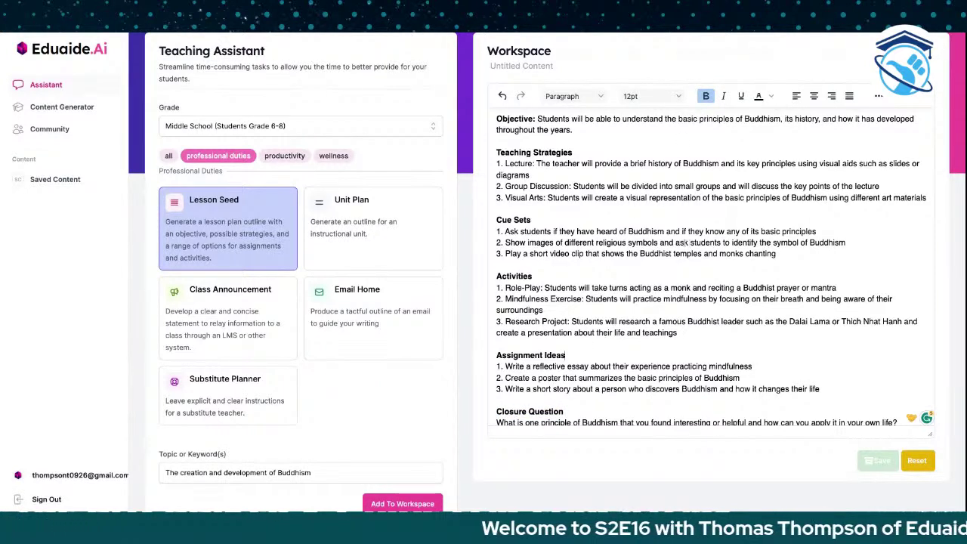
Review the formatted lesson plan from title to closure question, focusing on the Lecture description under Teaching Strategies
{"action": "scroll", "coordinate": [685, 243], "scroll_direction": "down", "scroll_amount": 1}
{"action": "scroll", "coordinate": [683, 244], "scroll_direction": "up", "scroll_amount": 3}
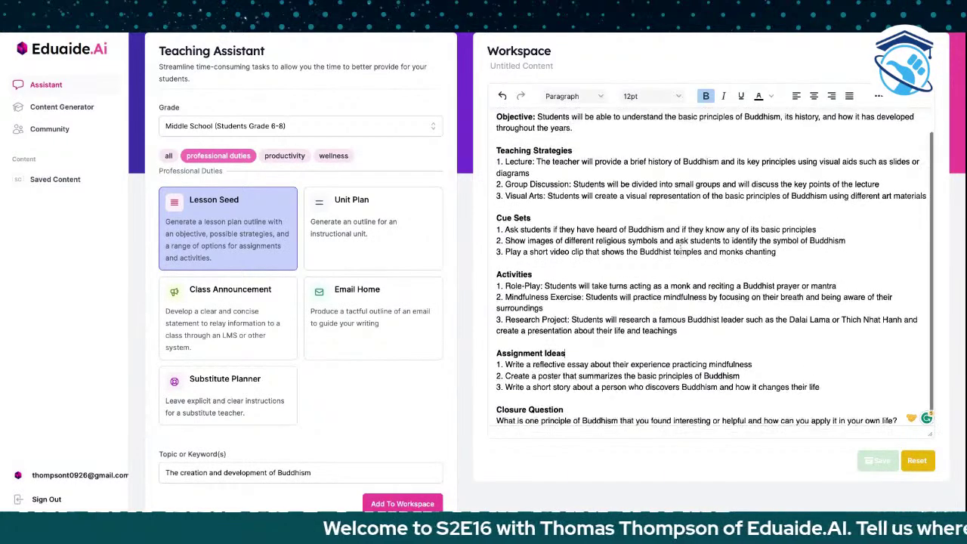
{"action": "scroll", "coordinate": [681, 247], "scroll_direction": "down", "scroll_amount": 2}
{"action": "scroll", "coordinate": [604, 230], "scroll_direction": "up", "scroll_amount": 2}
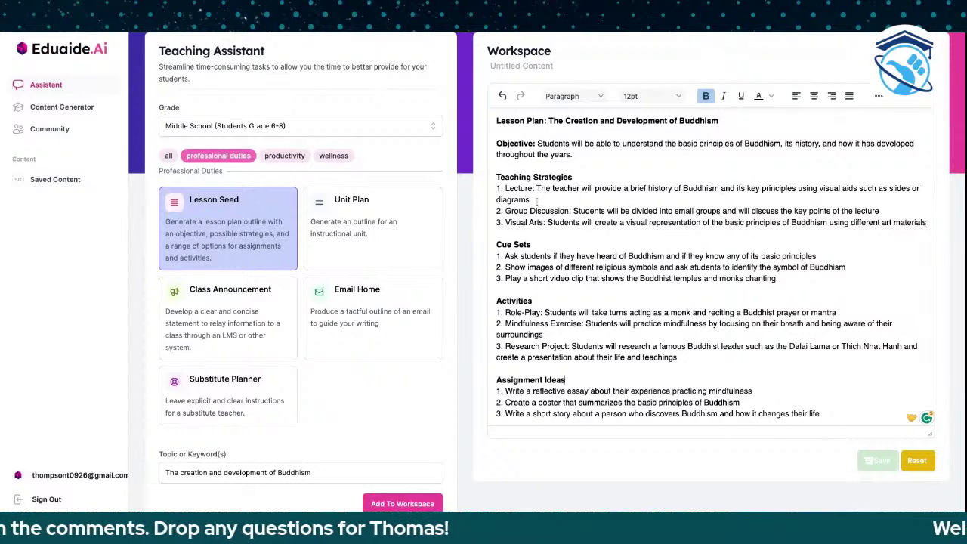
{"action": "left_click_drag", "start_coordinate": [538, 199], "coordinate": [536, 189]}
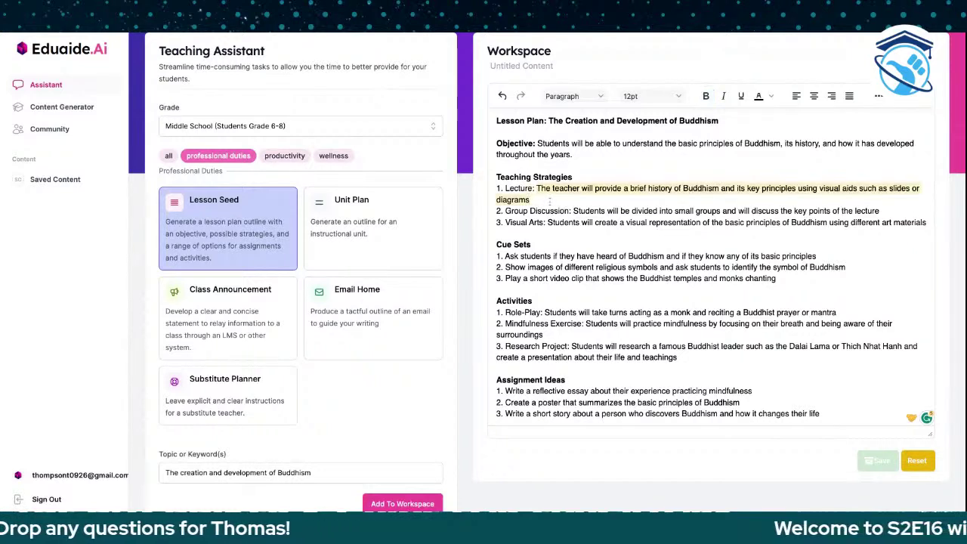
{"action": "left_click", "coordinate": [569, 210]}
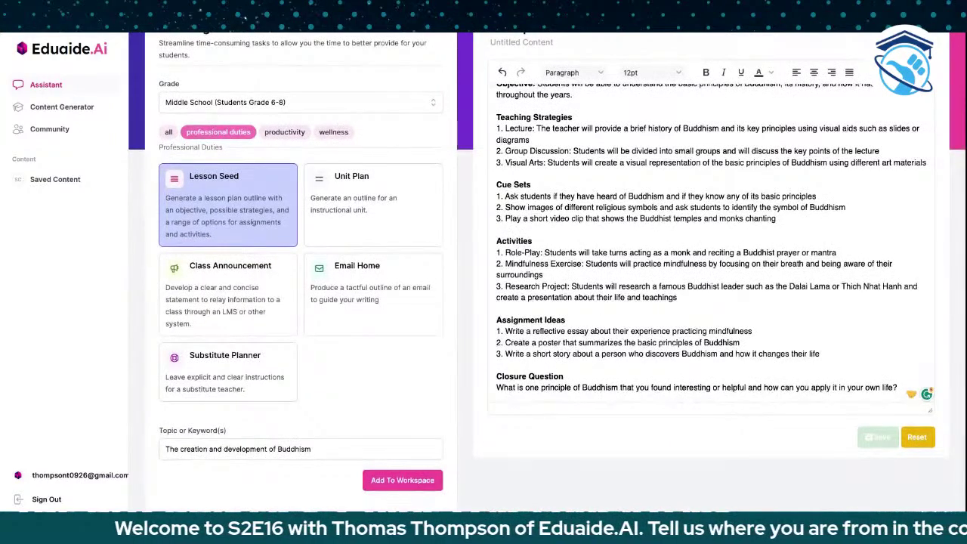
{"action": "scroll", "coordinate": [547, 257], "scroll_direction": "down", "scroll_amount": 1}
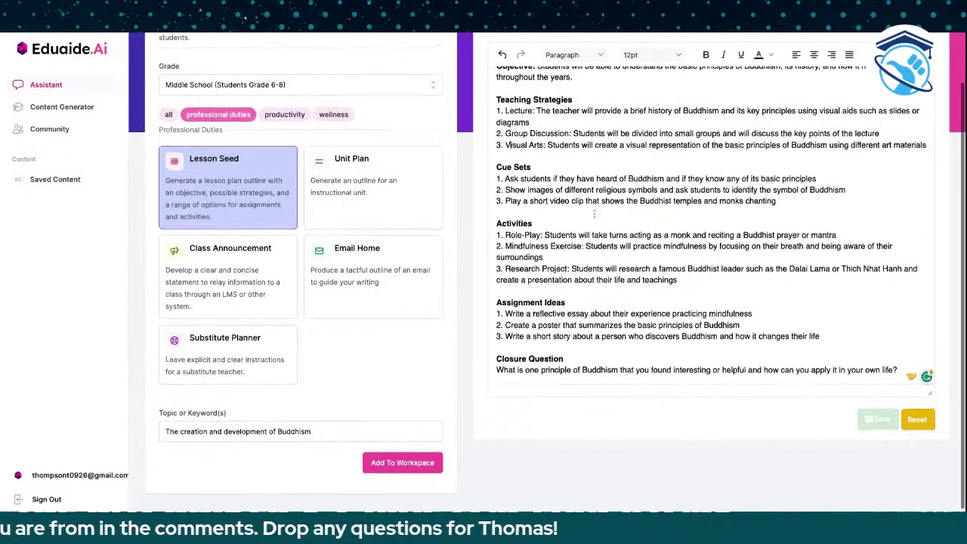
{"action": "scroll", "coordinate": [594, 212], "scroll_direction": "up", "scroll_amount": 1}
{"action": "scroll", "coordinate": [594, 213], "scroll_direction": "up", "scroll_amount": 1}
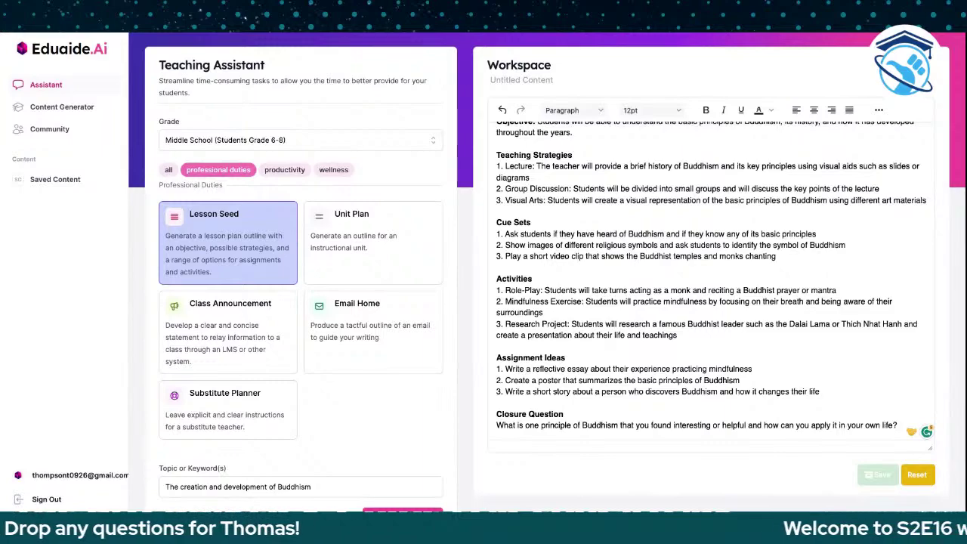
{"action": "scroll", "coordinate": [719, 262], "scroll_direction": "down", "scroll_amount": 1}
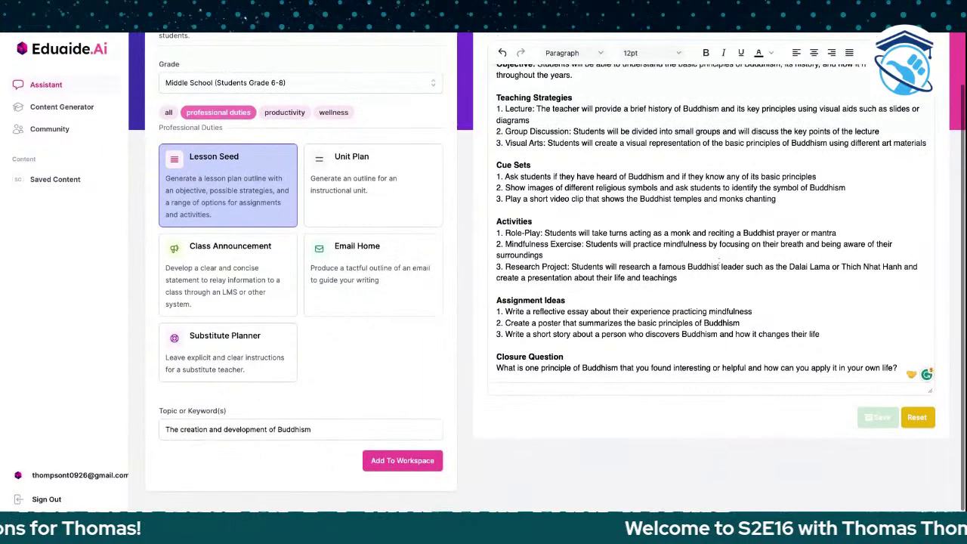
{"action": "scroll", "coordinate": [449, 266], "scroll_direction": "up", "scroll_amount": 1}
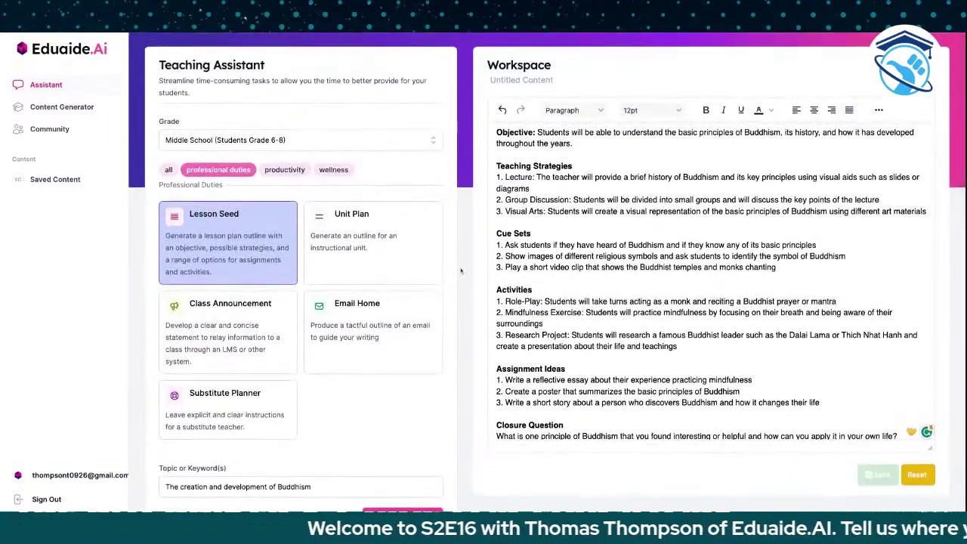
{"action": "scroll", "coordinate": [542, 270], "scroll_direction": "down", "scroll_amount": 2}
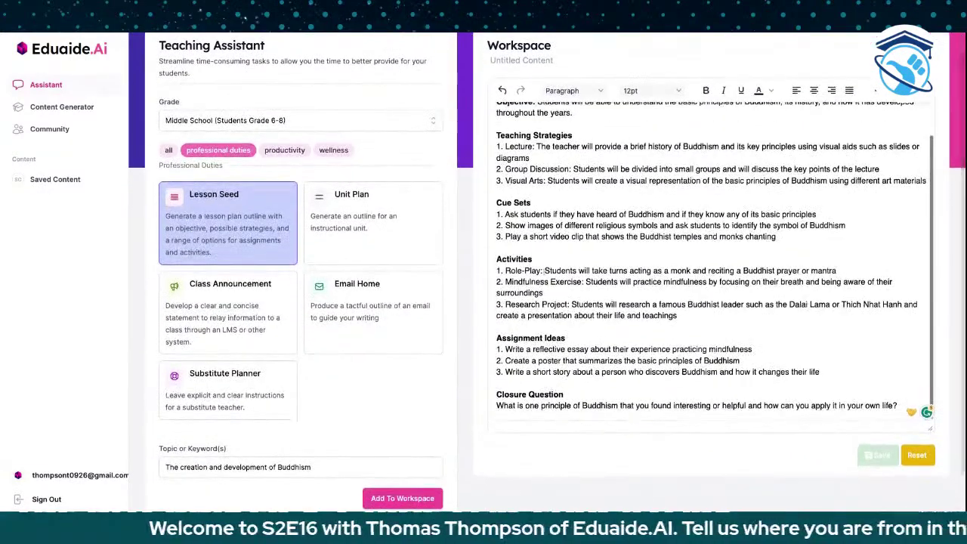
{"action": "scroll", "coordinate": [543, 271], "scroll_direction": "down", "scroll_amount": 1}
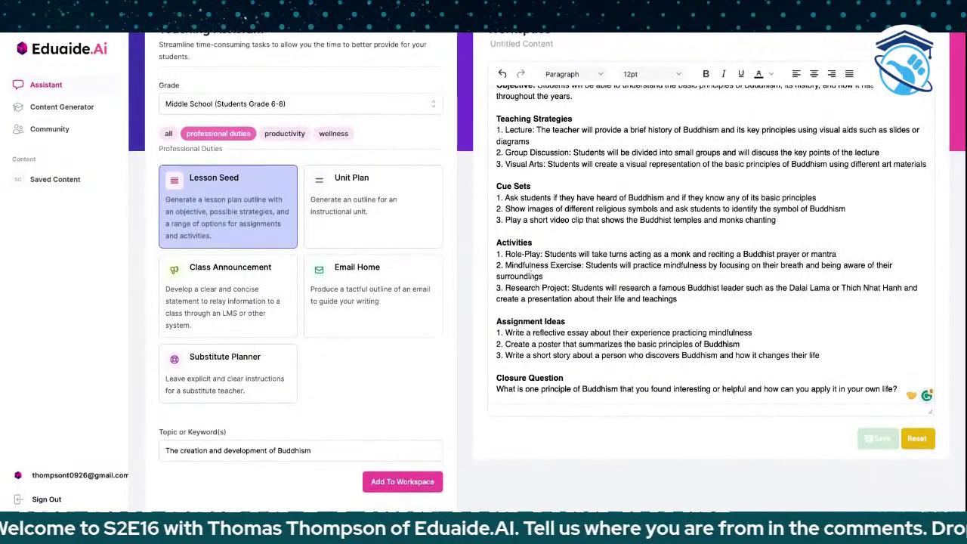
{"action": "scroll", "coordinate": [538, 276], "scroll_direction": "up", "scroll_amount": 3}
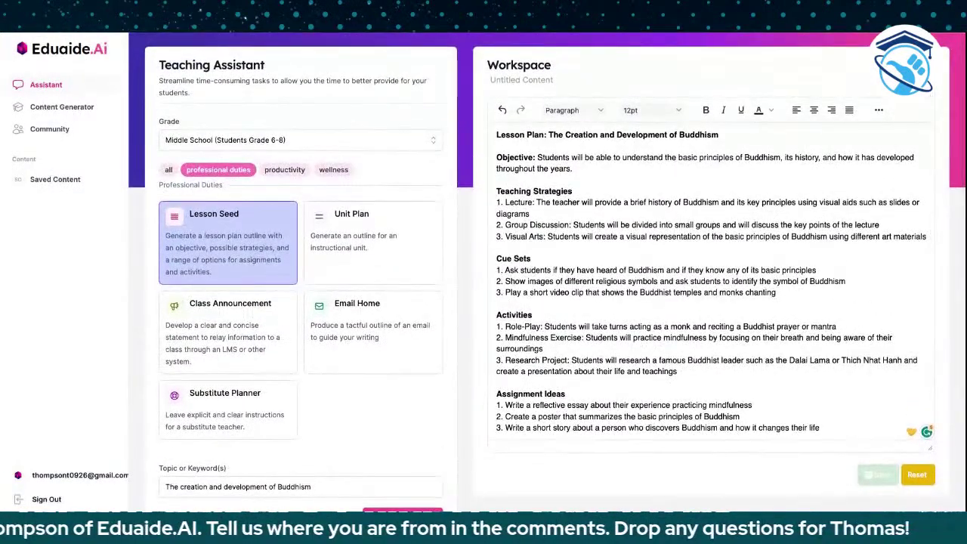
{"action": "scroll", "coordinate": [568, 257], "scroll_direction": "down", "scroll_amount": 4}
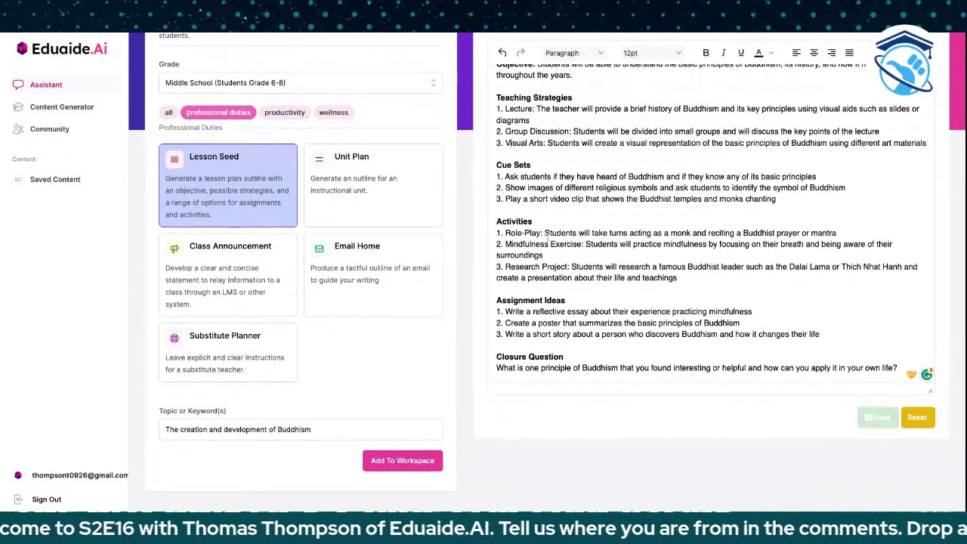
{"action": "scroll", "coordinate": [550, 241], "scroll_direction": "up", "scroll_amount": 1}
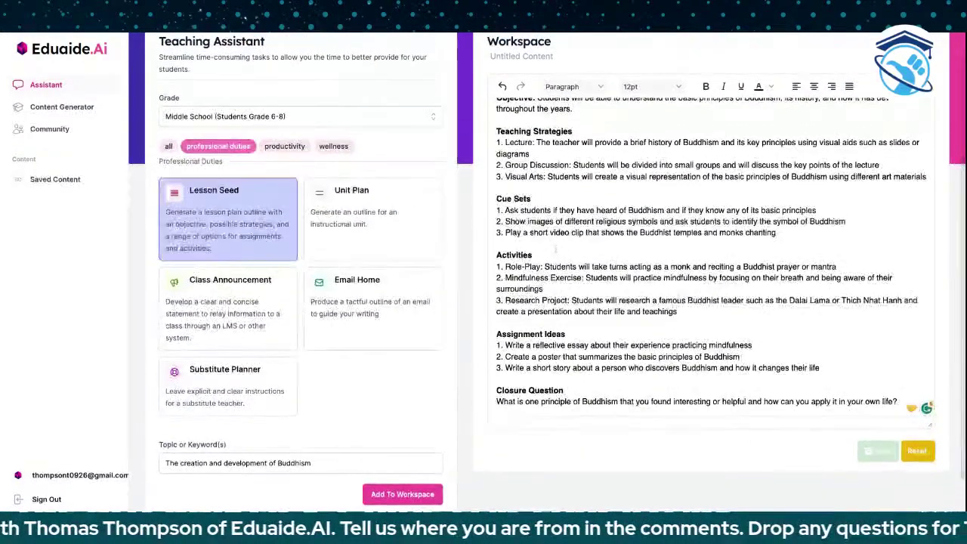
{"action": "scroll", "coordinate": [555, 248], "scroll_direction": "up", "scroll_amount": 2}
{"action": "scroll", "coordinate": [434, 223], "scroll_direction": "down", "scroll_amount": 3}
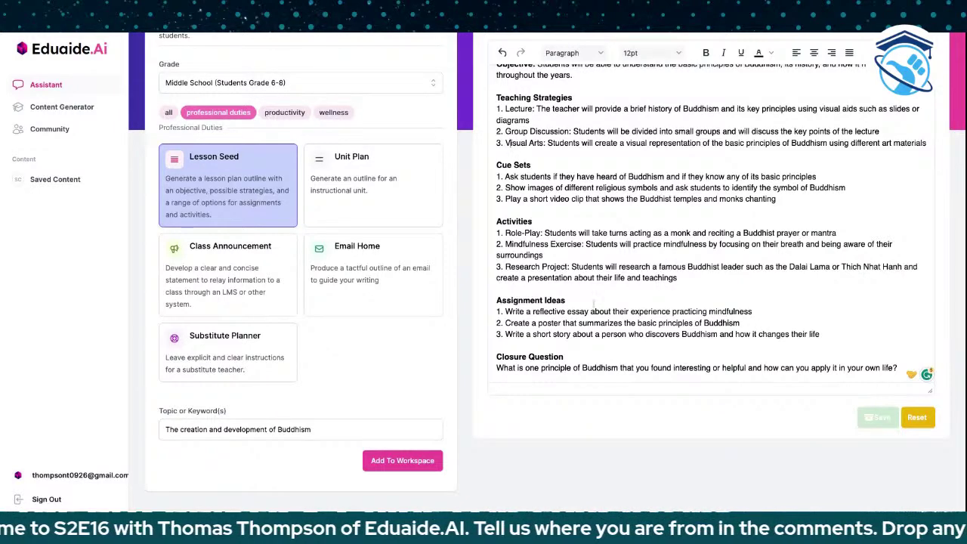
{"action": "scroll", "coordinate": [602, 312], "scroll_direction": "up", "scroll_amount": 3}
{"action": "scroll", "coordinate": [602, 312], "scroll_direction": "down", "scroll_amount": 3}
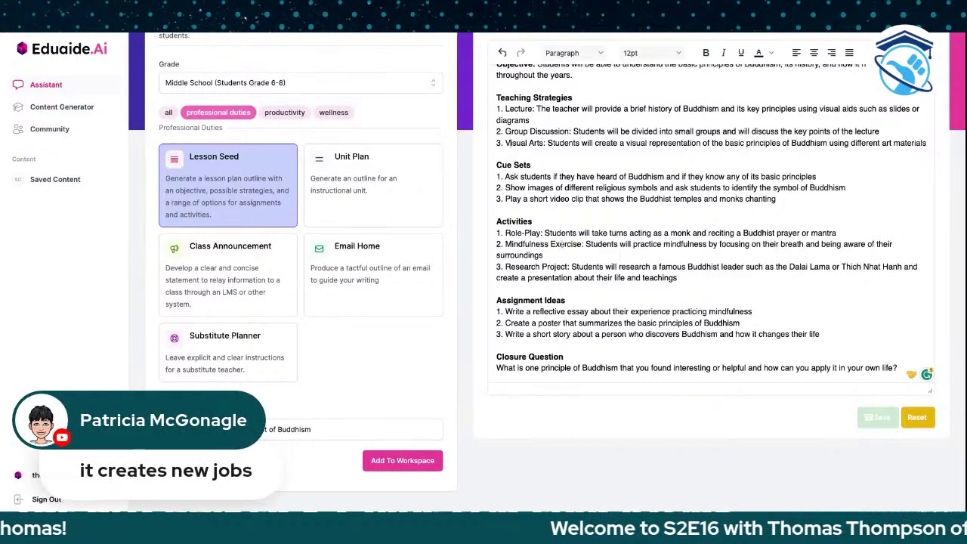
{"action": "scroll", "coordinate": [561, 247], "scroll_direction": "up", "scroll_amount": 1}
{"action": "scroll", "coordinate": [561, 247], "scroll_direction": "down", "scroll_amount": 1}
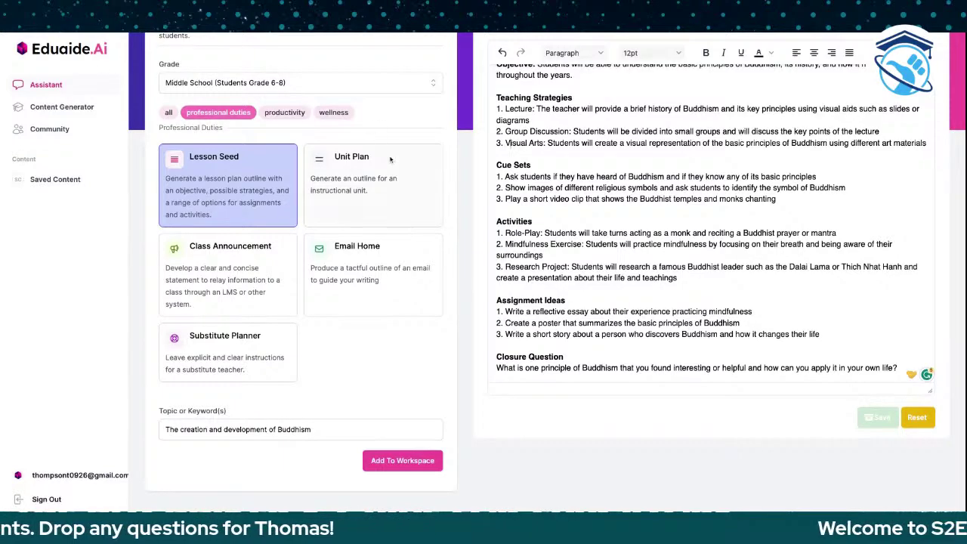
{"action": "scroll", "coordinate": [408, 163], "scroll_direction": "up", "scroll_amount": 2}
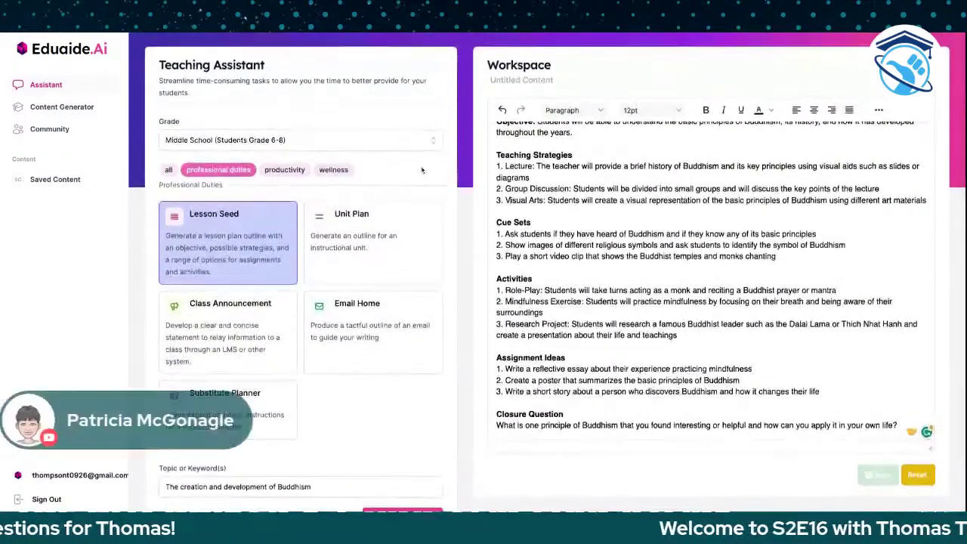
{"action": "scroll", "coordinate": [507, 236], "scroll_direction": "up", "scroll_amount": 2}
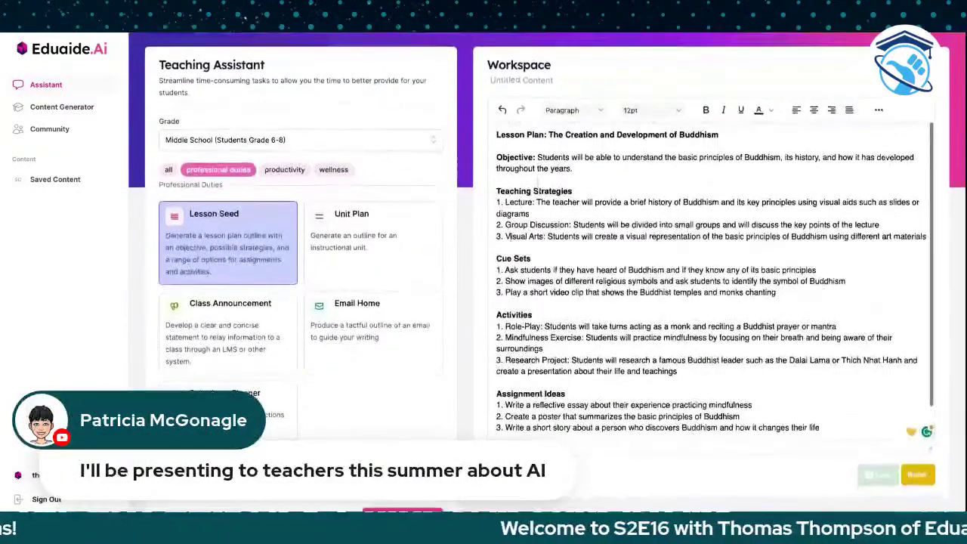
{"action": "scroll", "coordinate": [507, 236], "scroll_direction": "down", "scroll_amount": 4}
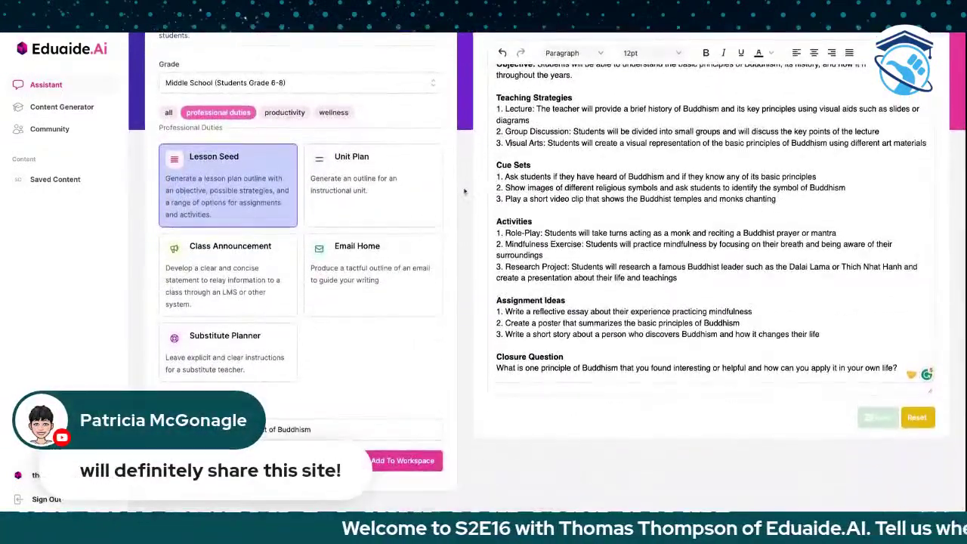
{"action": "scroll", "coordinate": [464, 192], "scroll_direction": "up", "scroll_amount": 2}
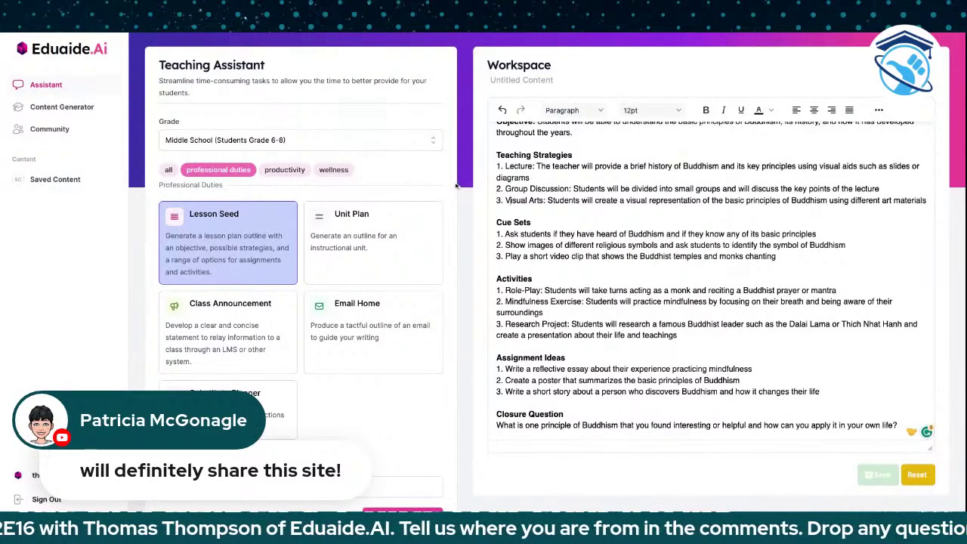
{"action": "scroll", "coordinate": [456, 184], "scroll_direction": "down", "scroll_amount": 1}
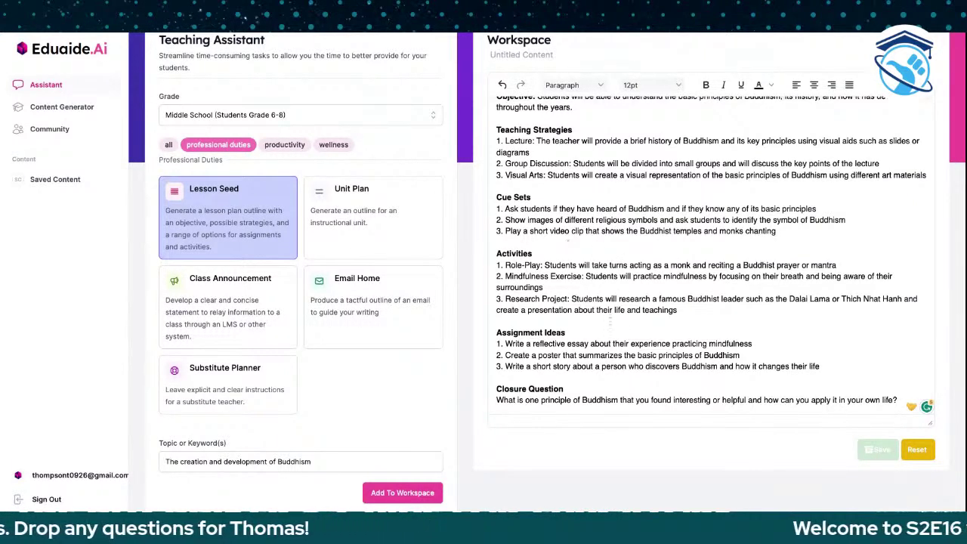
Examine the Cue Sets section, the Mindfulness Exercise activity and the assignment and closure sections of the lesson plan
{"action": "triple_click", "coordinate": [538, 287]}
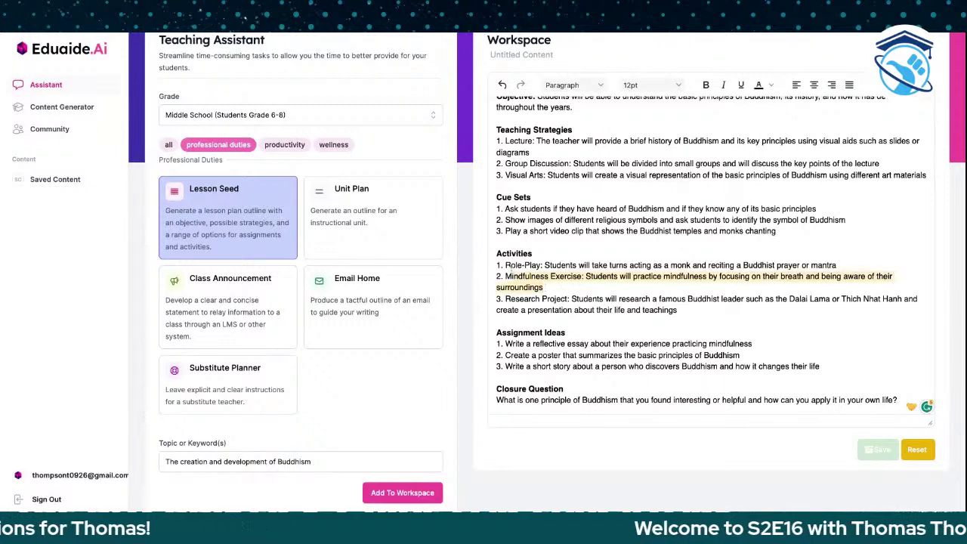
{"action": "left_click", "coordinate": [496, 197]}
{"action": "left_click_drag", "start_coordinate": [496, 197], "coordinate": [775, 231]}
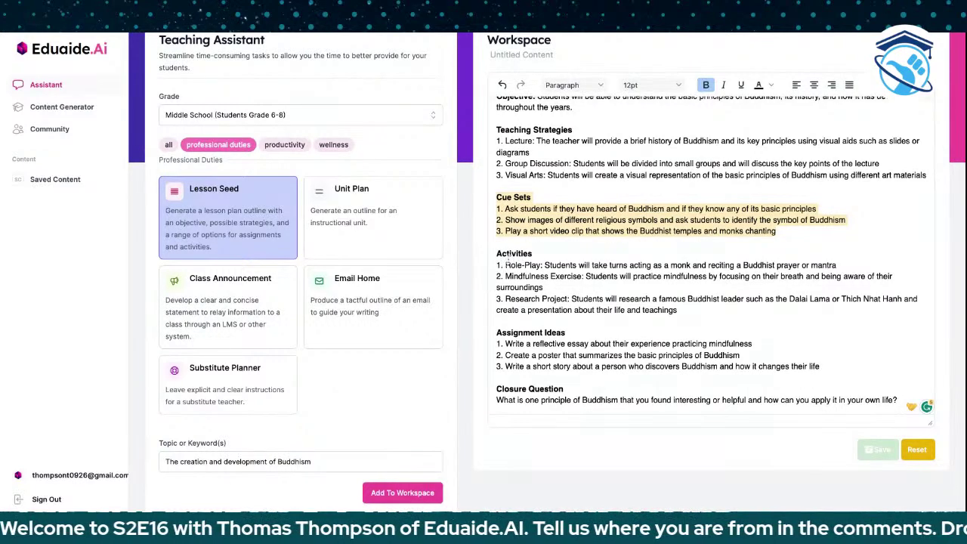
{"action": "scroll", "coordinate": [512, 260], "scroll_direction": "down", "scroll_amount": 1}
{"action": "left_click", "coordinate": [550, 273]}
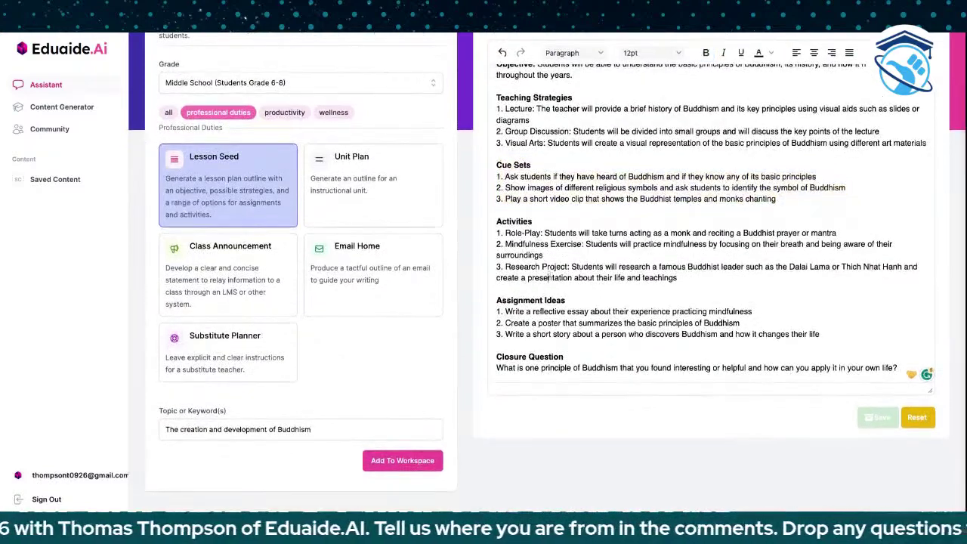
{"action": "left_click", "coordinate": [551, 300]}
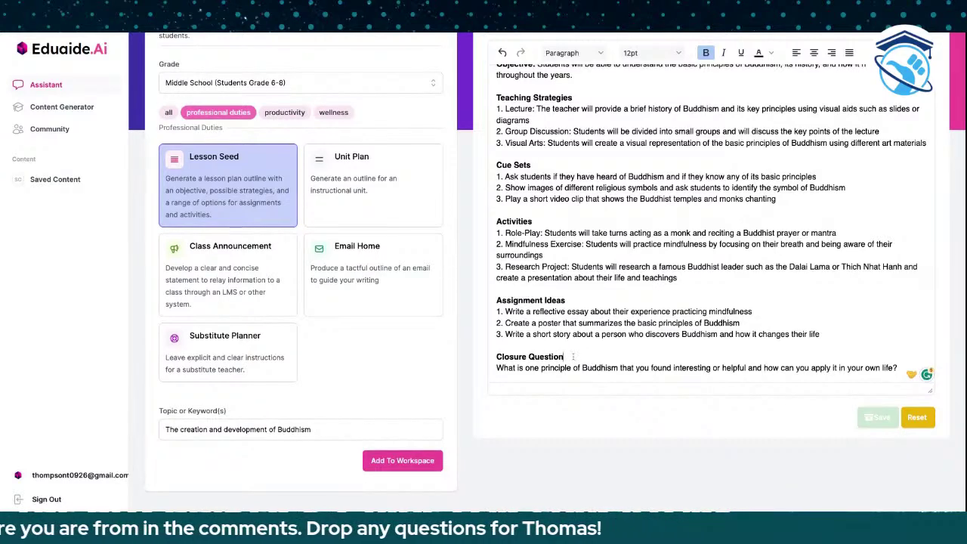
{"action": "scroll", "coordinate": [574, 178], "scroll_direction": "up", "scroll_amount": 1}
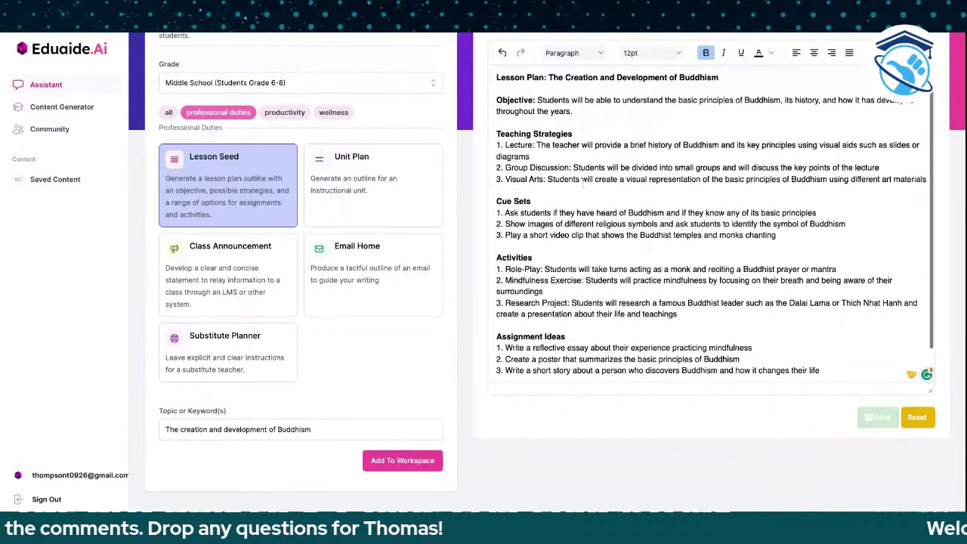
{"action": "scroll", "coordinate": [555, 259], "scroll_direction": "down", "scroll_amount": 1}
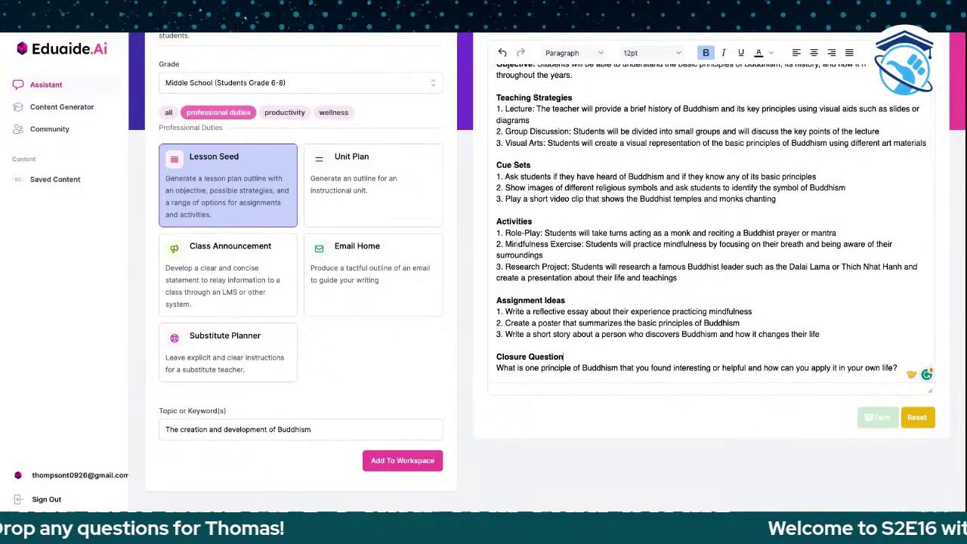
{"action": "left_click_drag", "start_coordinate": [506, 244], "coordinate": [543, 260]}
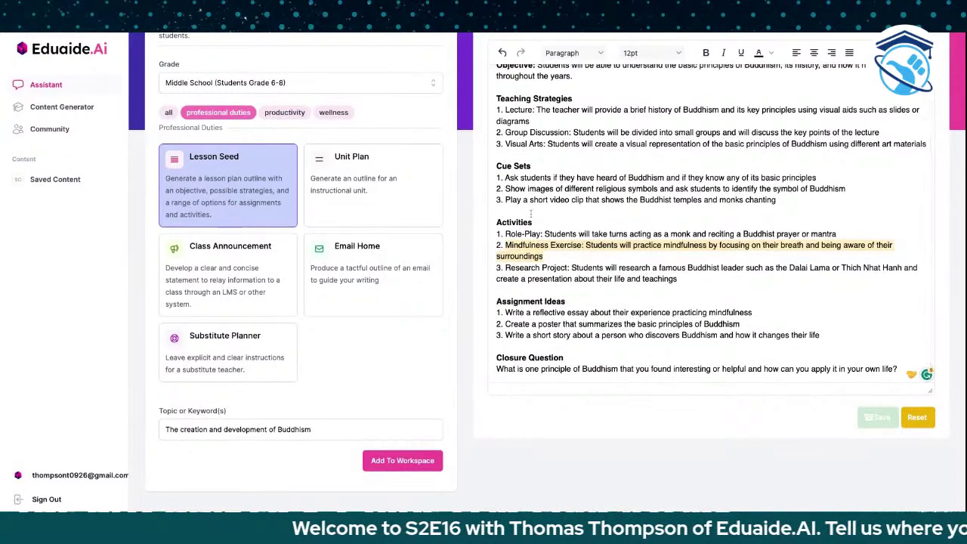
{"action": "left_click", "coordinate": [374, 34]}
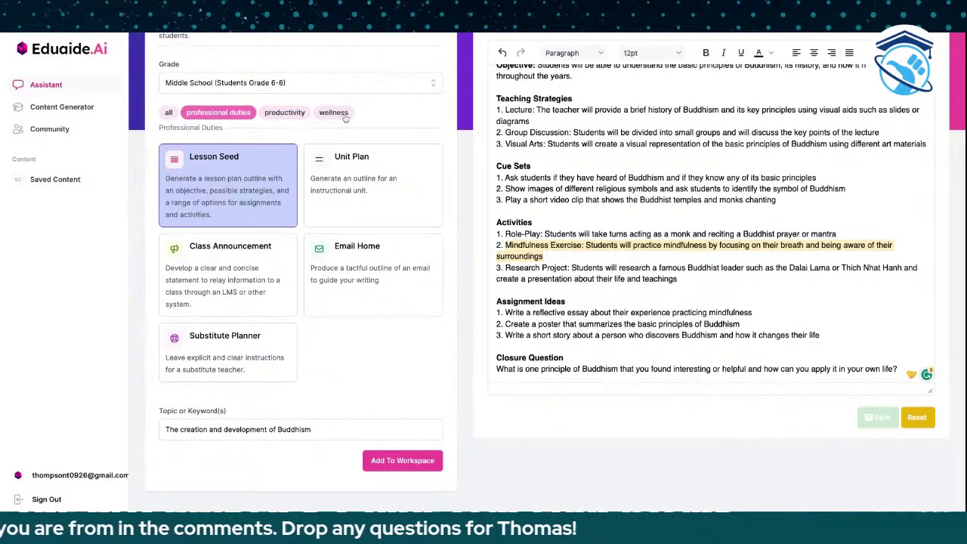
Title the workspace content "The Creation and Development of Buddhism" and save it
{"action": "scroll", "coordinate": [628, 257], "scroll_direction": "up", "scroll_amount": 3}
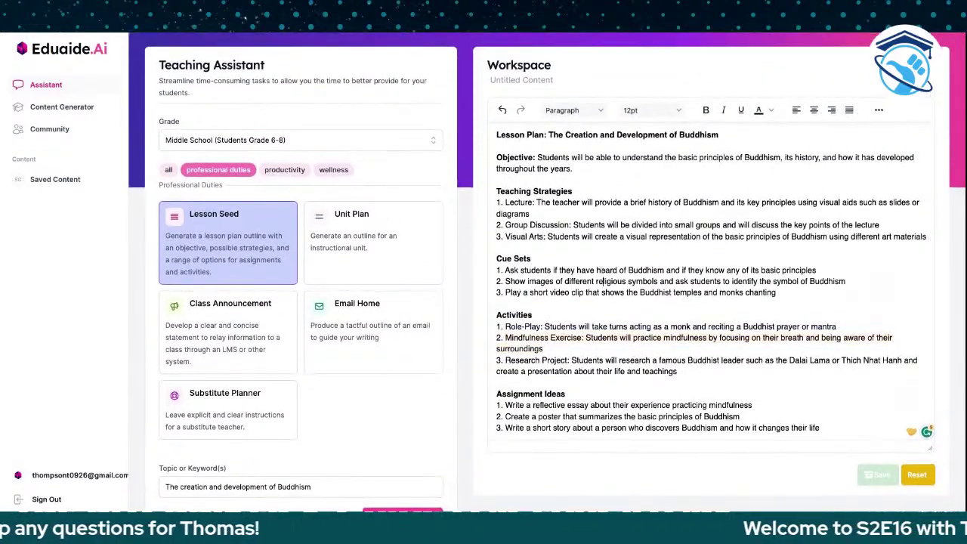
{"action": "left_click", "coordinate": [521, 80]}
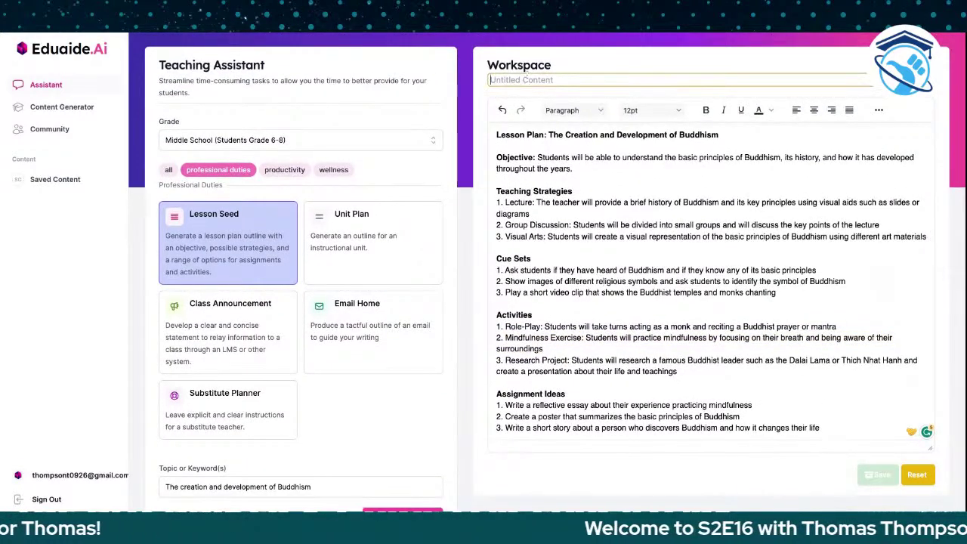
{"action": "type", "text": "Teh"}
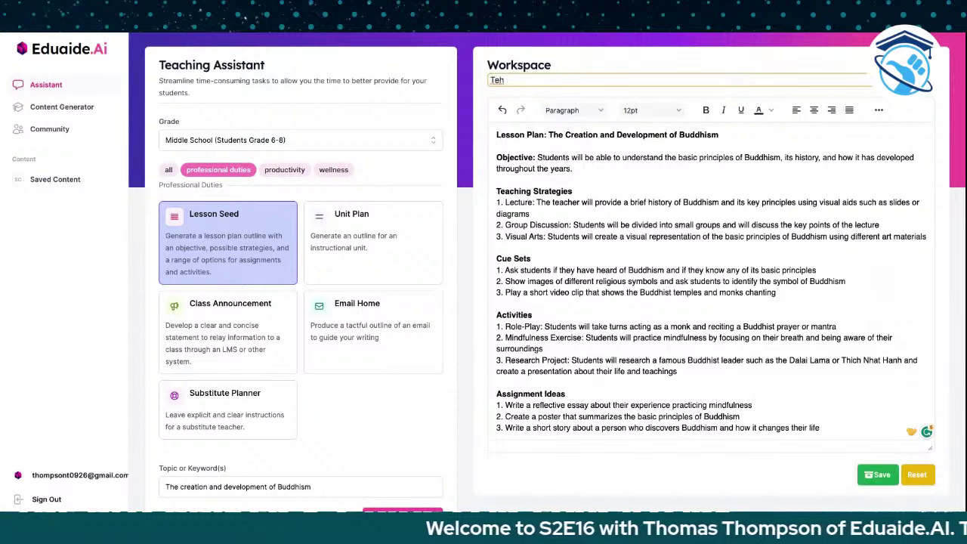
{"action": "left_click", "coordinate": [490, 80]}
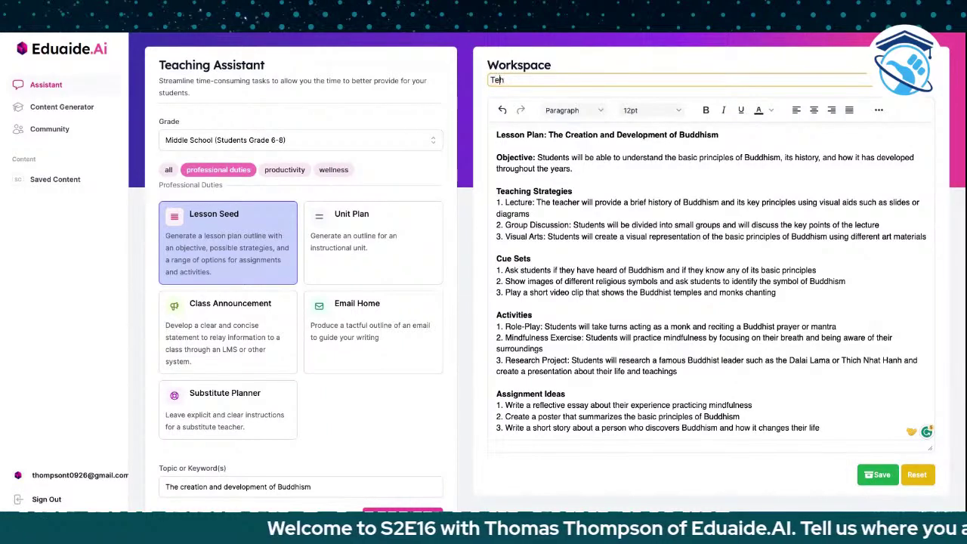
{"action": "key", "text": "Delete"}
{"action": "key", "text": "Delete"}
{"action": "key", "text": "Delete"}
{"action": "type", "text": "The Cr"}
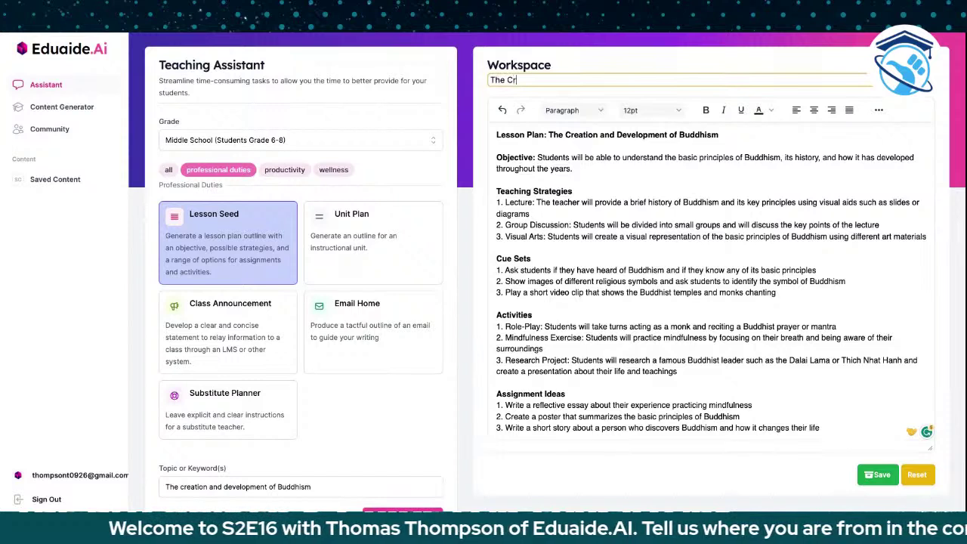
{"action": "type", "text": "e"}
{"action": "type", "text": "atio"}
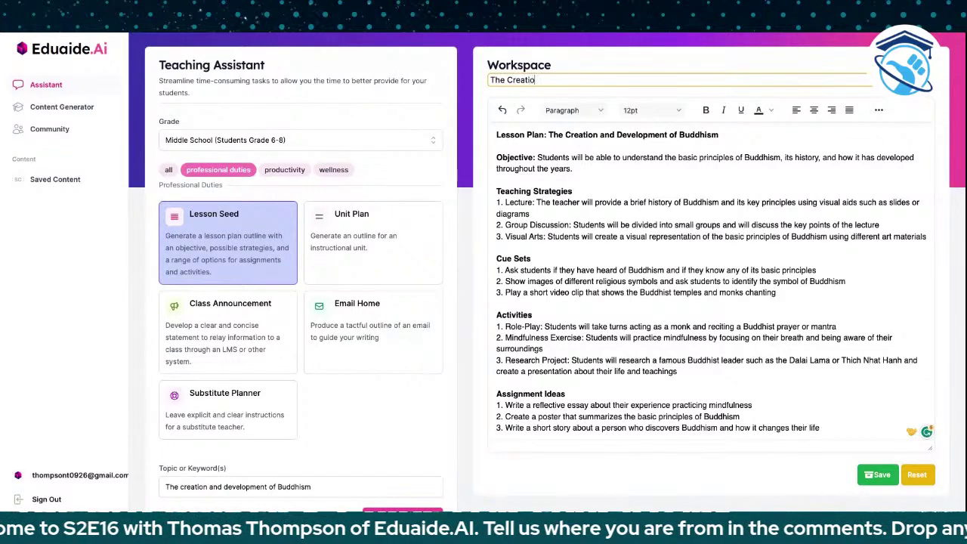
{"action": "type", "text": "n and Devel"}
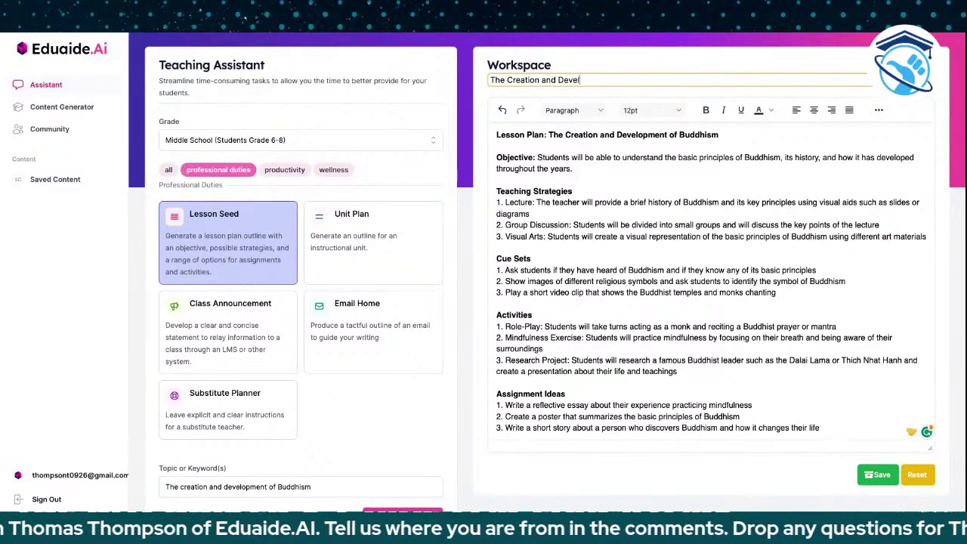
{"action": "type", "text": "opment of "}
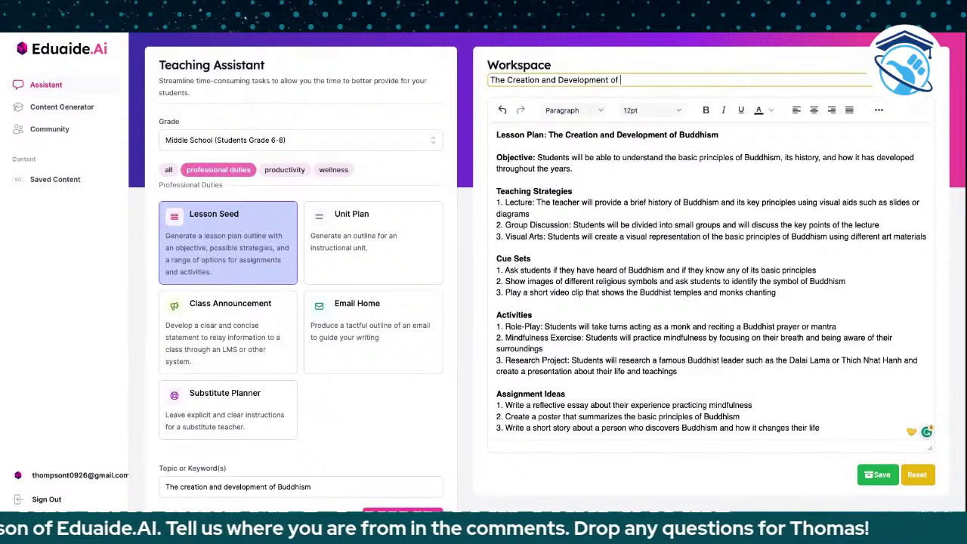
{"action": "type", "text": "Buddhism"}
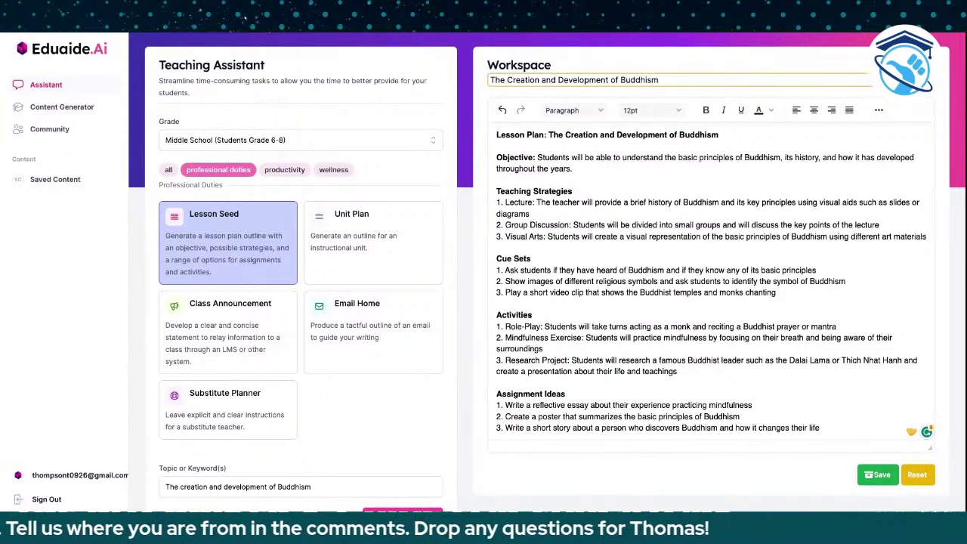
{"action": "left_click", "coordinate": [878, 475]}
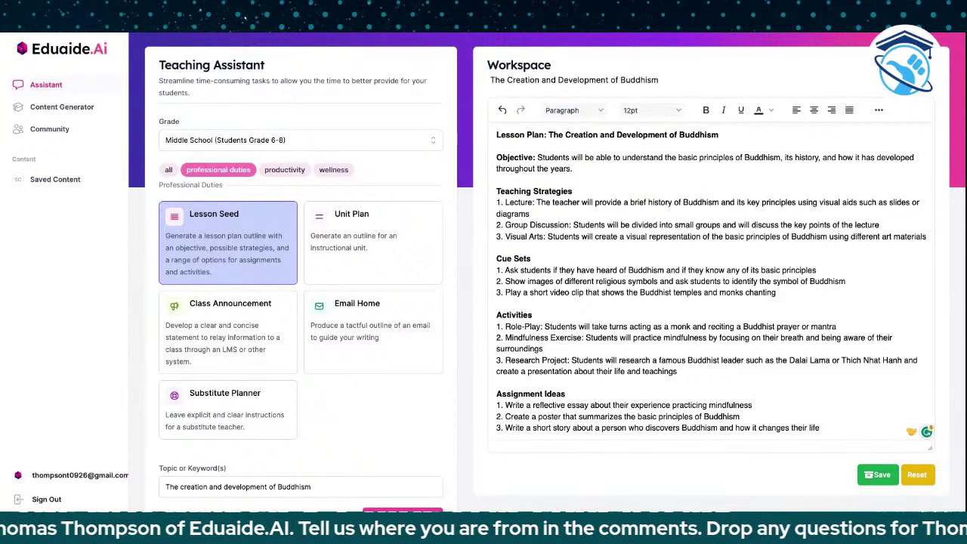
Open the saved content, preview The Creation and Development of Buddhism, and check its available actions and the class filter choices
{"action": "left_click", "coordinate": [69, 186]}
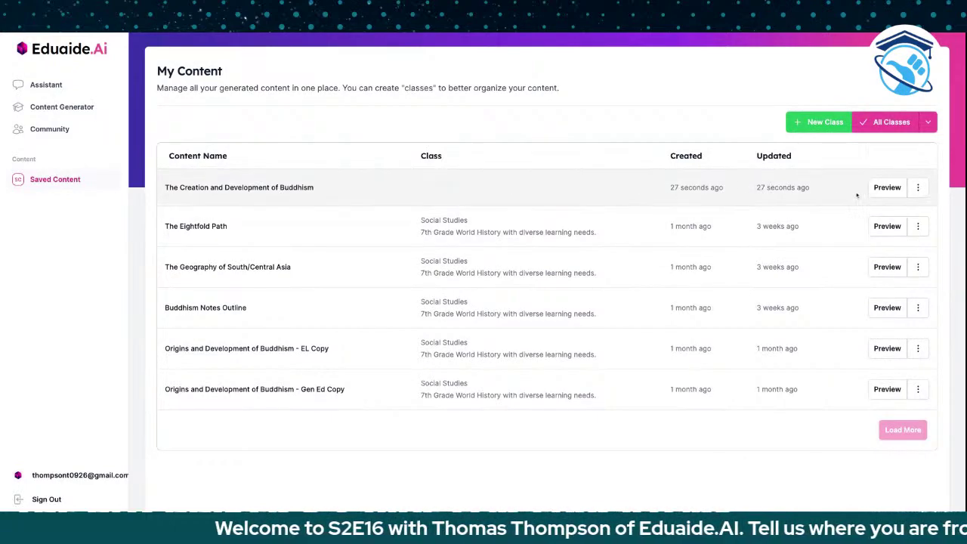
{"action": "left_click", "coordinate": [887, 188]}
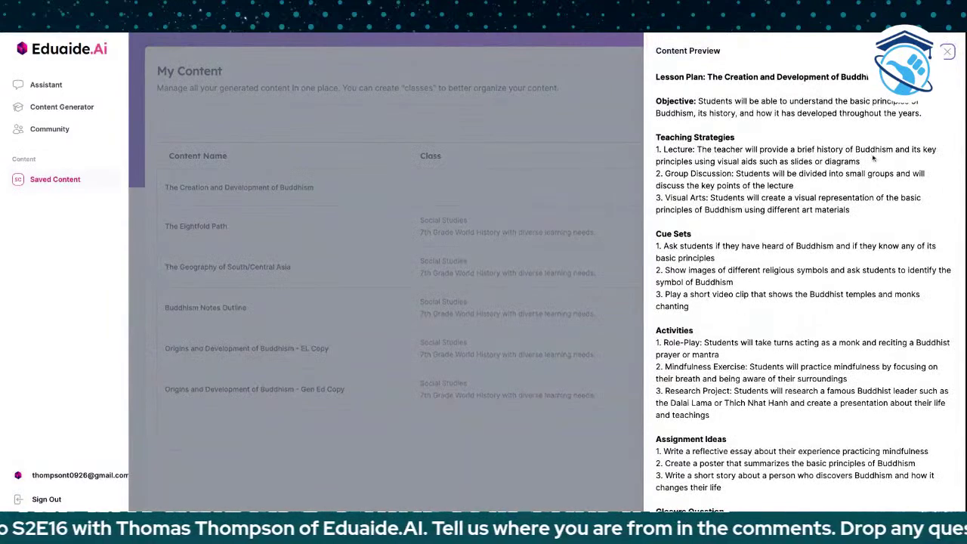
{"action": "left_click", "coordinate": [948, 52]}
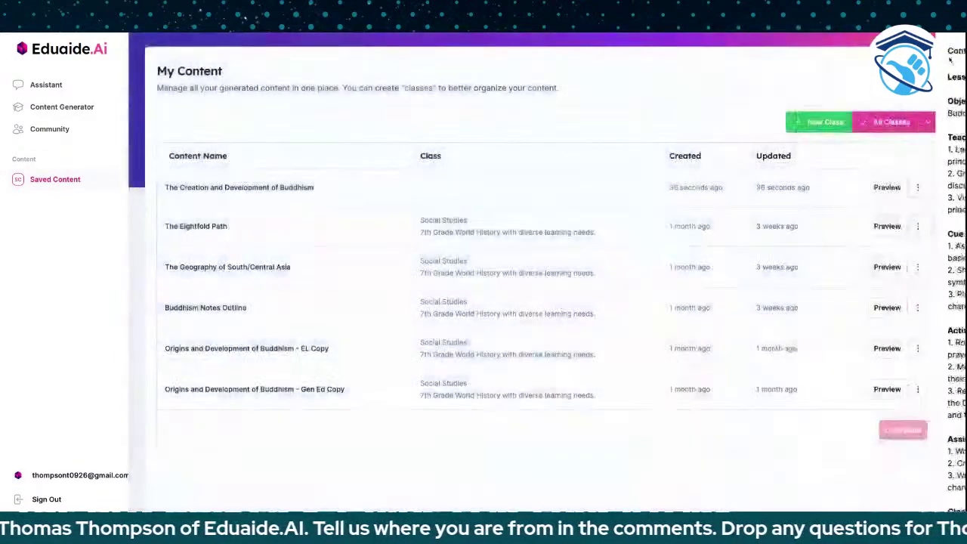
{"action": "left_click", "coordinate": [915, 226]}
{"action": "left_click", "coordinate": [918, 187]}
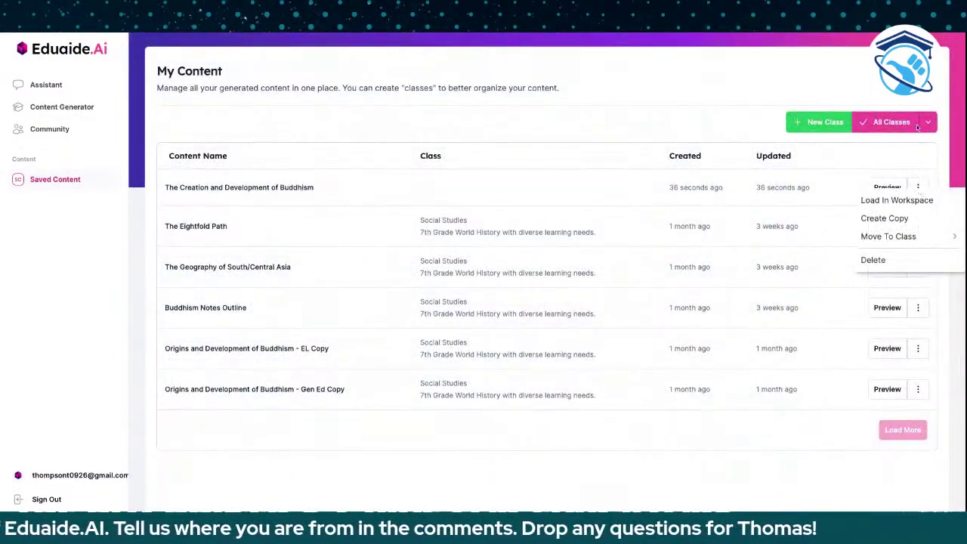
{"action": "left_click", "coordinate": [928, 123]}
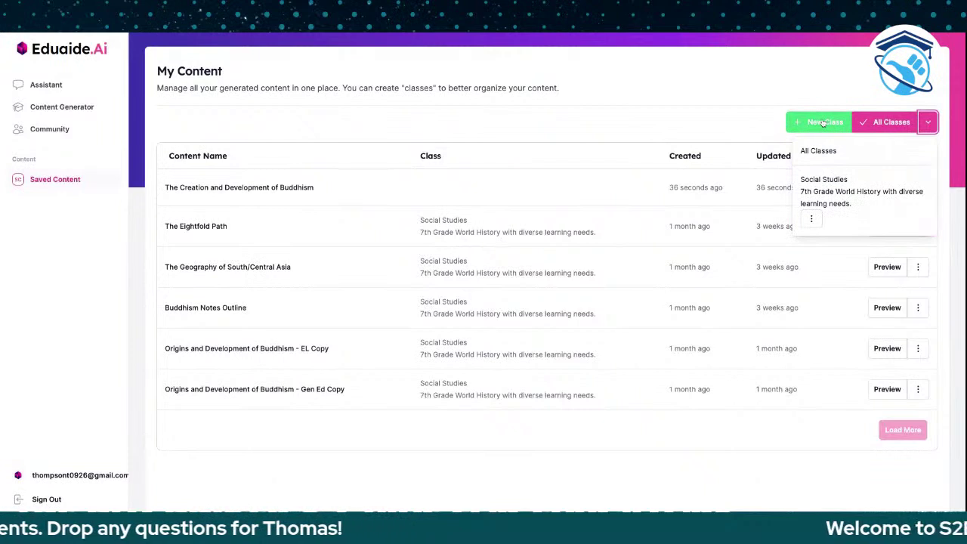
{"action": "left_click", "coordinate": [754, 119]}
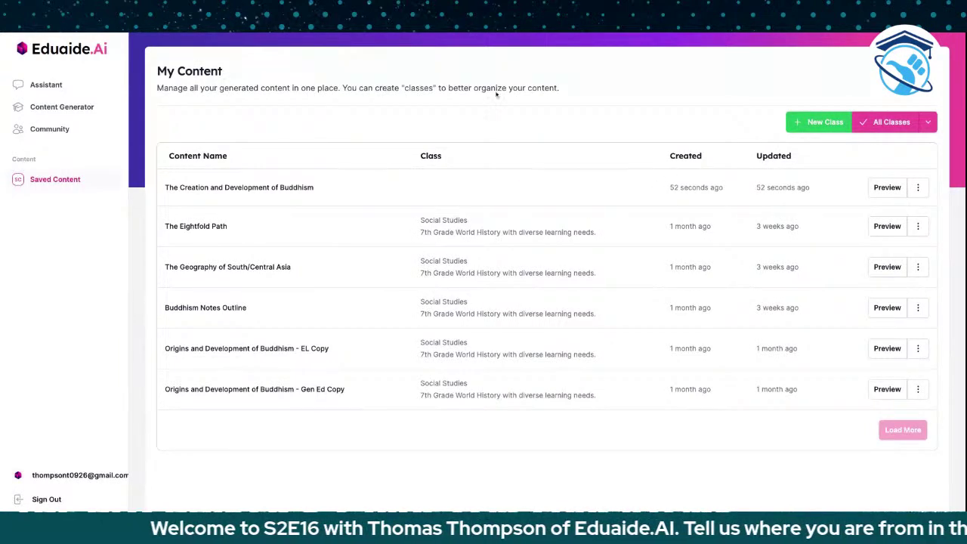
Create a class named "TeacherGoals Demo" with the description 04/18/23
{"action": "left_click", "coordinate": [828, 130]}
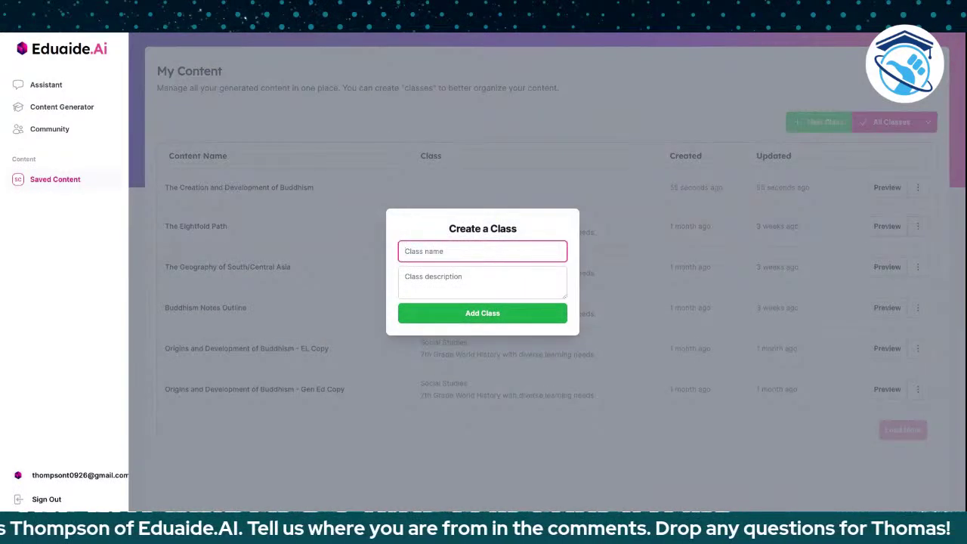
{"action": "type", "text": "Teacher"}
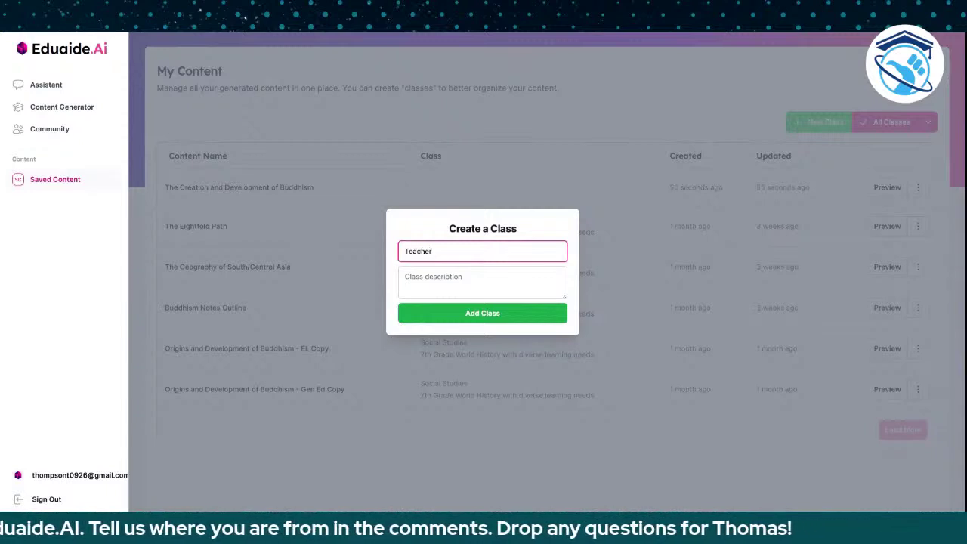
{"action": "type", "text": "Goals Dem"}
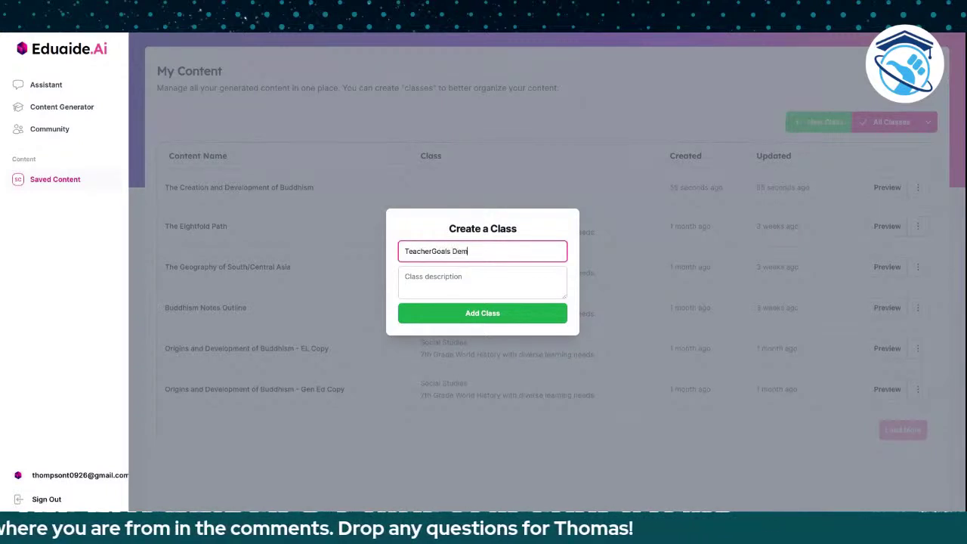
{"action": "type", "text": "o"}
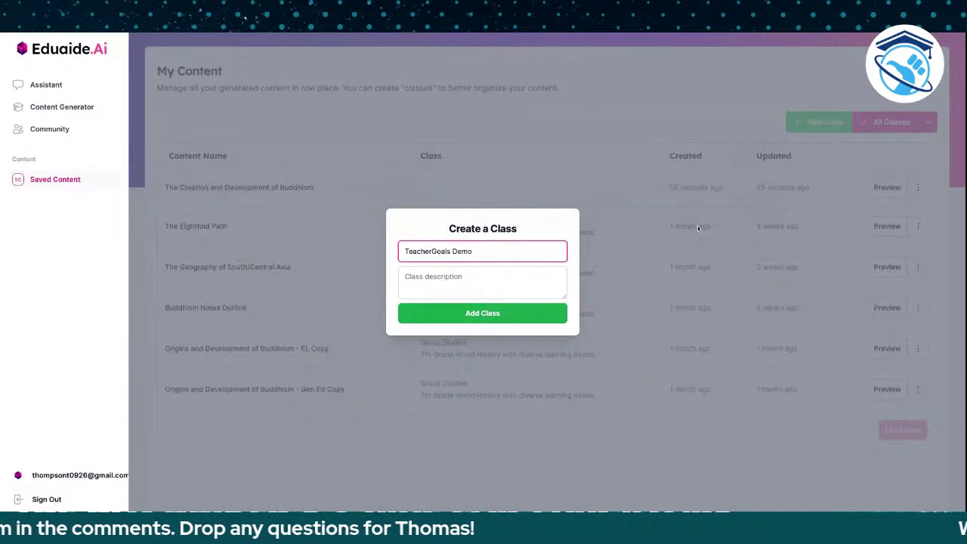
{"action": "key", "text": "Tab"}
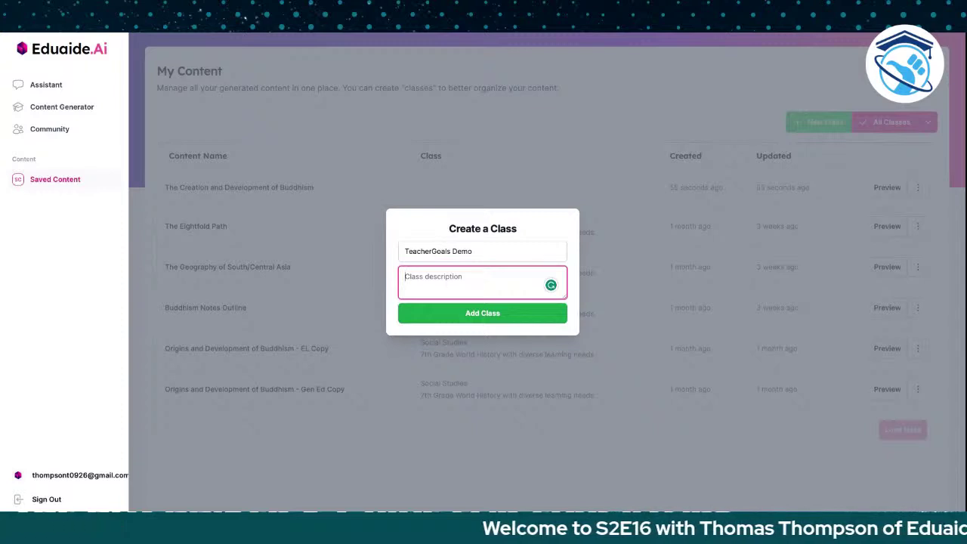
{"action": "type", "text": "04/"}
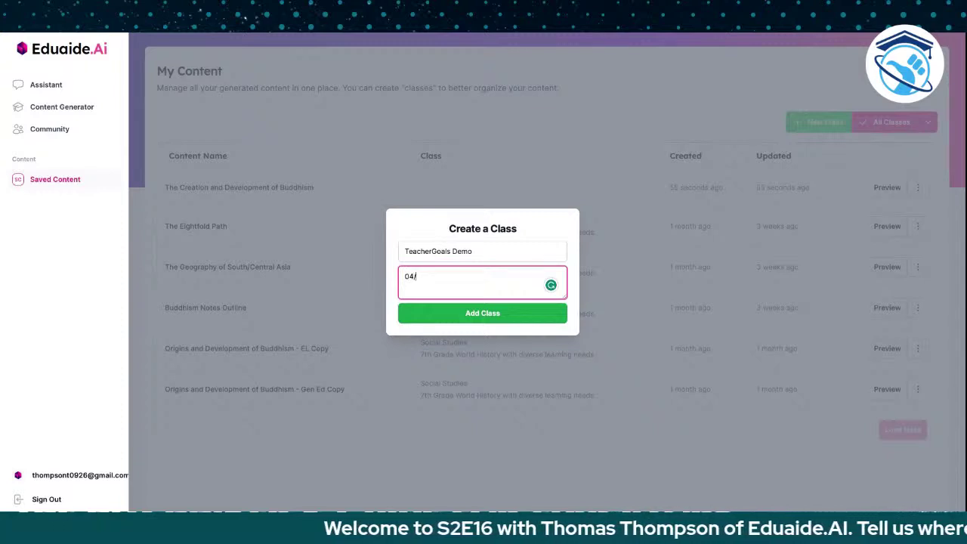
{"action": "type", "text": "18/23"}
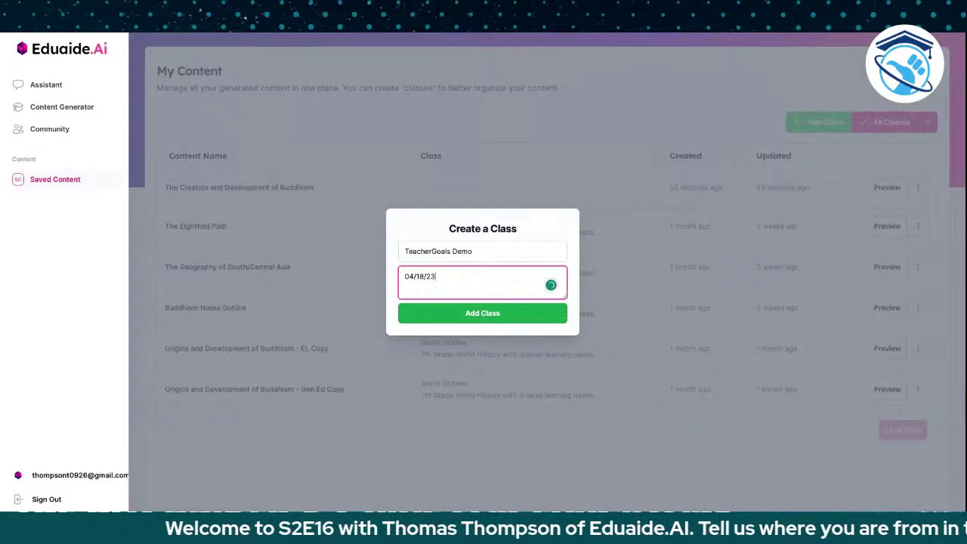
{"action": "left_click", "coordinate": [519, 313]}
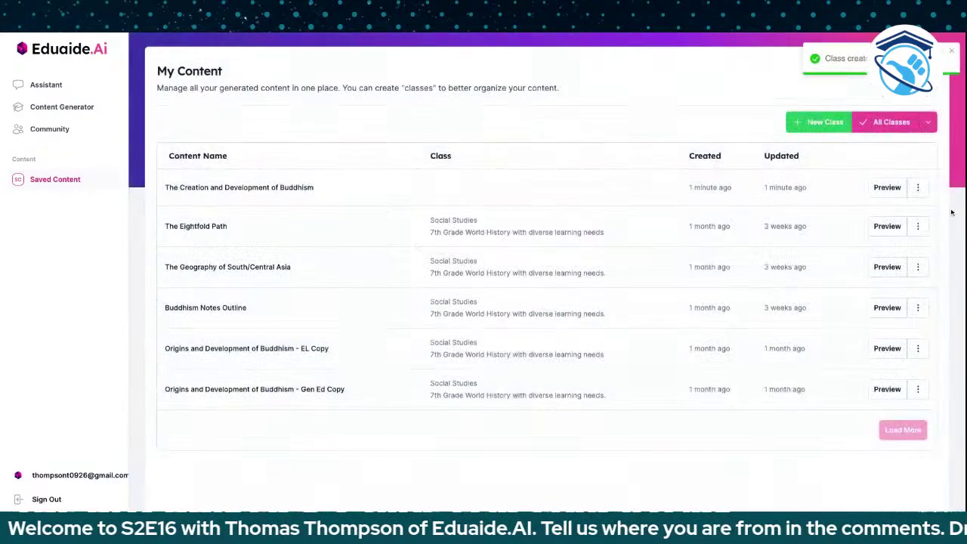
Move The Creation and Development of Buddhism to the TeacherGoals Demo class
{"action": "left_click", "coordinate": [918, 189]}
{"action": "mouse_move", "coordinate": [899, 239]}
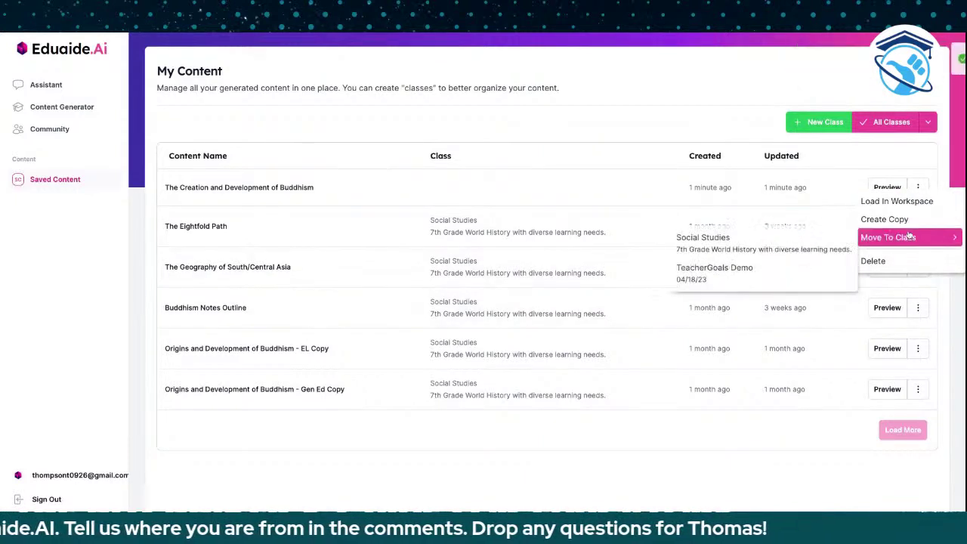
{"action": "left_click", "coordinate": [824, 270]}
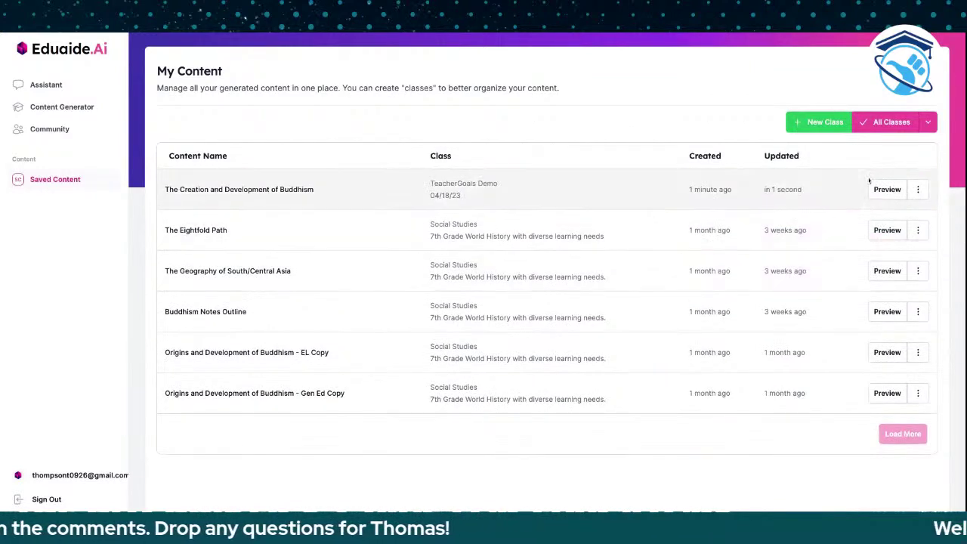
Filter the saved content by the TeacherGoals Demo class and check the actions available for its lesson
{"action": "left_click", "coordinate": [928, 121]}
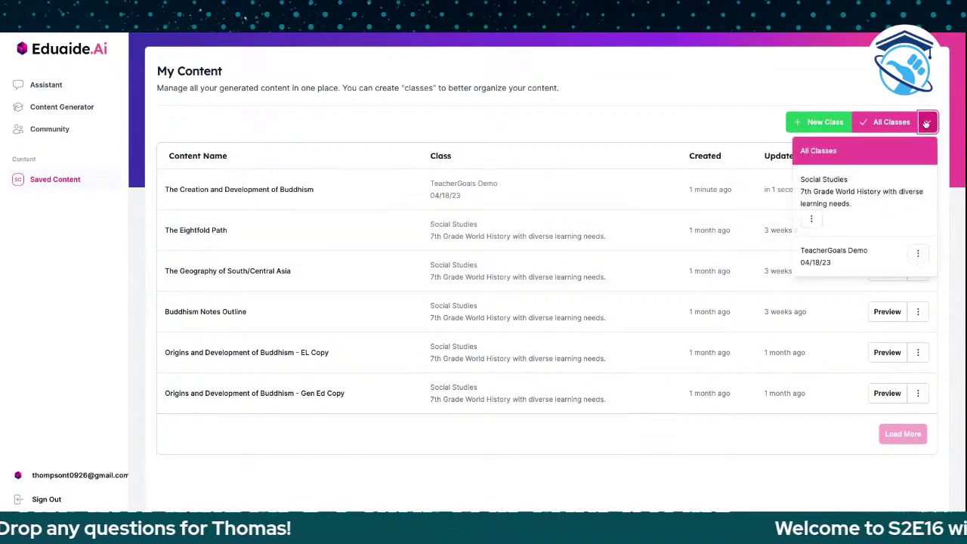
{"action": "left_click", "coordinate": [840, 251]}
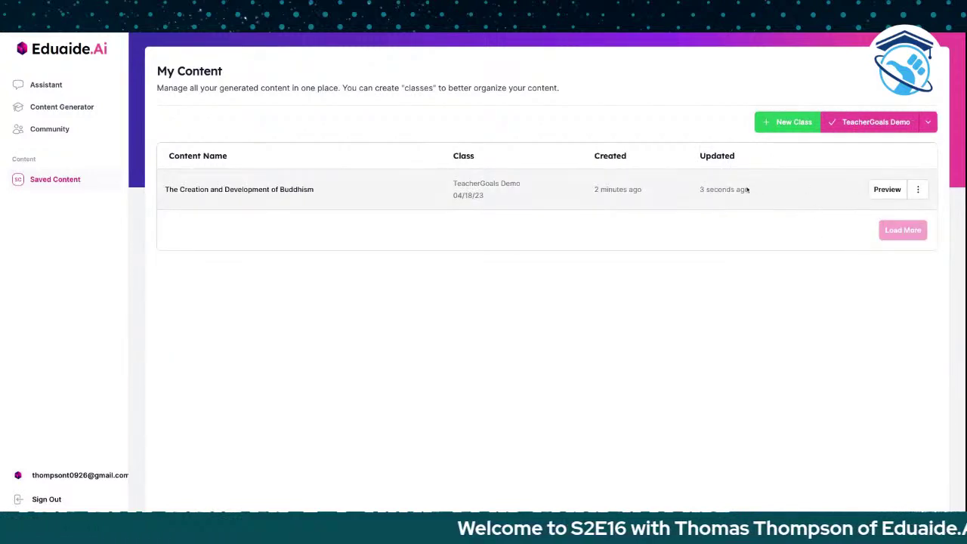
{"action": "left_click", "coordinate": [917, 190]}
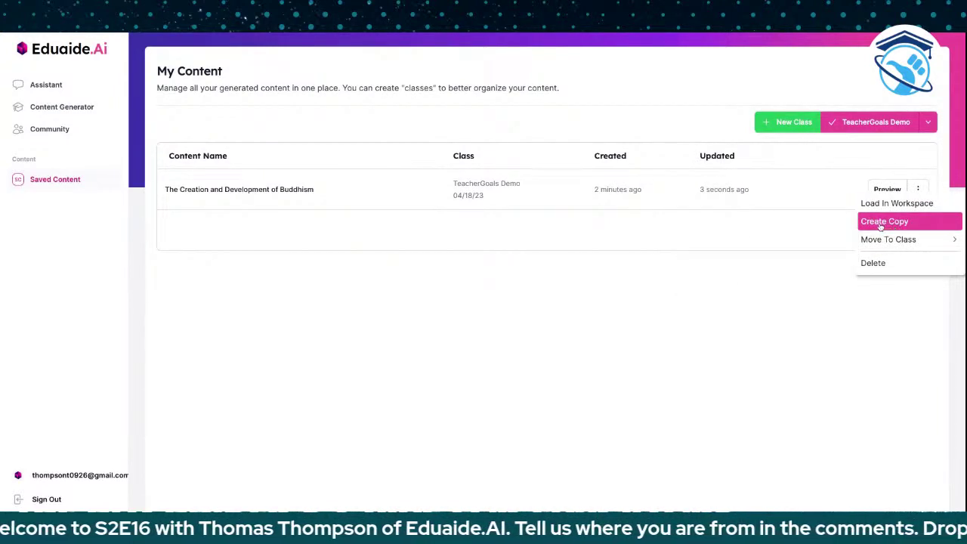
{"action": "left_click", "coordinate": [834, 227]}
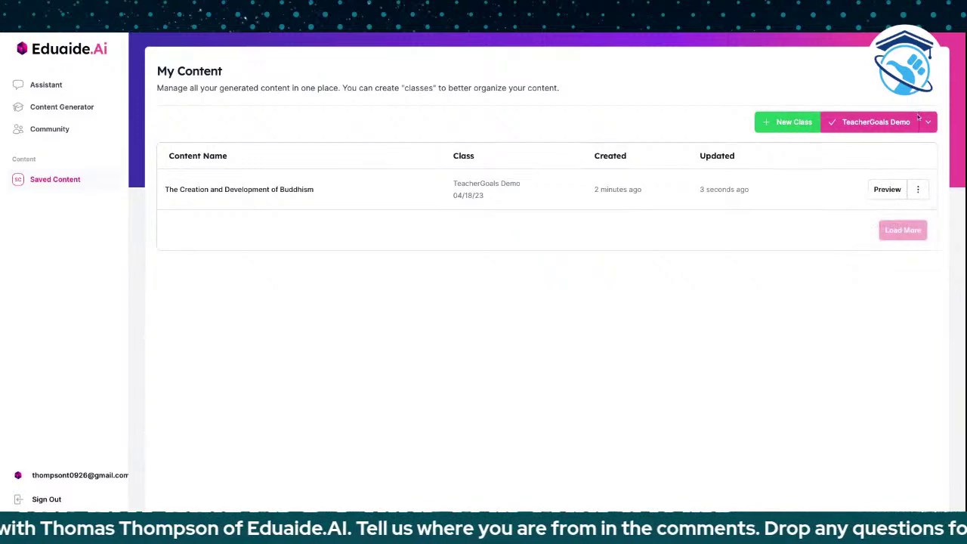
Load Origins and Development of Buddhism - Gen Ed Copy from the Social Studies class into the workspace and look through its text
{"action": "left_click", "coordinate": [928, 122]}
{"action": "left_click", "coordinate": [879, 194]}
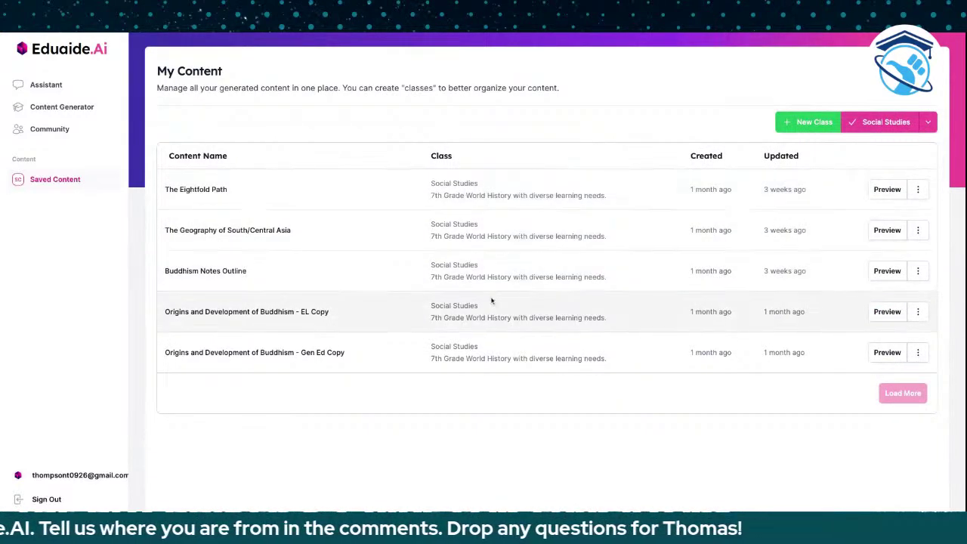
{"action": "left_click", "coordinate": [918, 352]}
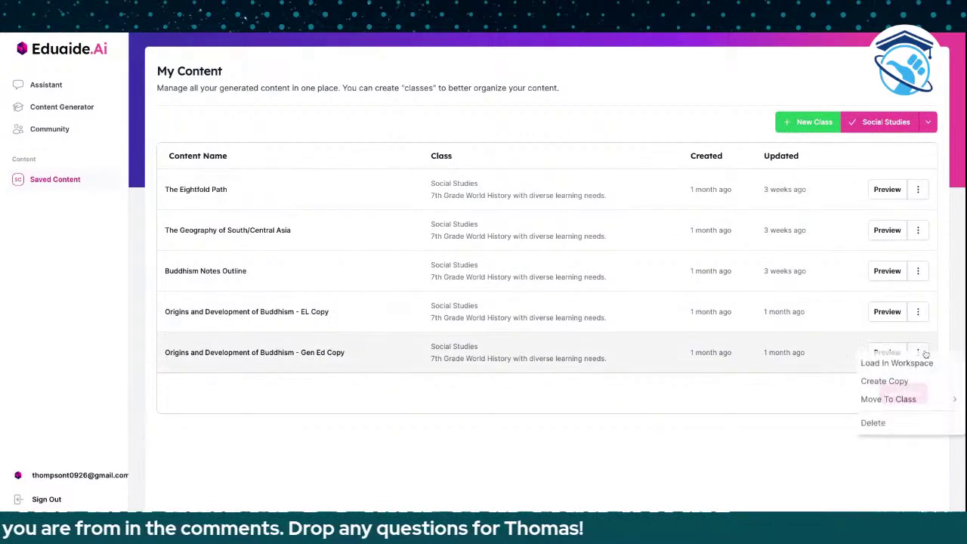
{"action": "left_click", "coordinate": [898, 363]}
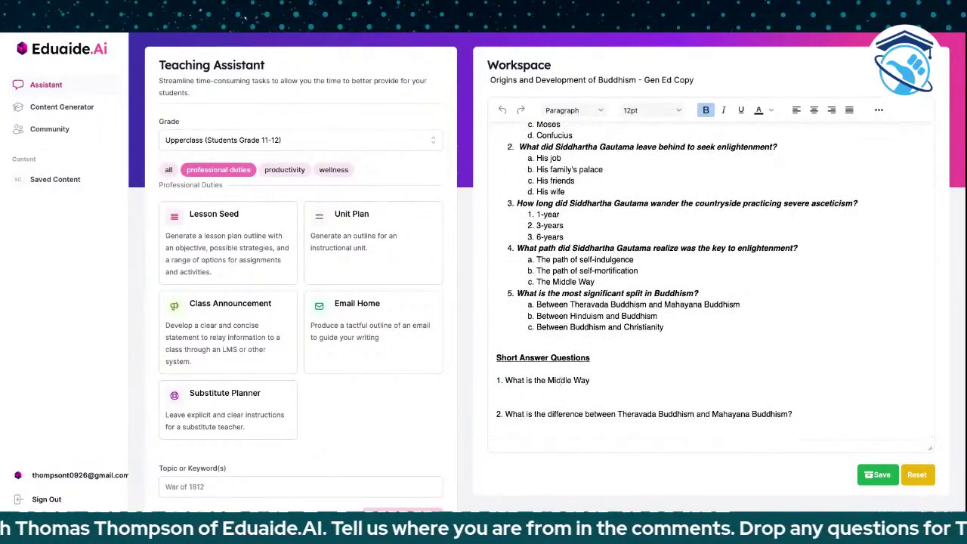
{"action": "scroll", "coordinate": [572, 384], "scroll_direction": "up", "scroll_amount": 15}
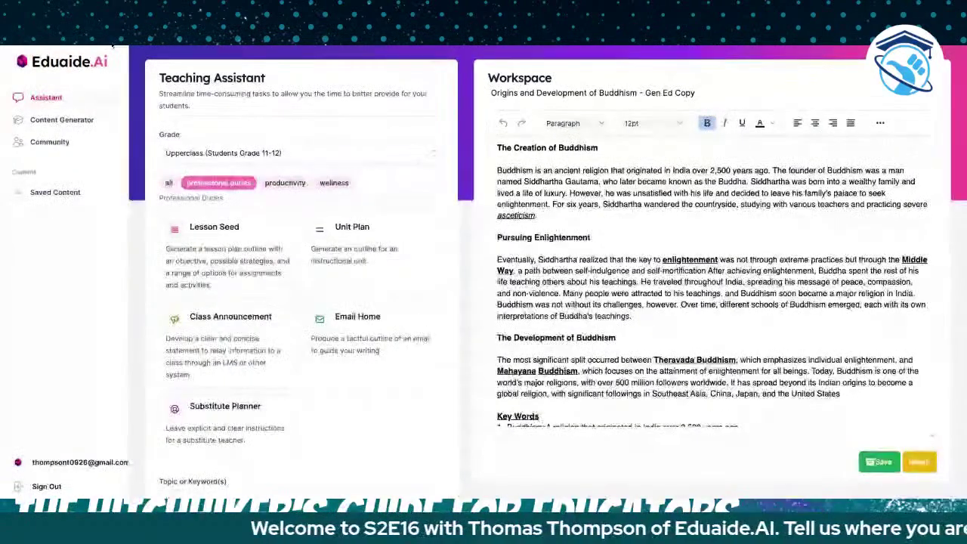
{"action": "scroll", "coordinate": [578, 245], "scroll_direction": "down", "scroll_amount": 2}
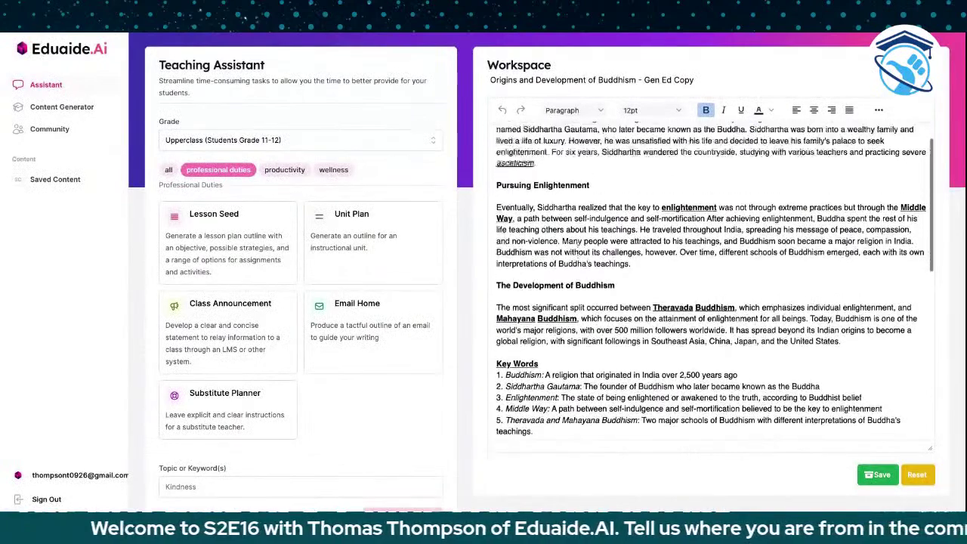
Review the loaded Gen Ed Copy reading through its key words and comprehension questions, and clear the workspace
{"action": "scroll", "coordinate": [578, 246], "scroll_direction": "up", "scroll_amount": 2}
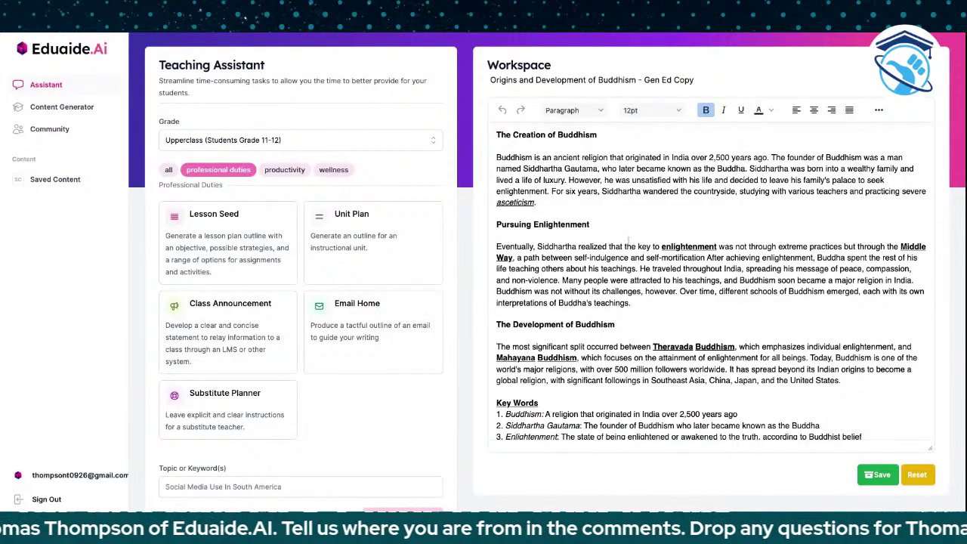
{"action": "scroll", "coordinate": [629, 240], "scroll_direction": "down", "scroll_amount": 4}
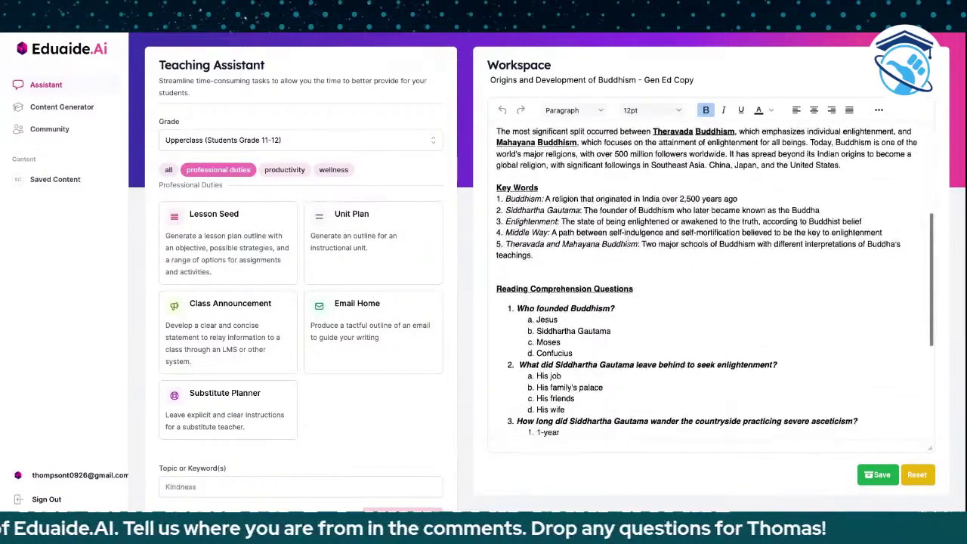
{"action": "scroll", "coordinate": [631, 244], "scroll_direction": "down", "scroll_amount": 1}
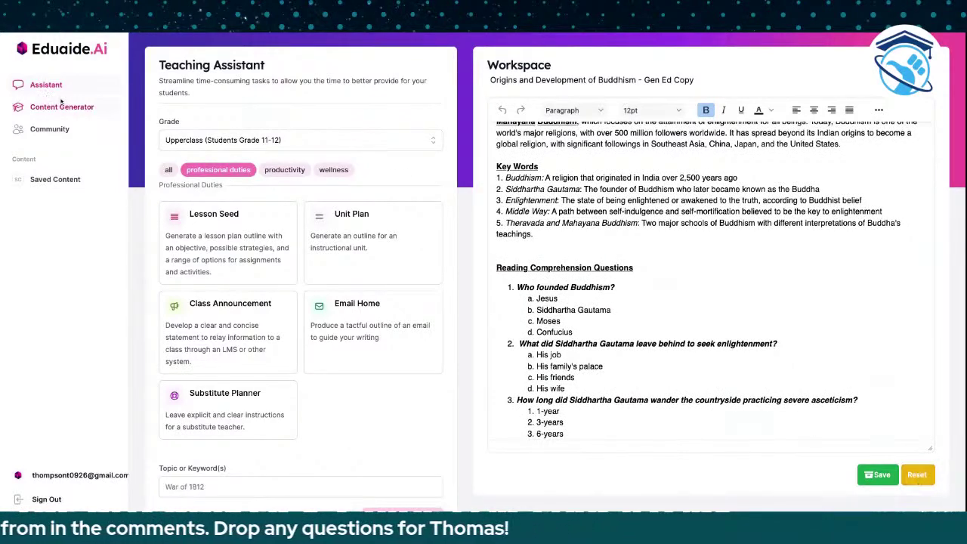
{"action": "left_click", "coordinate": [916, 478]}
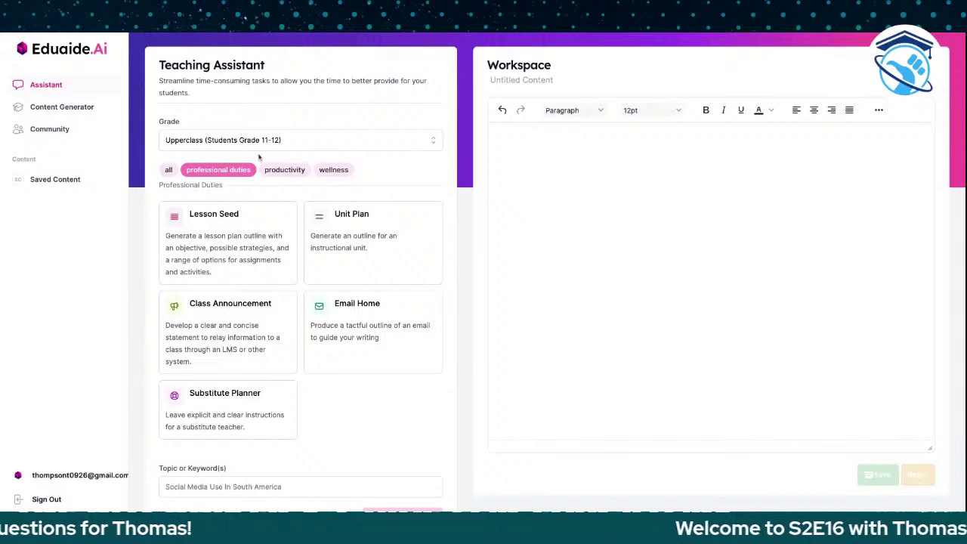
Set up the Content Generator for Social Studies, Middle School, with the Reading Comprehension: Secondary Sources assignment
{"action": "left_click", "coordinate": [68, 108]}
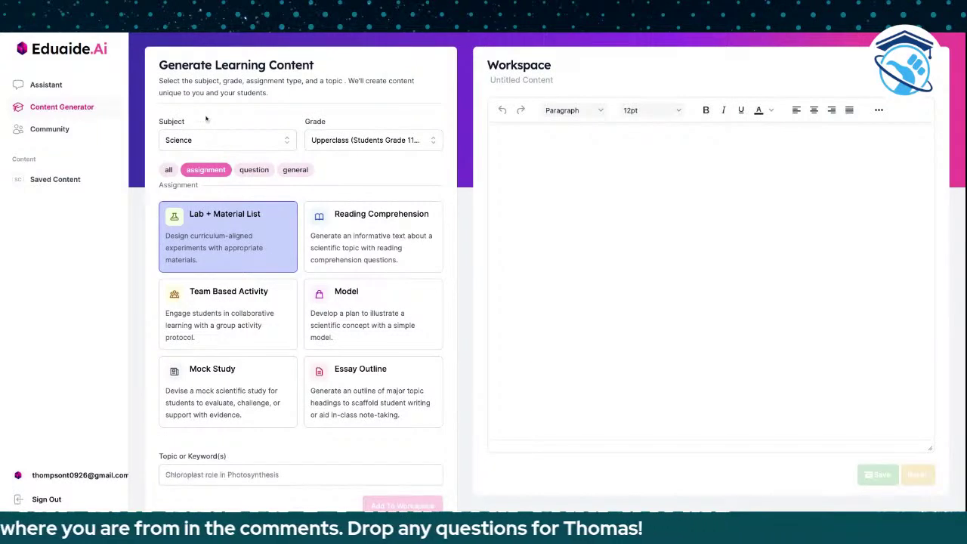
{"action": "left_click", "coordinate": [210, 146]}
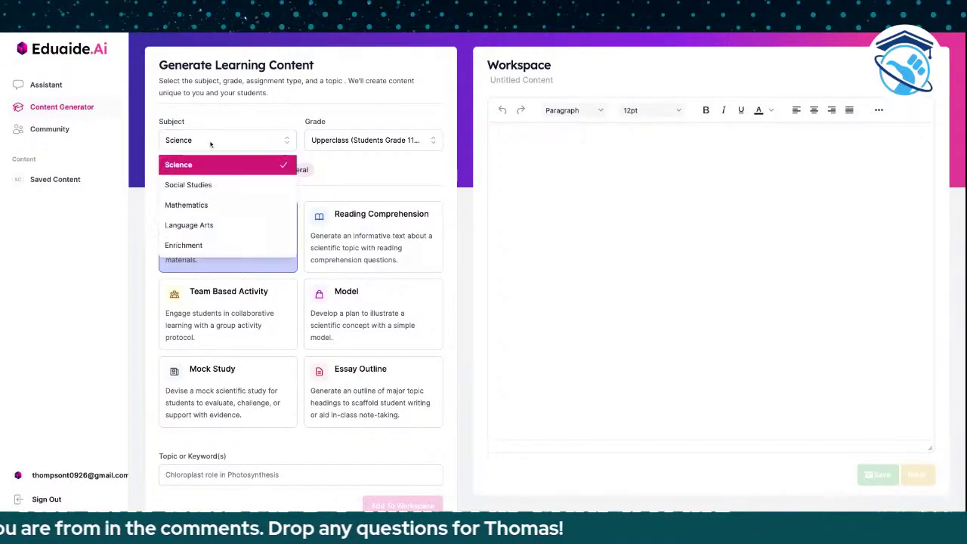
{"action": "left_click", "coordinate": [207, 186]}
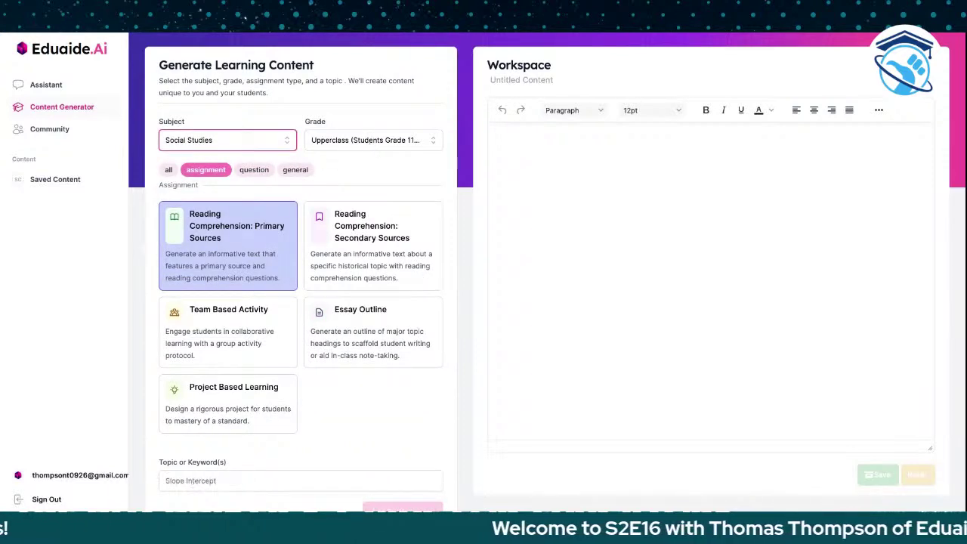
{"action": "left_click", "coordinate": [370, 139]}
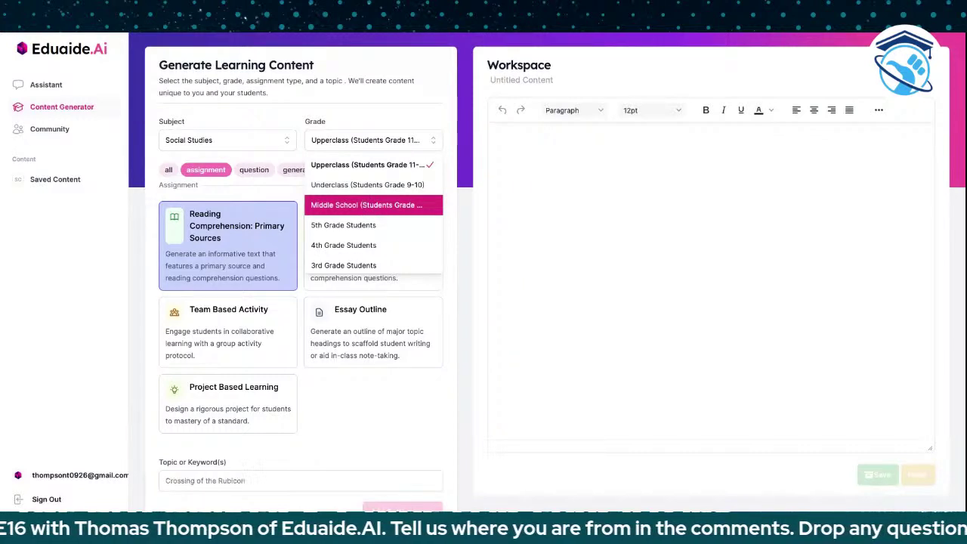
{"action": "left_click", "coordinate": [363, 204]}
{"action": "left_click", "coordinate": [364, 217]}
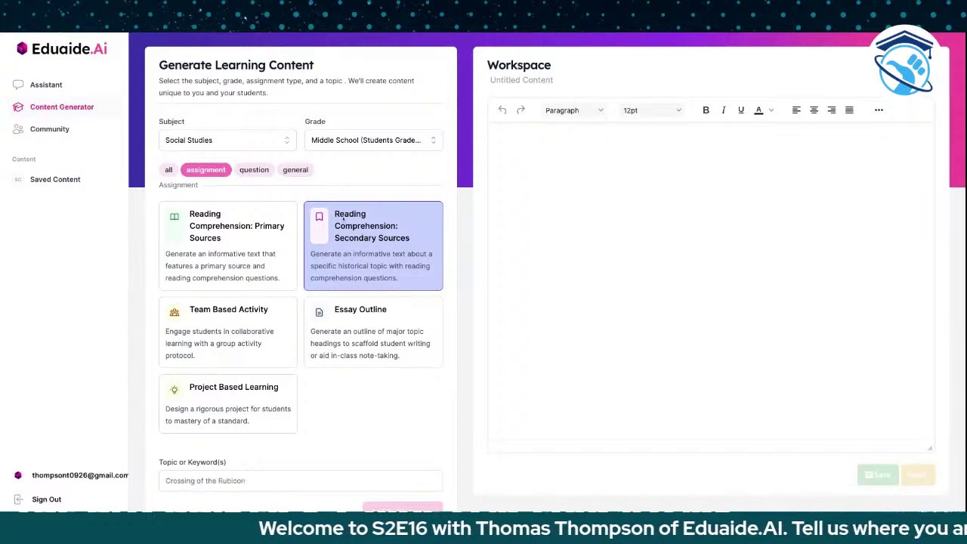
Generate the assignment in the workspace on the topic "The Creation and Development of Buddhism"
{"action": "scroll", "coordinate": [363, 227], "scroll_direction": "down", "scroll_amount": 1}
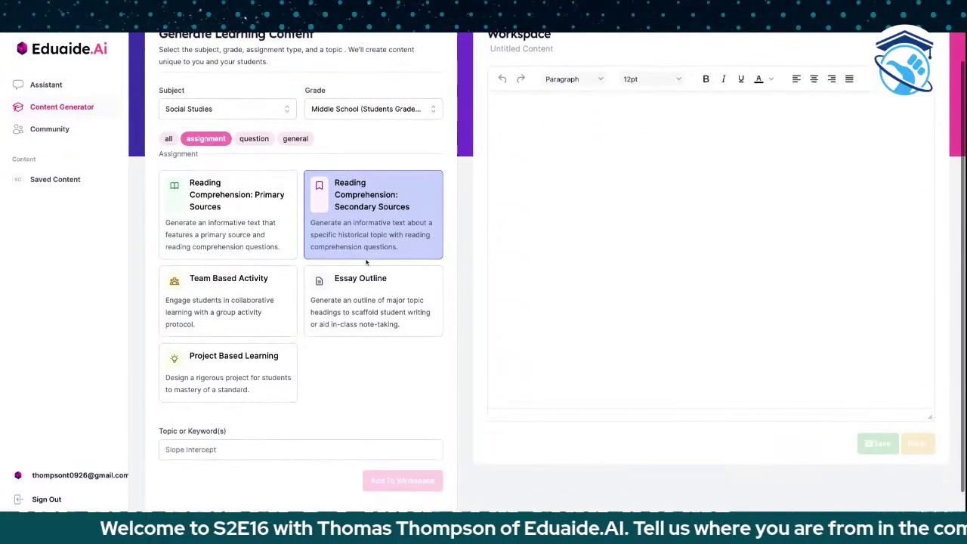
{"action": "left_click", "coordinate": [370, 110]}
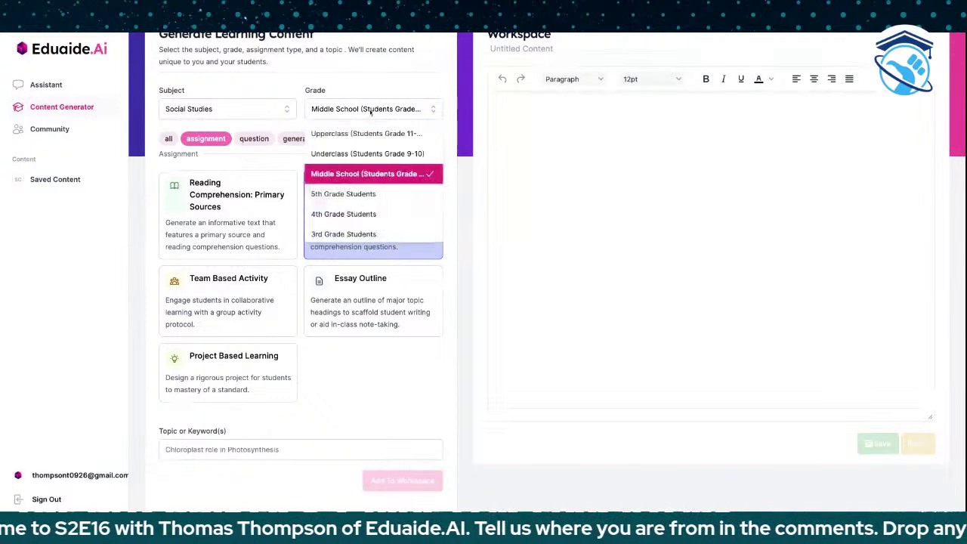
{"action": "left_click", "coordinate": [370, 110]}
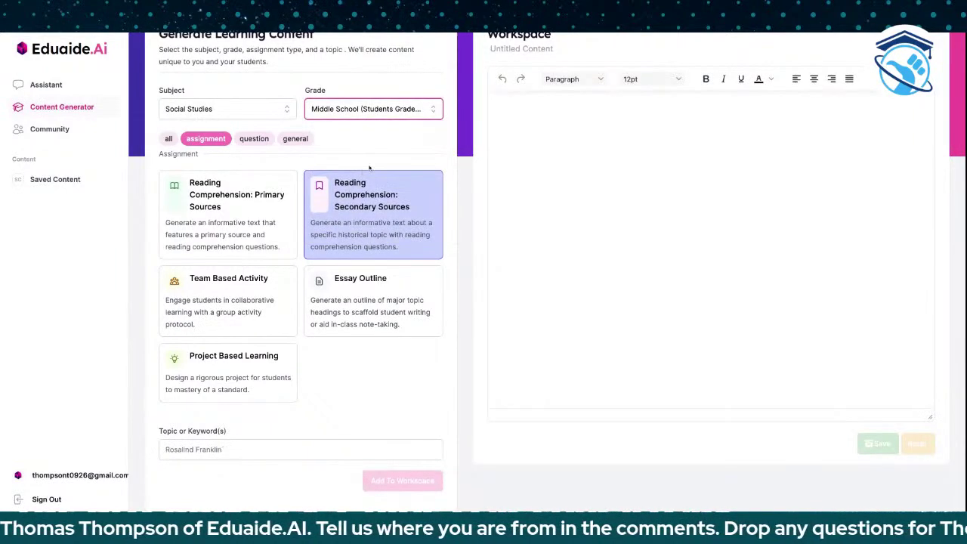
{"action": "scroll", "coordinate": [374, 143], "scroll_direction": "down", "scroll_amount": 1}
{"action": "left_click", "coordinate": [230, 430]}
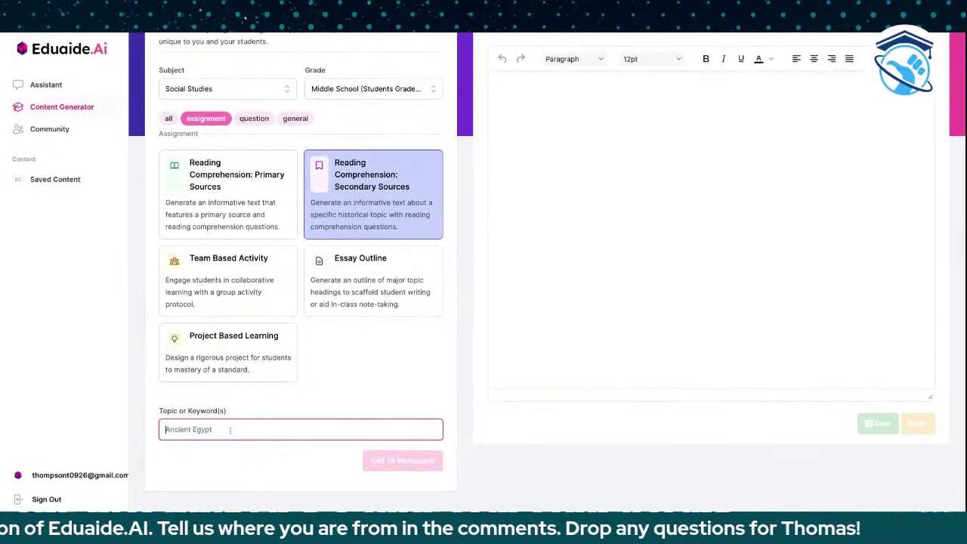
{"action": "type", "text": "The "}
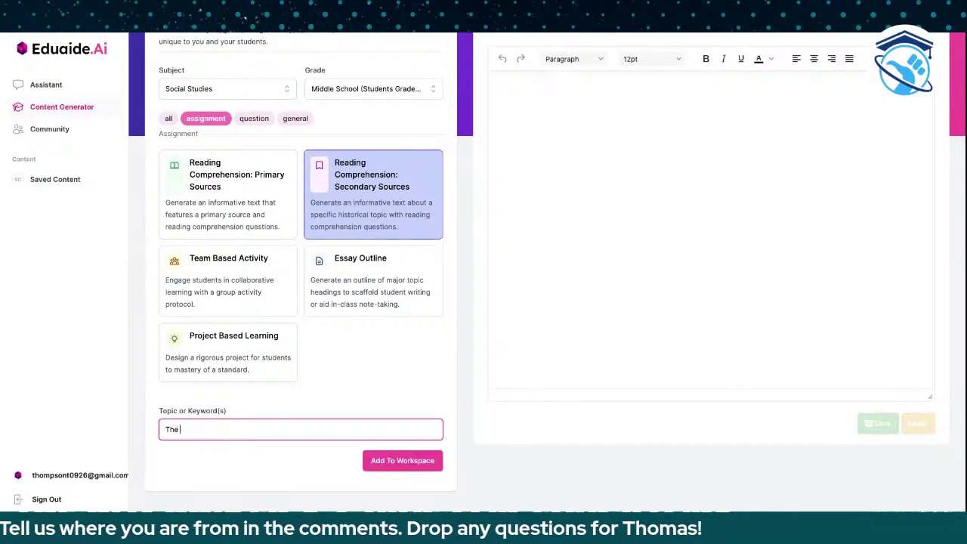
{"action": "type", "text": "Creation and "}
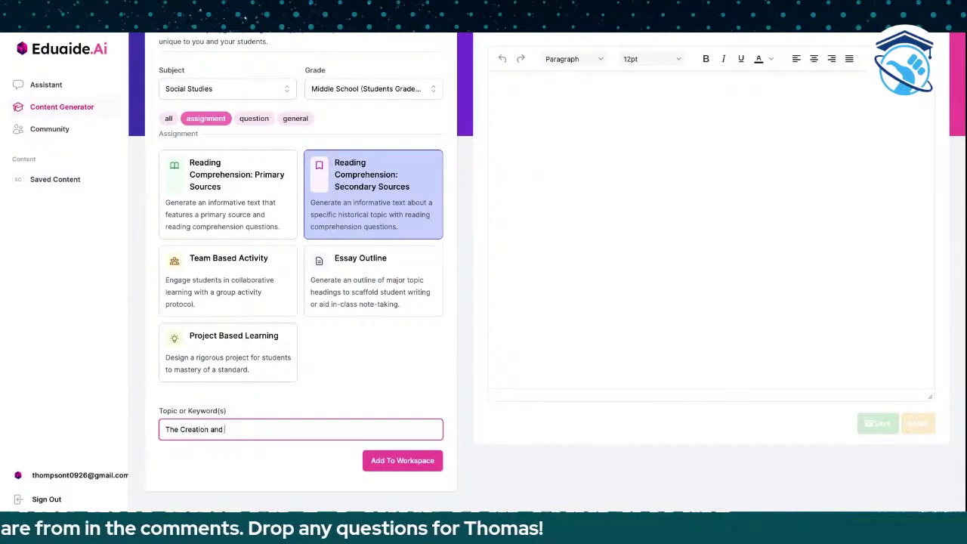
{"action": "type", "text": "Development "}
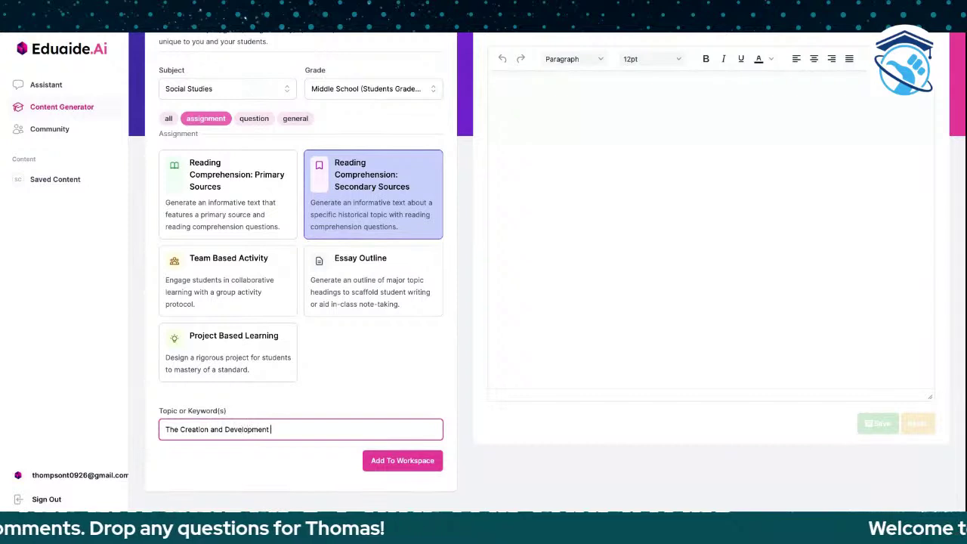
{"action": "type", "text": "of Buddhism"}
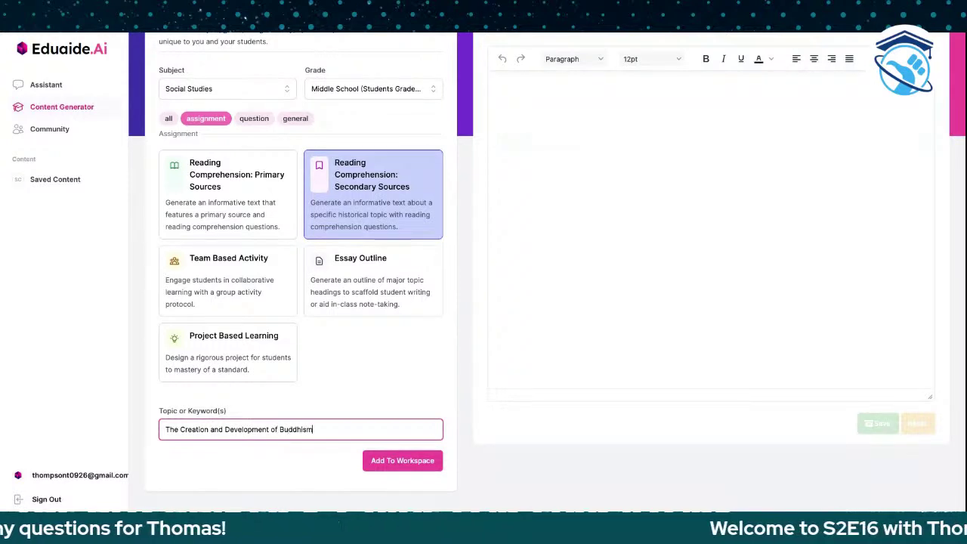
{"action": "left_click", "coordinate": [399, 460]}
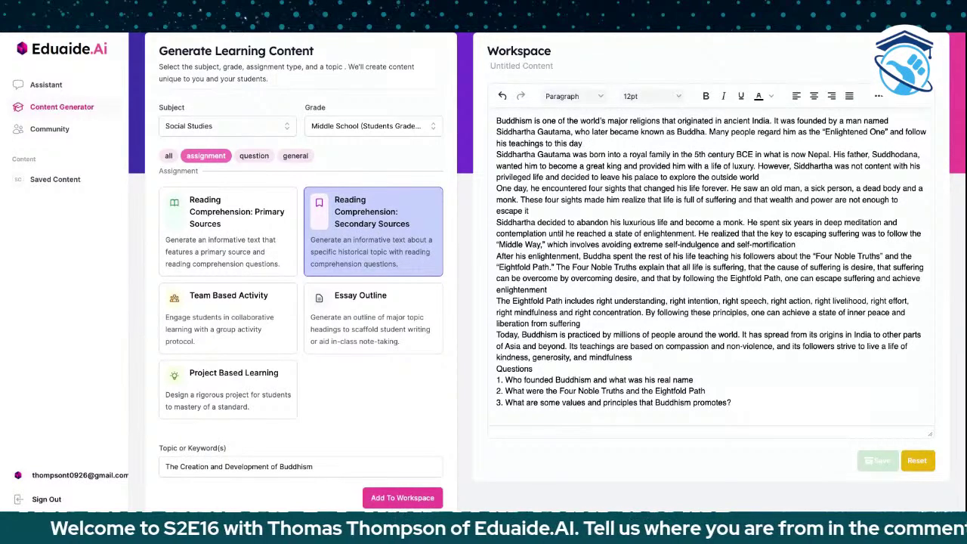
Break the generated reading into sections with blank lines after the introduction, the four sights, enlightenment, Eightfold Path and closing paragraphs
{"action": "key", "text": "Return"}
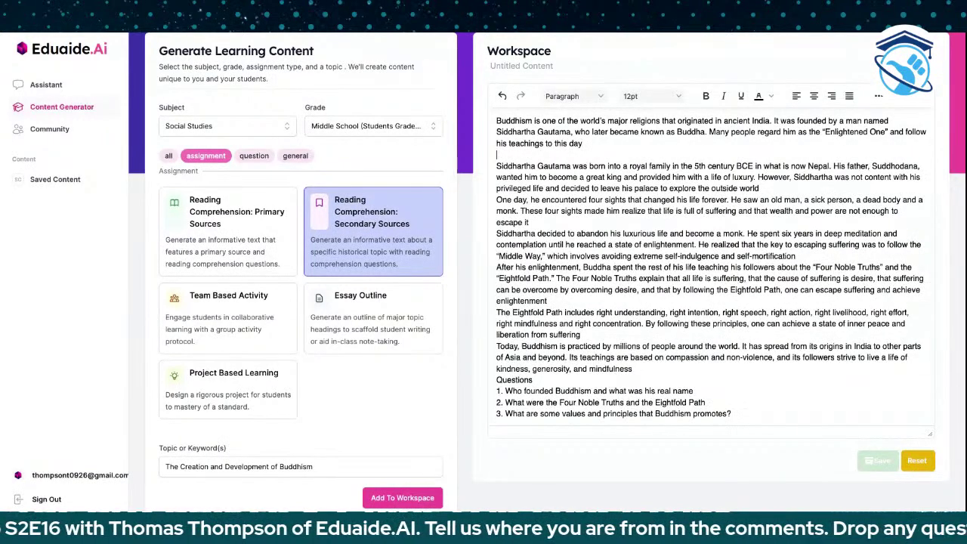
{"action": "left_click", "coordinate": [535, 222]}
{"action": "key", "text": "Return"}
{"action": "left_click", "coordinate": [556, 312]}
{"action": "key", "text": "Return"}
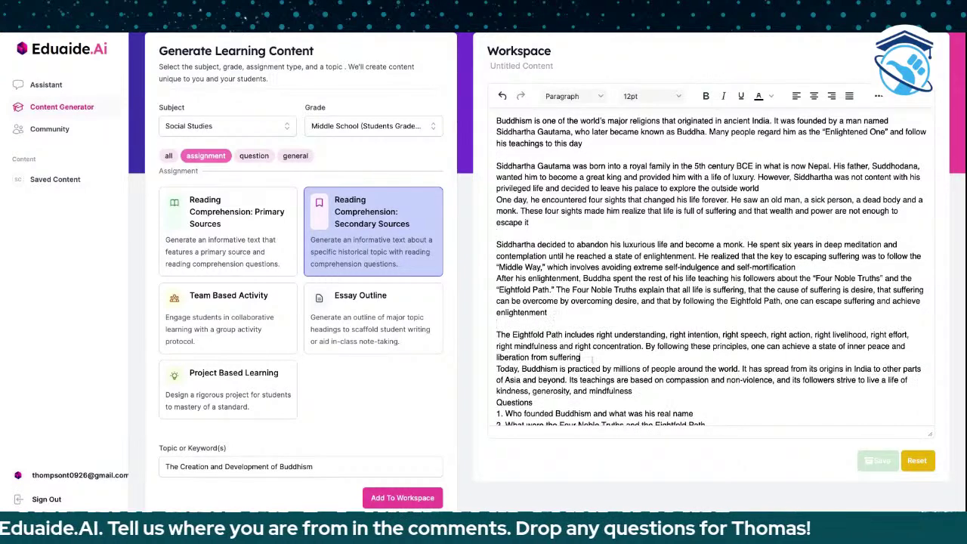
{"action": "left_click", "coordinate": [591, 358]}
{"action": "key", "text": "Return"}
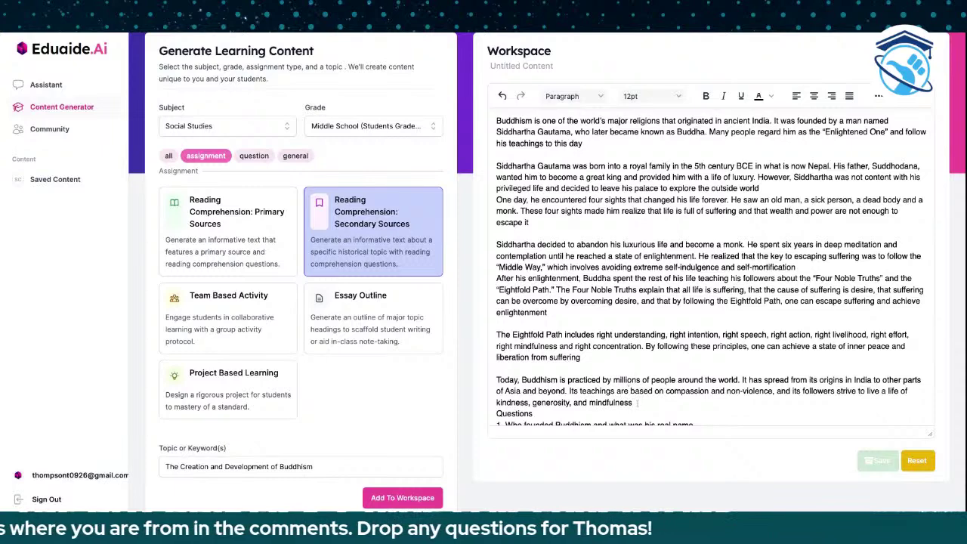
{"action": "left_click", "coordinate": [635, 403]}
{"action": "key", "text": "Return"}
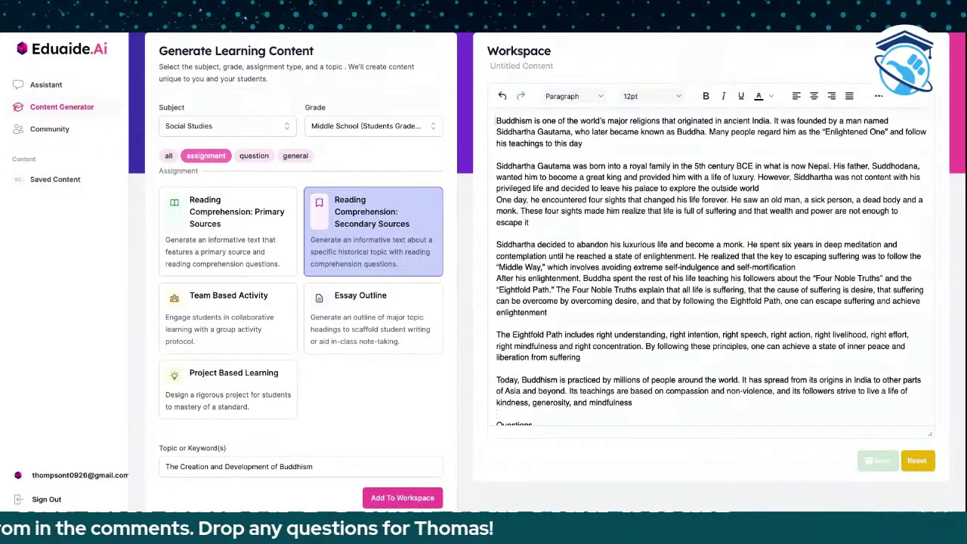
Add the heading "The Creation of Buddhism" above the first paragraph, separated by a blank line
{"action": "left_click", "coordinate": [496, 120]}
{"action": "key", "text": "Return"}
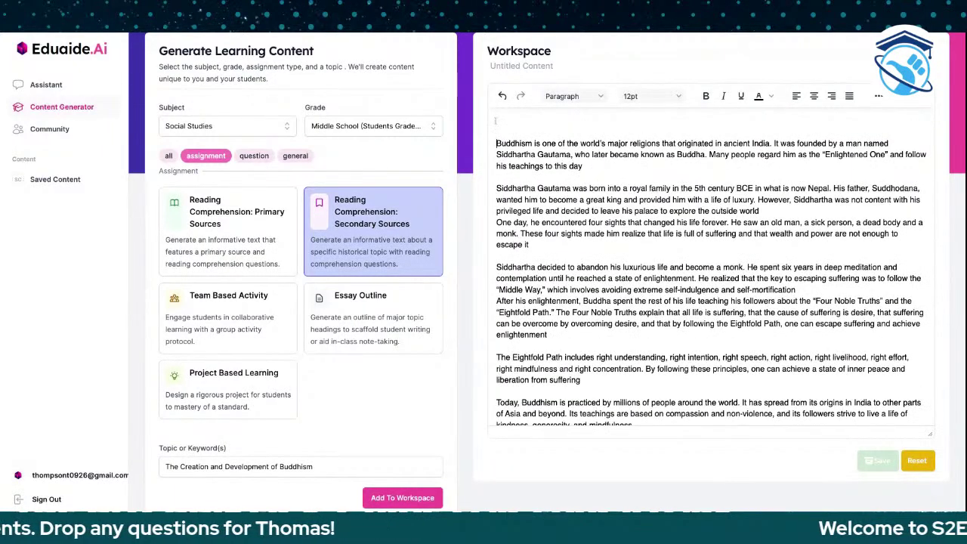
{"action": "type", "text": "The Crew"}
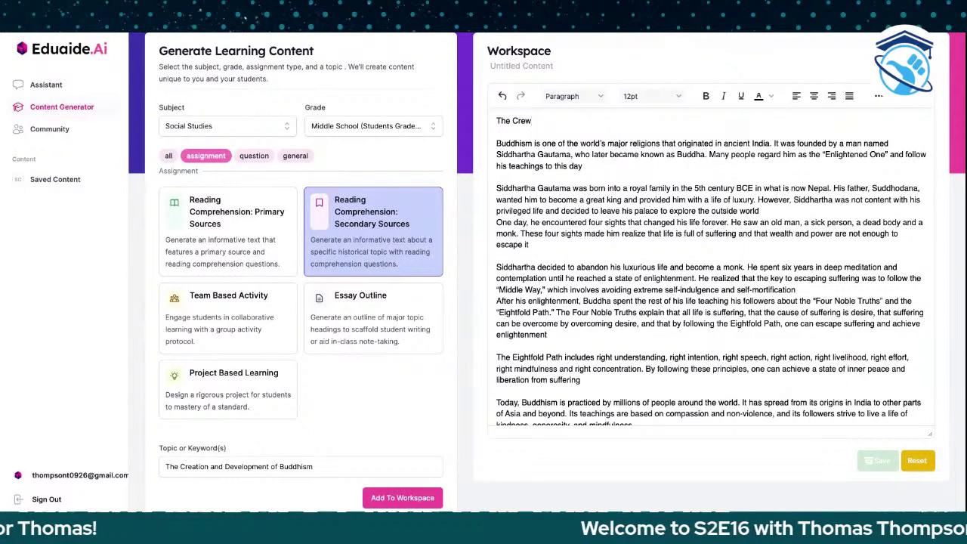
{"action": "key", "text": "BackSpace"}
{"action": "type", "text": "at"}
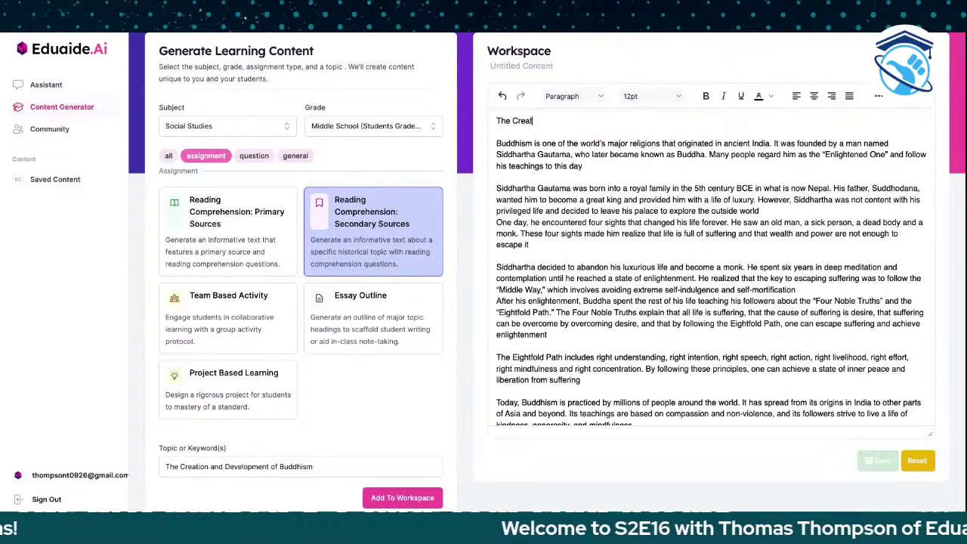
{"action": "type", "text": "ion of Buddhism"}
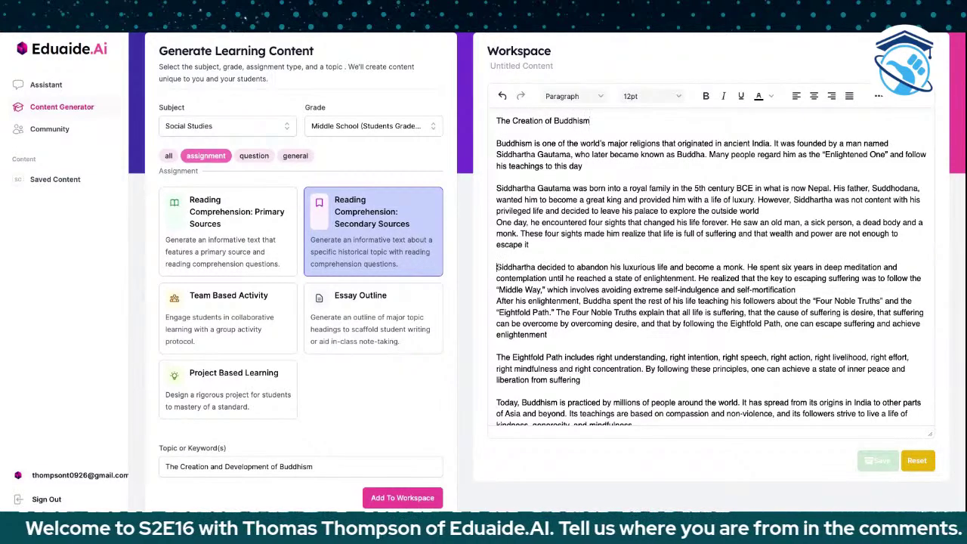
Add the heading "The Central Techings of Buddhism" above the paragraph beginning "Siddhartha decided to abandon his luxurious life"
{"action": "key", "text": "Return"}
{"action": "key", "text": "Return"}
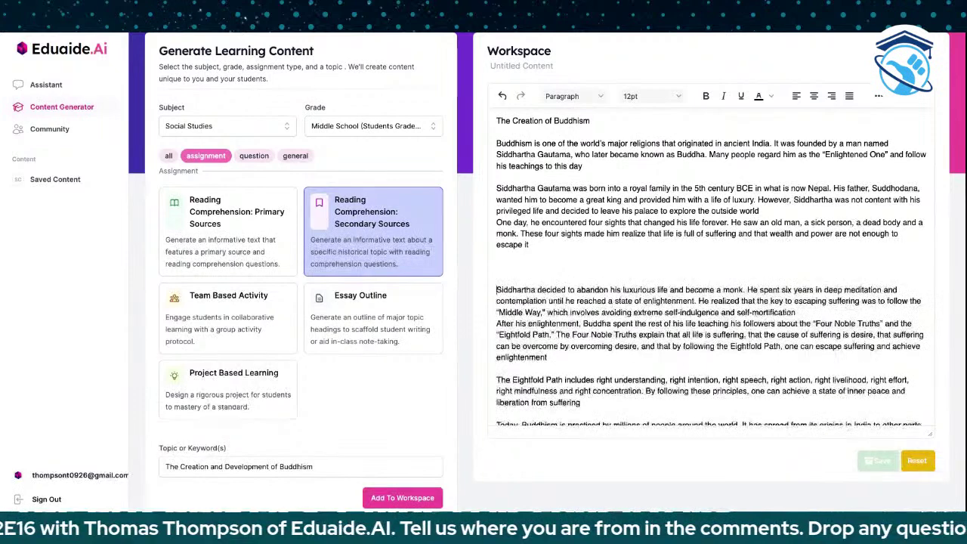
{"action": "type", "text": "T"}
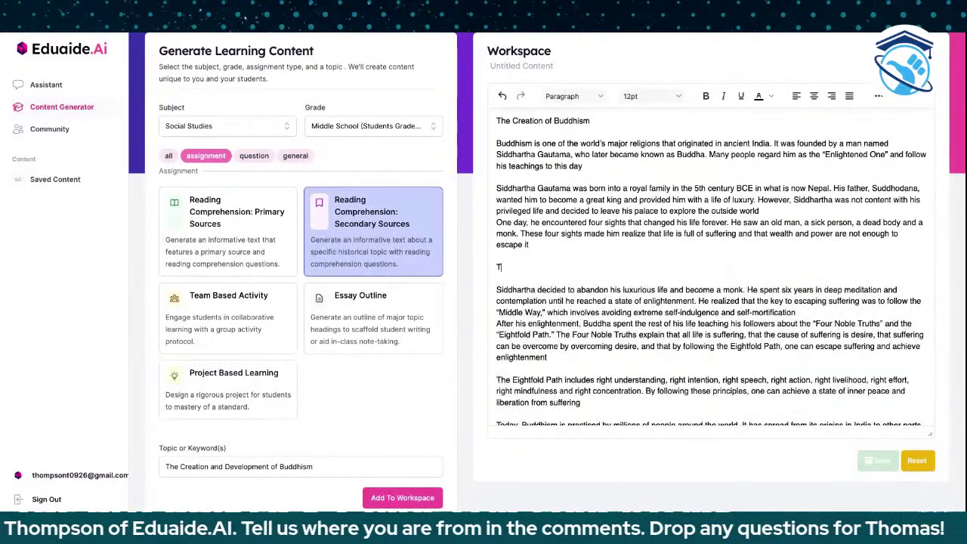
{"action": "type", "text": "he Central Techoin"}
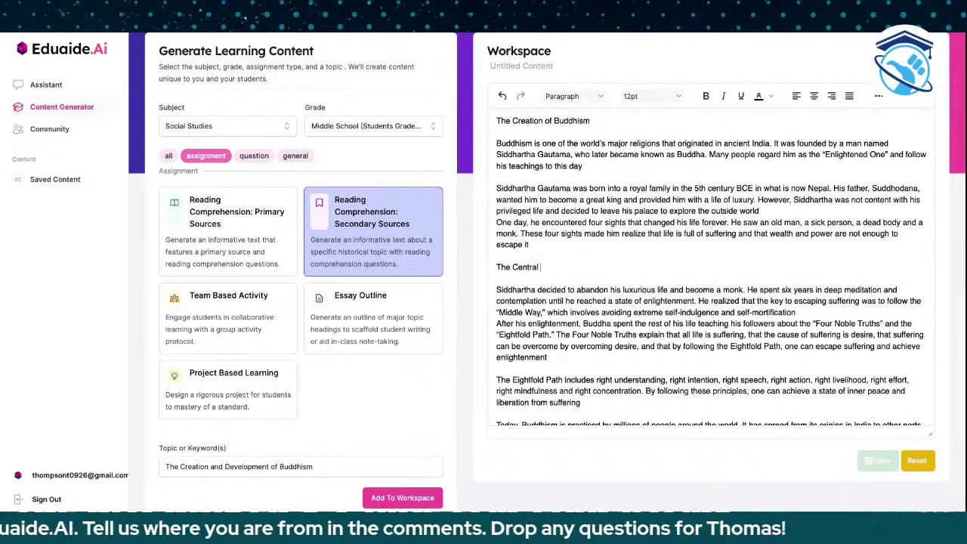
{"action": "key", "text": "BackSpace"}
{"action": "key", "text": "BackSpace"}
{"action": "key", "text": "BackSpace"}
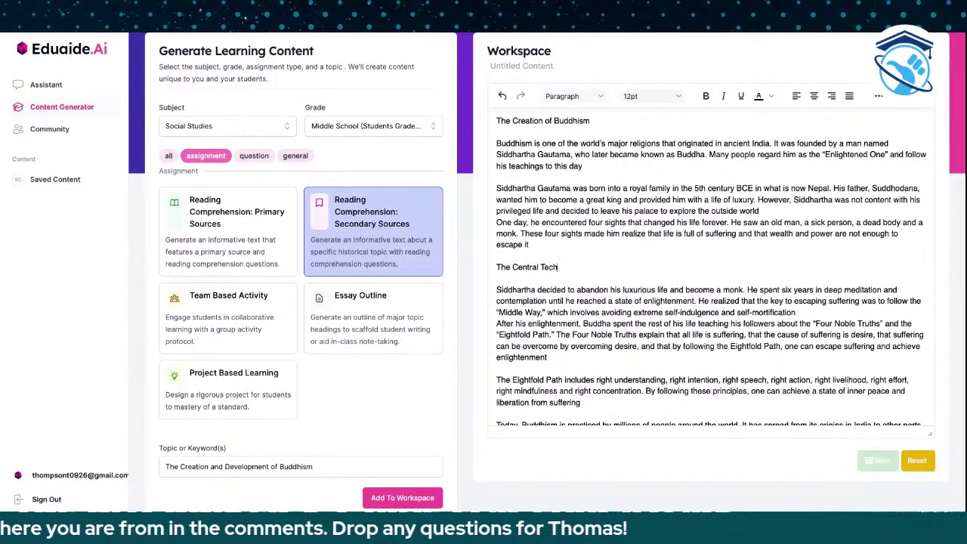
{"action": "type", "text": "ings of Buddhism"}
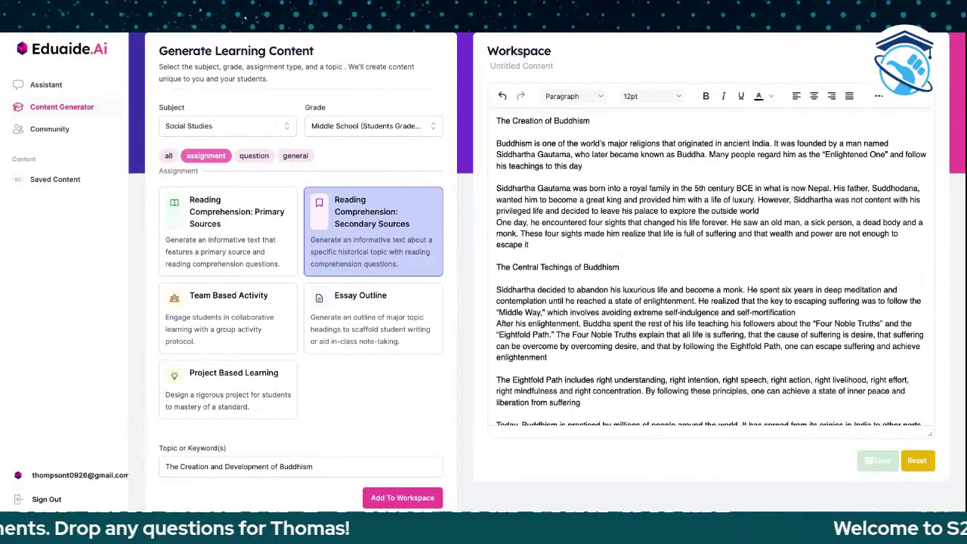
Make the headings on the creation and the central teachings of Buddhism bold
{"action": "scroll", "coordinate": [568, 236], "scroll_direction": "down", "scroll_amount": 2}
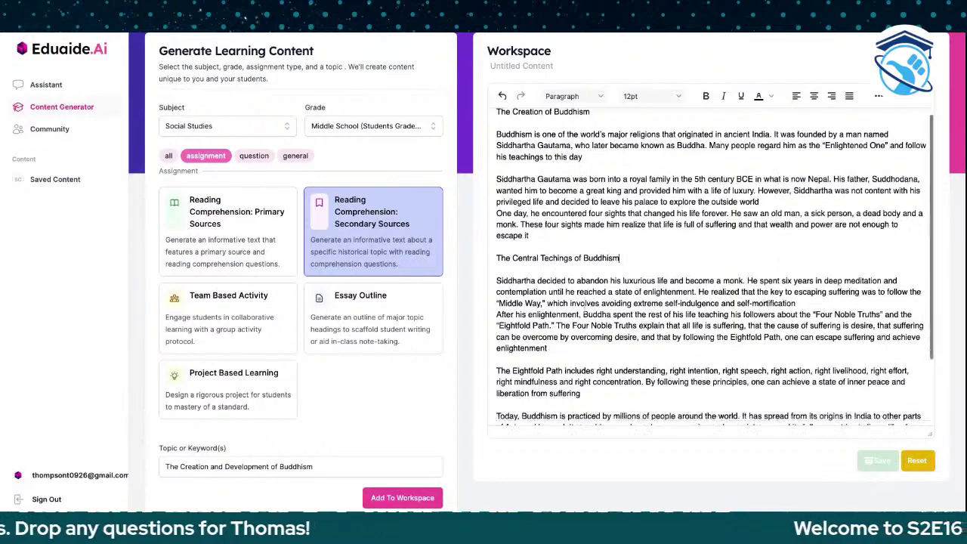
{"action": "scroll", "coordinate": [568, 236], "scroll_direction": "up", "scroll_amount": 3}
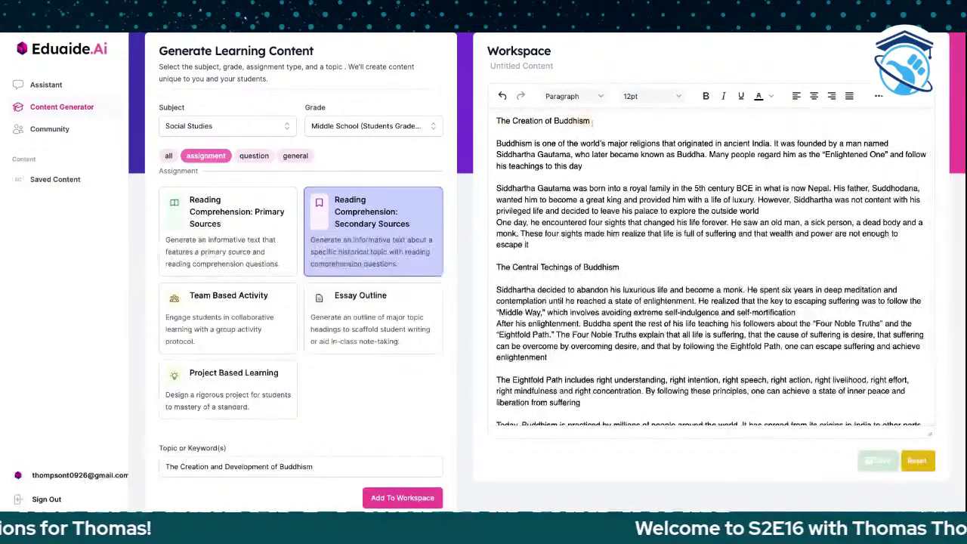
{"action": "left_click_drag", "start_coordinate": [496, 121], "coordinate": [590, 121]}
{"action": "left_click", "coordinate": [705, 96]}
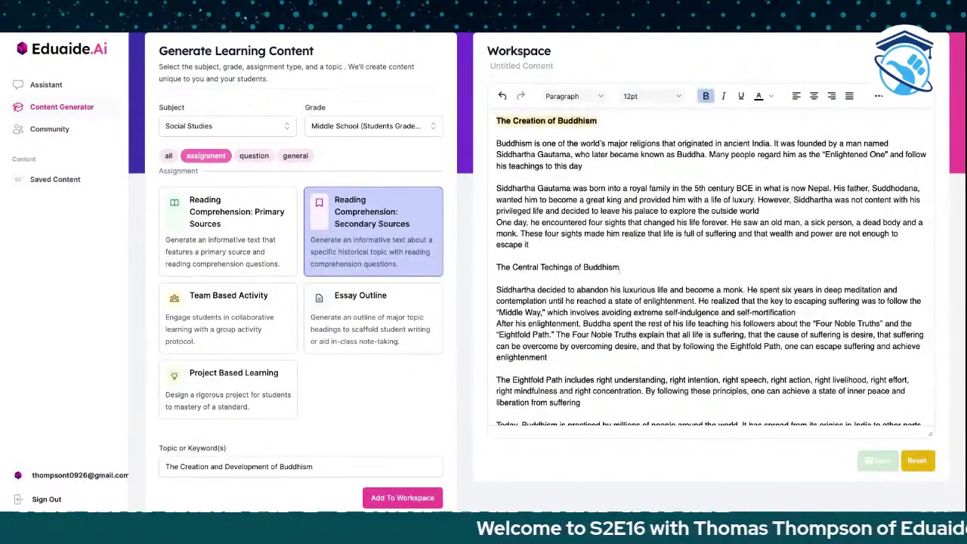
{"action": "left_click_drag", "start_coordinate": [619, 267], "coordinate": [495, 267]}
{"action": "left_click", "coordinate": [706, 96]}
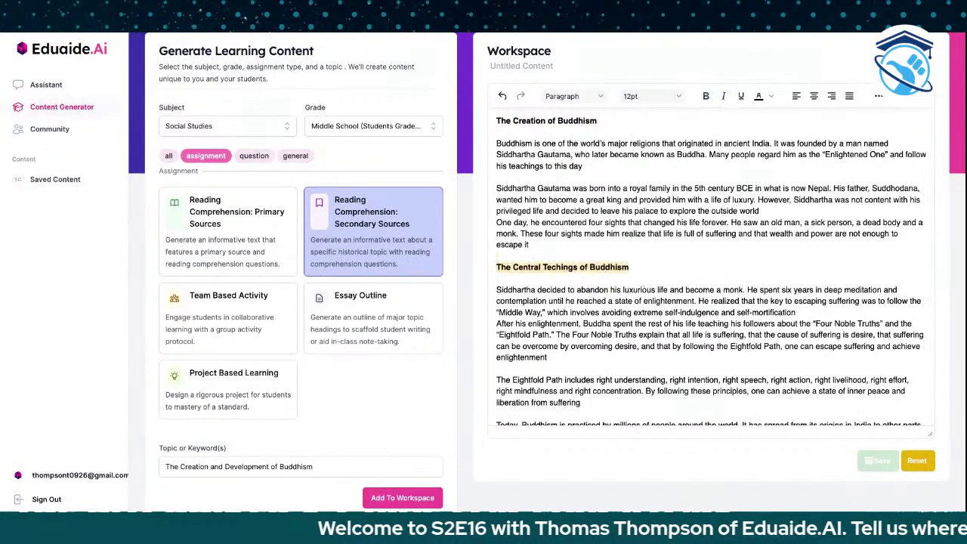
Extract keywords from the reading passage, covering everything from "The Creation of Buddhism" heading through the closing paragraph before the questions
{"action": "scroll", "coordinate": [634, 311], "scroll_direction": "down", "scroll_amount": 4}
{"action": "scroll", "coordinate": [634, 312], "scroll_direction": "down", "scroll_amount": 2}
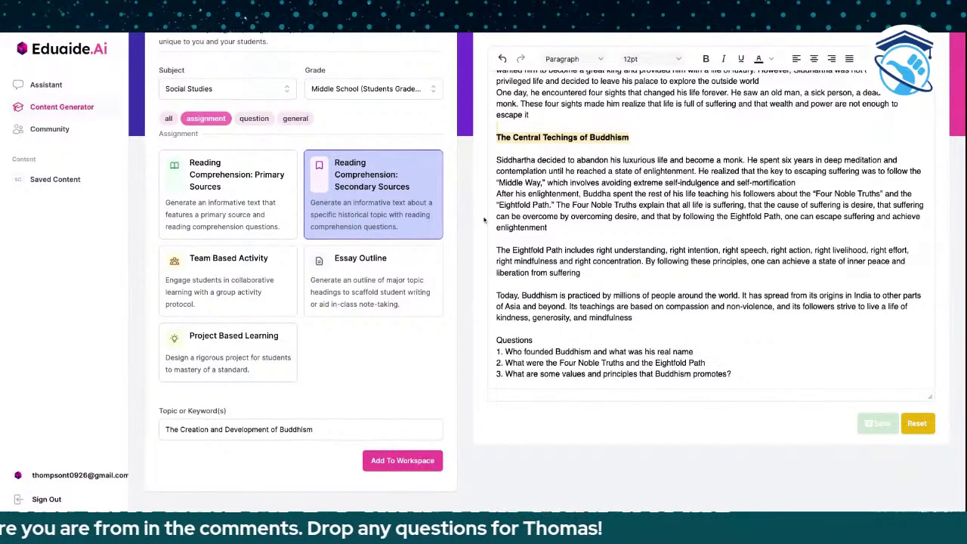
{"action": "scroll", "coordinate": [486, 219], "scroll_direction": "up", "scroll_amount": 1}
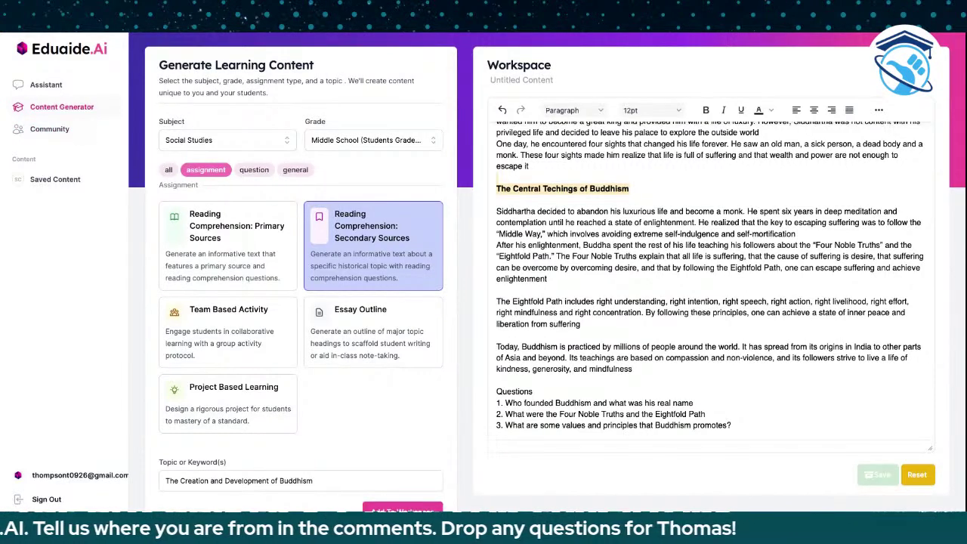
{"action": "left_click", "coordinate": [689, 359]}
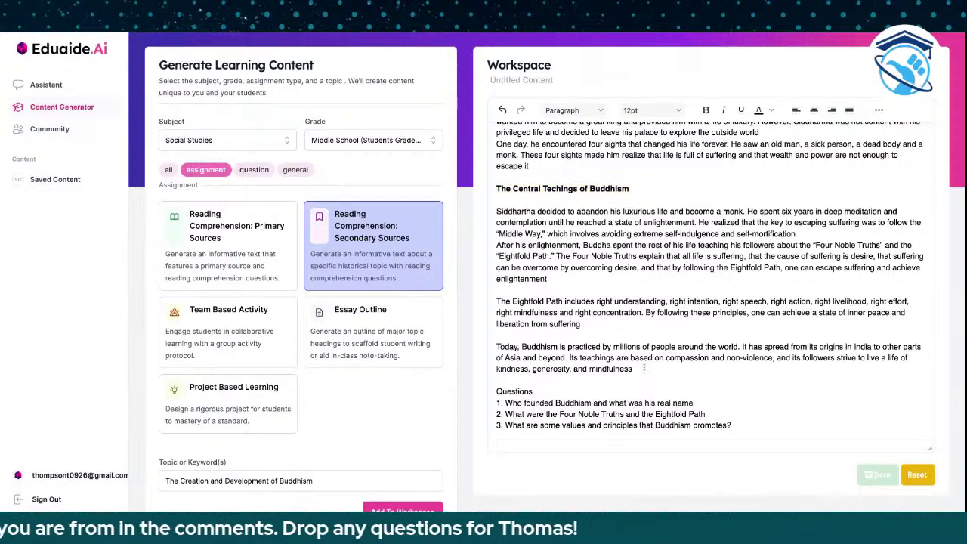
{"action": "left_click_drag", "start_coordinate": [644, 368], "coordinate": [504, 127]}
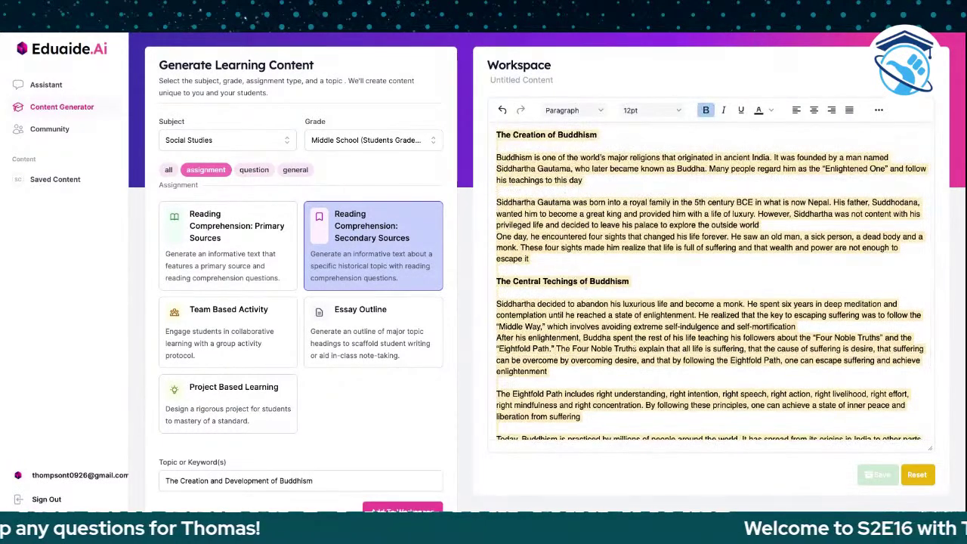
{"action": "scroll", "coordinate": [643, 336], "scroll_direction": "down", "scroll_amount": 2}
{"action": "scroll", "coordinate": [641, 335], "scroll_direction": "down", "scroll_amount": 2}
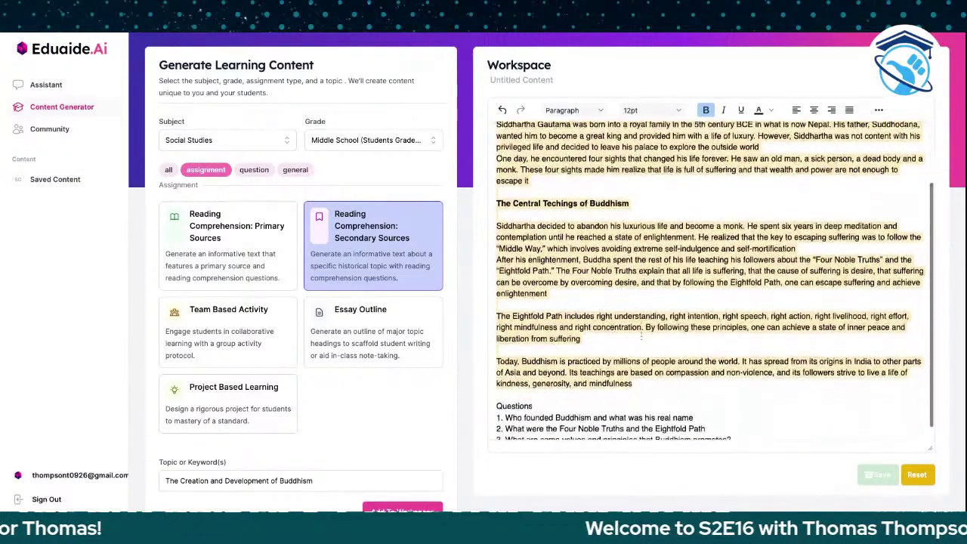
{"action": "scroll", "coordinate": [639, 332], "scroll_direction": "up", "scroll_amount": 4}
{"action": "right_click", "coordinate": [635, 328]}
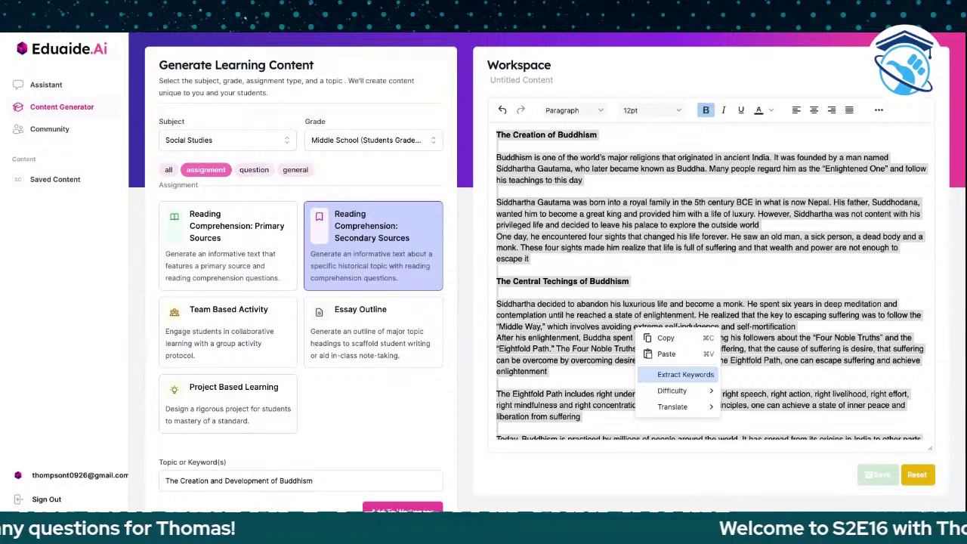
{"action": "left_click", "coordinate": [685, 374]}
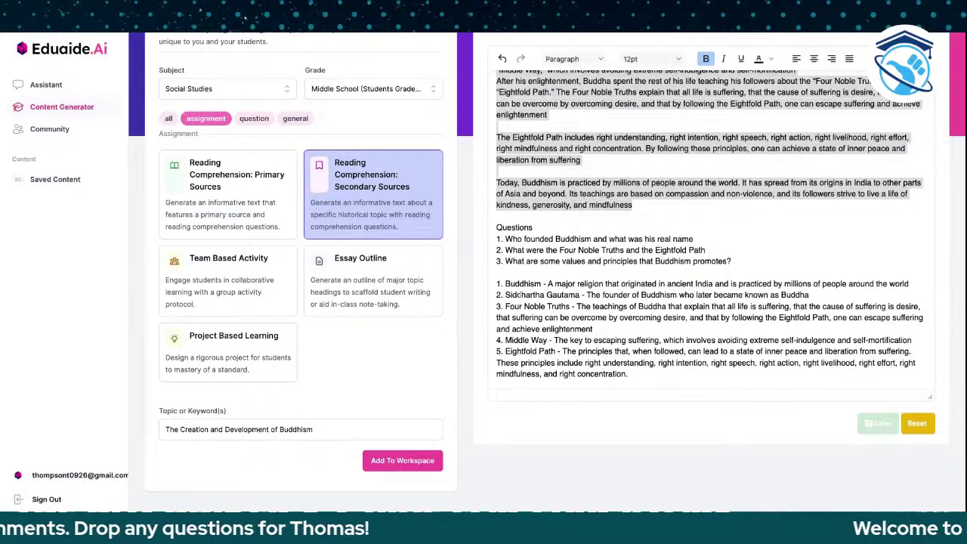
Separate the extracted keyword list from the comprehension questions above it with blank lines
{"action": "left_click", "coordinate": [496, 286]}
{"action": "key", "text": "Return"}
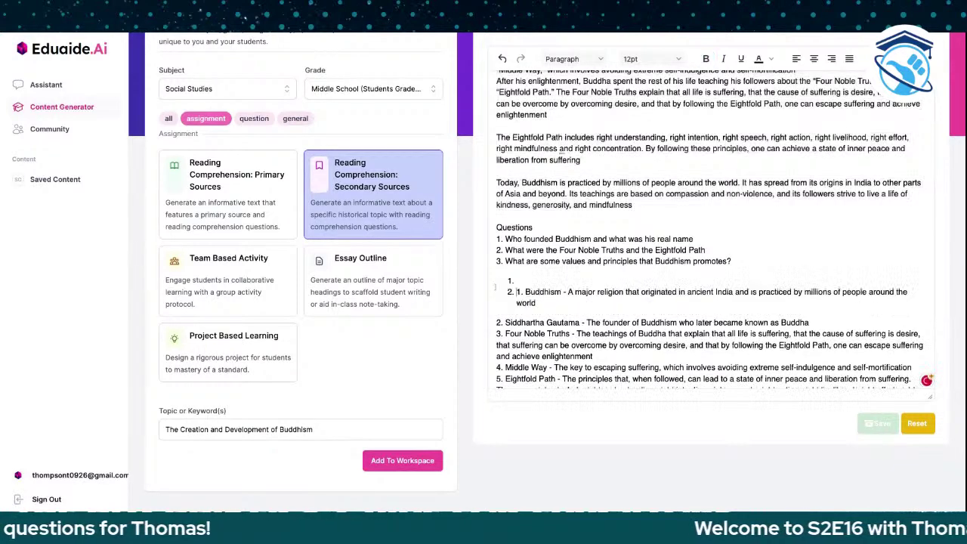
{"action": "key", "text": "BackSpace"}
{"action": "key", "text": "BackSpace"}
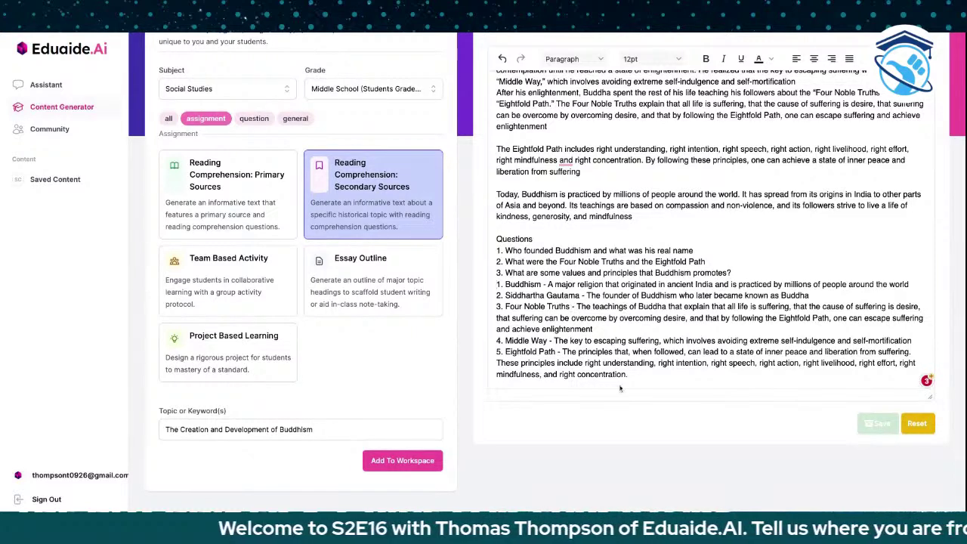
{"action": "left_click_drag", "start_coordinate": [623, 378], "coordinate": [486, 291]}
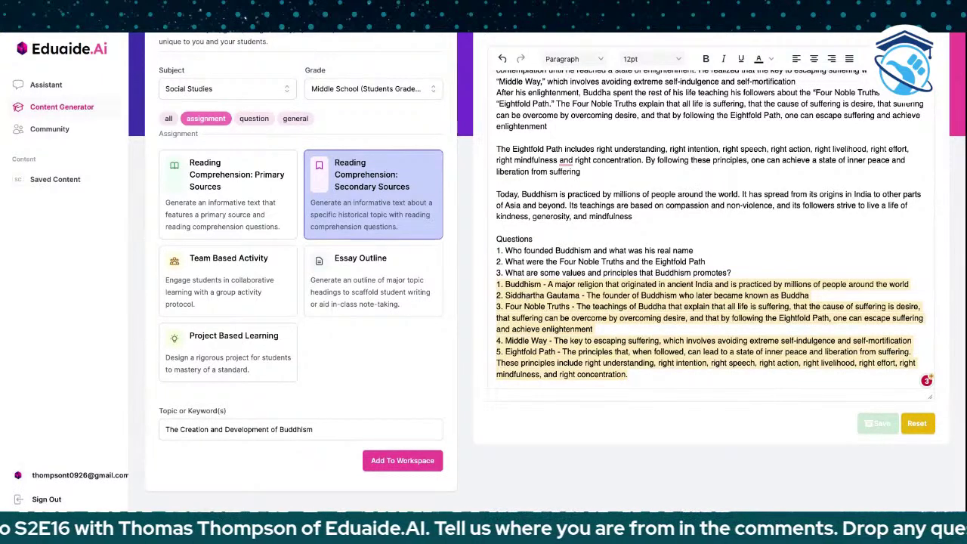
{"action": "key", "text": "BackSpace"}
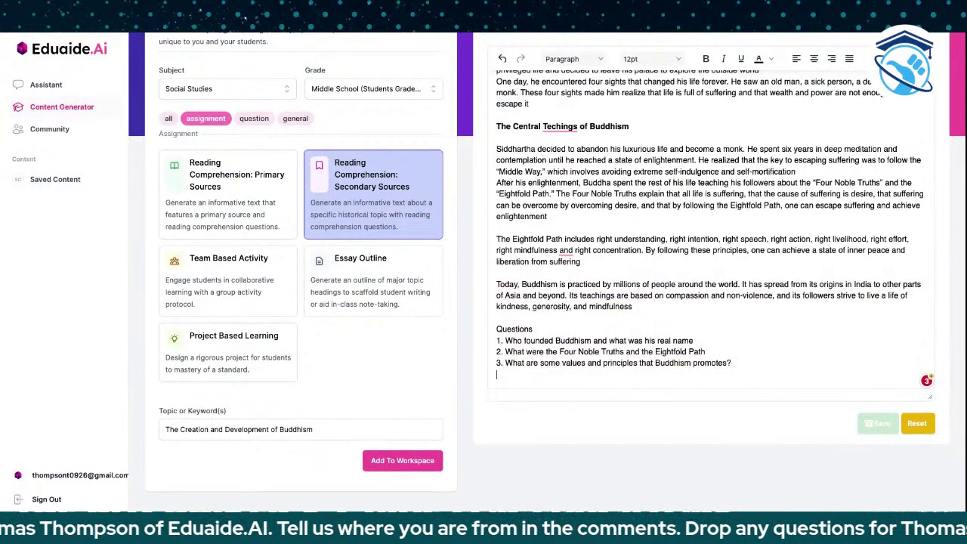
{"action": "key", "text": "ctrl+z"}
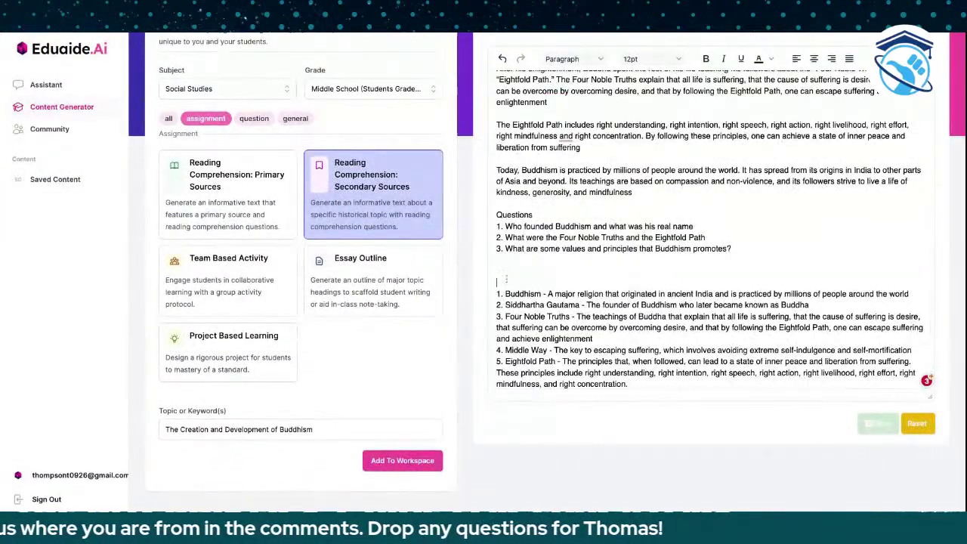
Add a bold, underlined "Keywords" heading above the extracted definitions, followed by a blank line
{"action": "type", "text": "Keywo"}
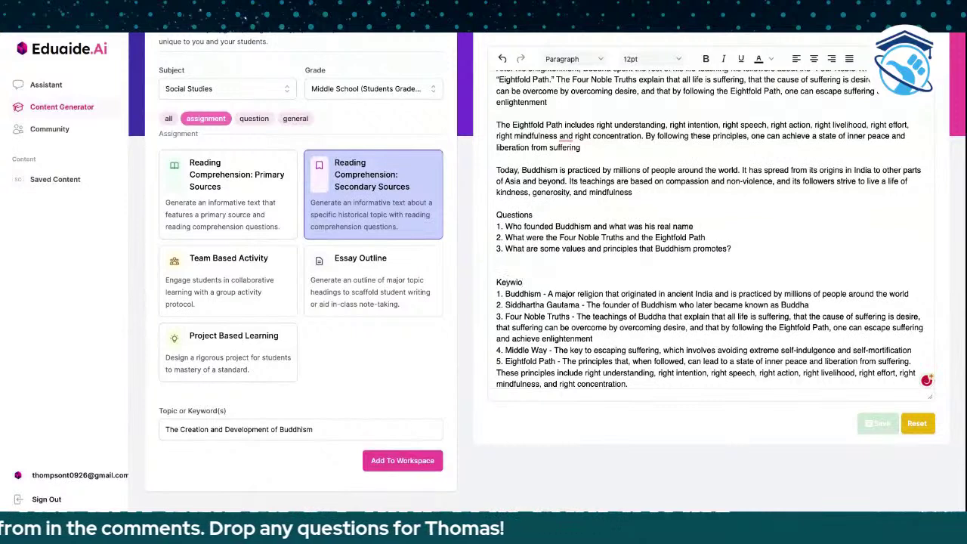
{"action": "type", "text": "rds"}
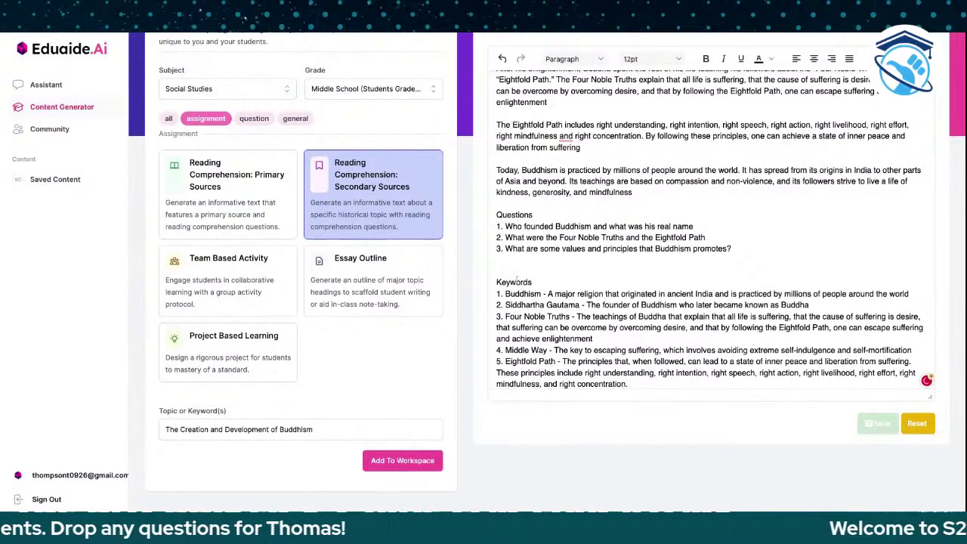
{"action": "double_click", "coordinate": [517, 281]}
{"action": "left_click", "coordinate": [705, 58]}
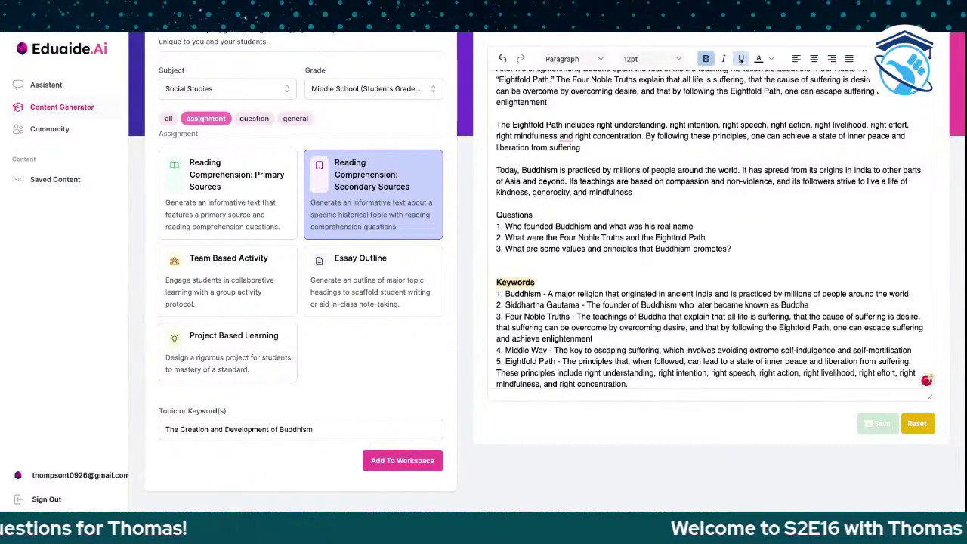
{"action": "left_click", "coordinate": [741, 58]}
{"action": "left_click", "coordinate": [559, 284]}
{"action": "key", "text": "Return"}
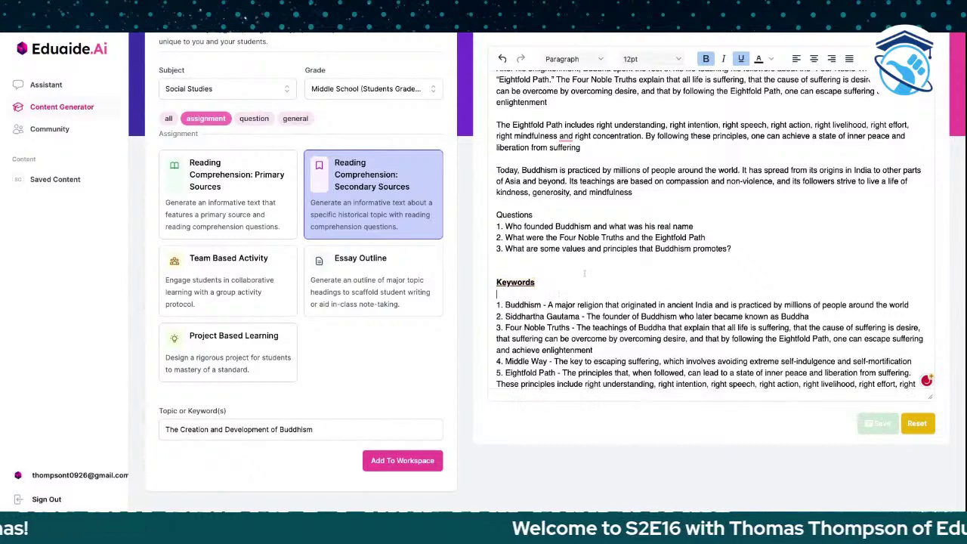
Move the questions section below the keyword list and change its heading to "Short Questions"
{"action": "triple_click", "coordinate": [729, 249]}
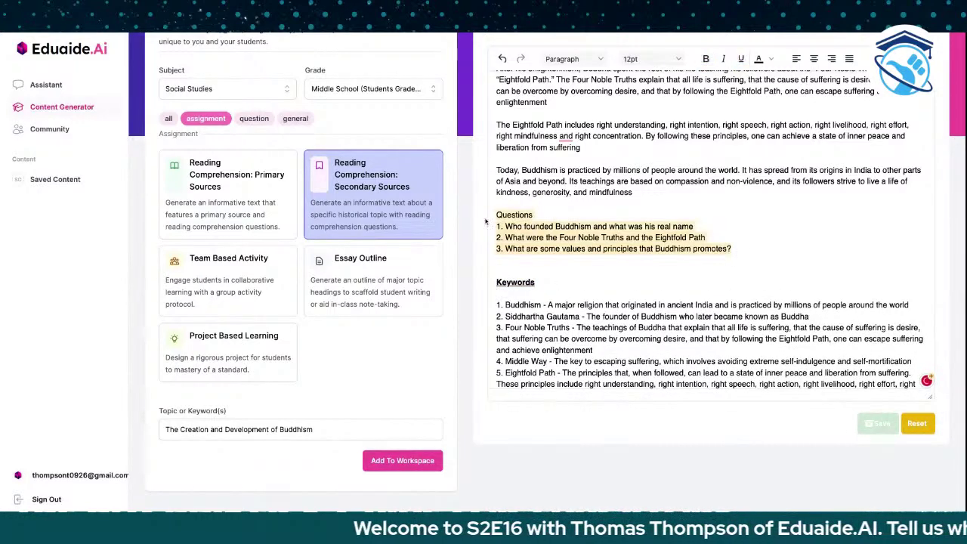
{"action": "key", "text": "BackSpace"}
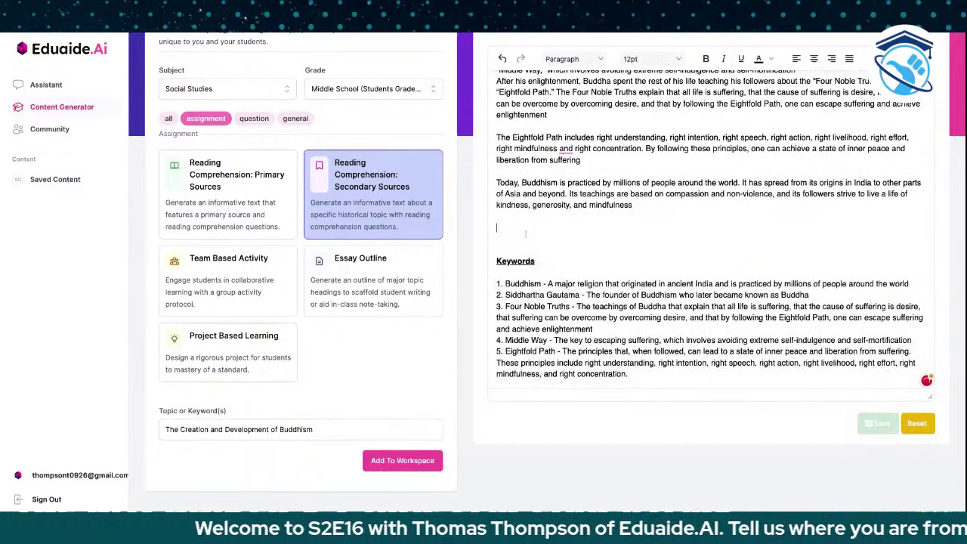
{"action": "key", "text": "BackSpace"}
{"action": "key", "text": "BackSpace"}
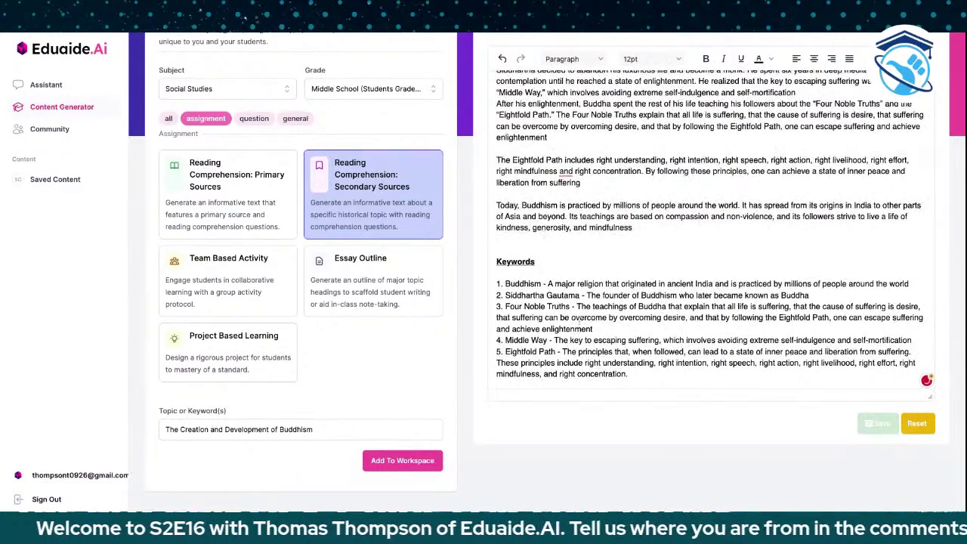
{"action": "key", "text": "ctrl+z"}
{"action": "key", "text": "ctrl+z"}
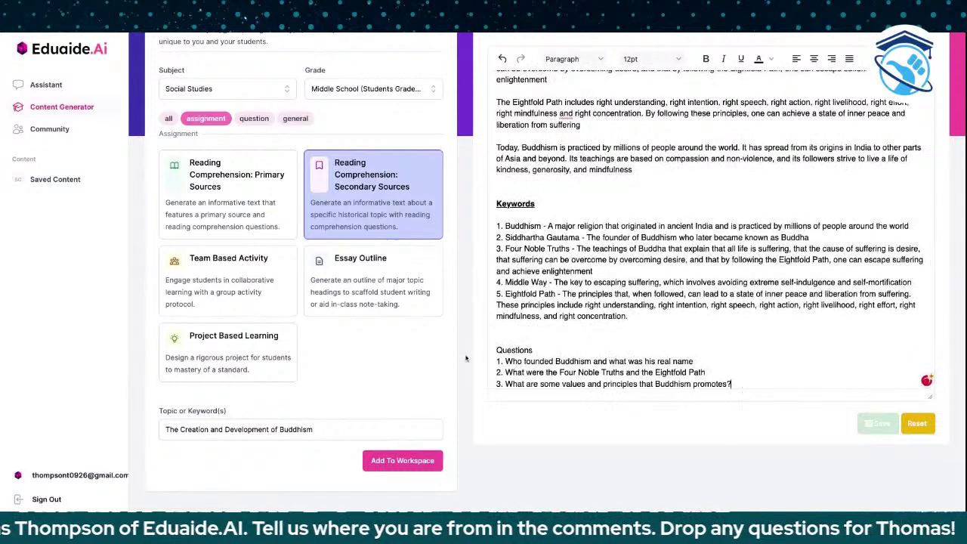
{"action": "left_click", "coordinate": [496, 349]}
{"action": "type", "text": "Short"}
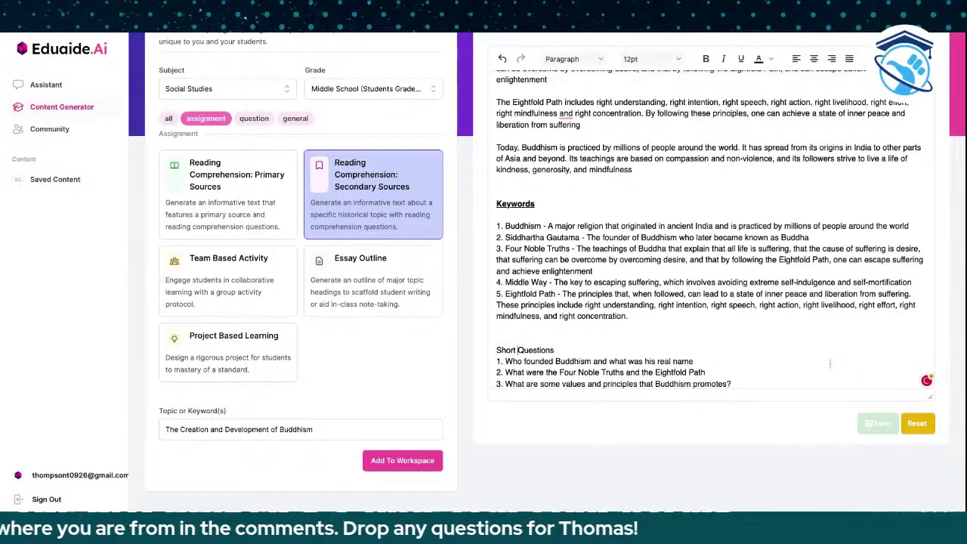
Title the workspace content "The creation and Development of Buddhism - Gen Ed Copy" and save it
{"action": "scroll", "coordinate": [593, 295], "scroll_direction": "up", "scroll_amount": 10}
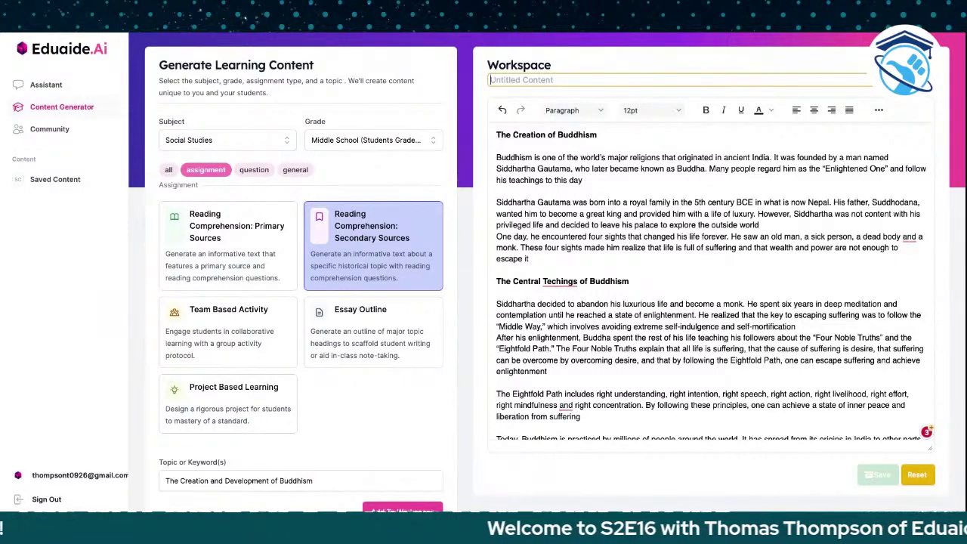
{"action": "type", "text": "The"}
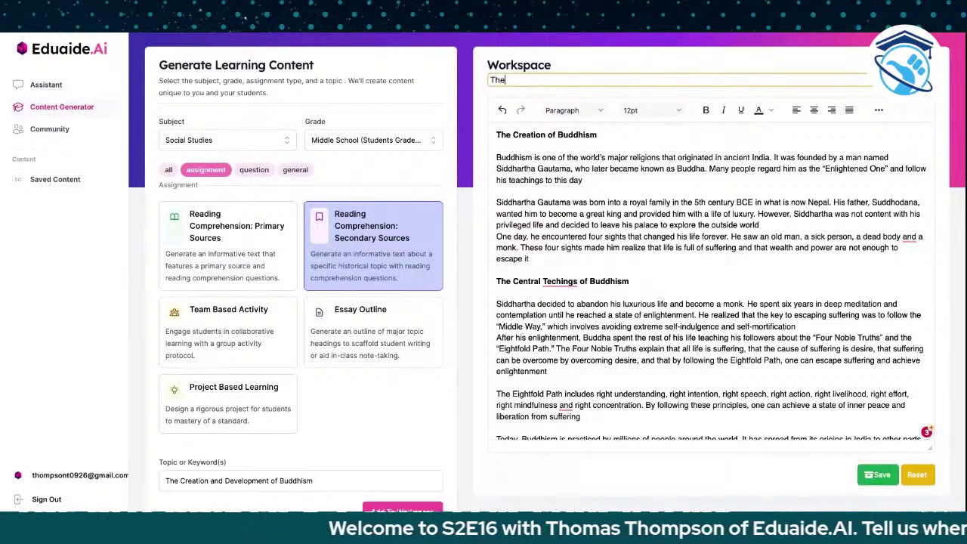
{"action": "type", "text": " creation and"}
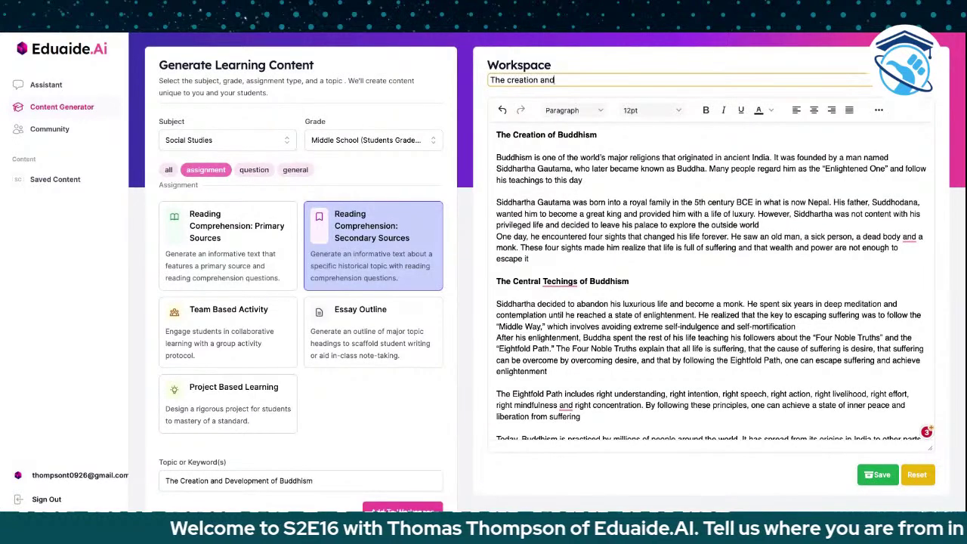
{"action": "type", "text": " Developme"}
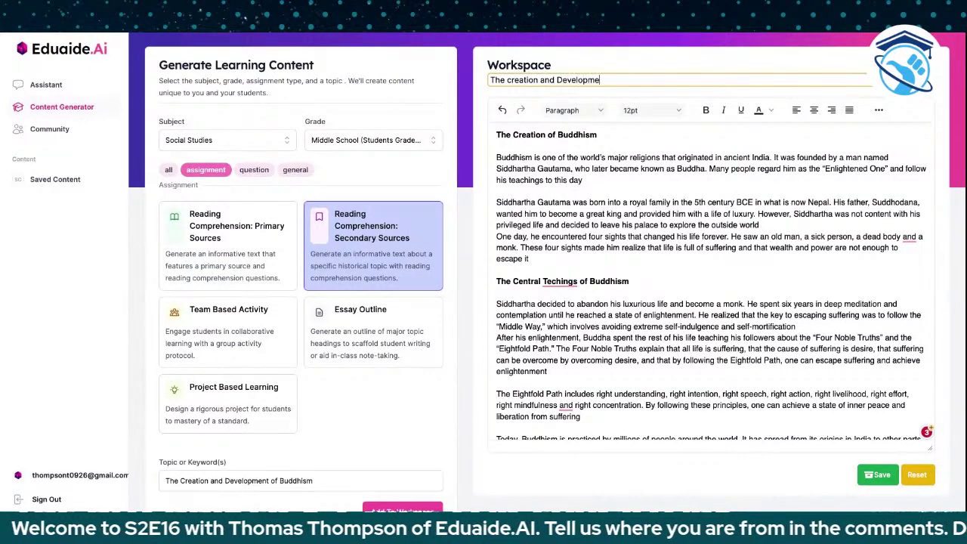
{"action": "type", "text": "nt of Buddhi"}
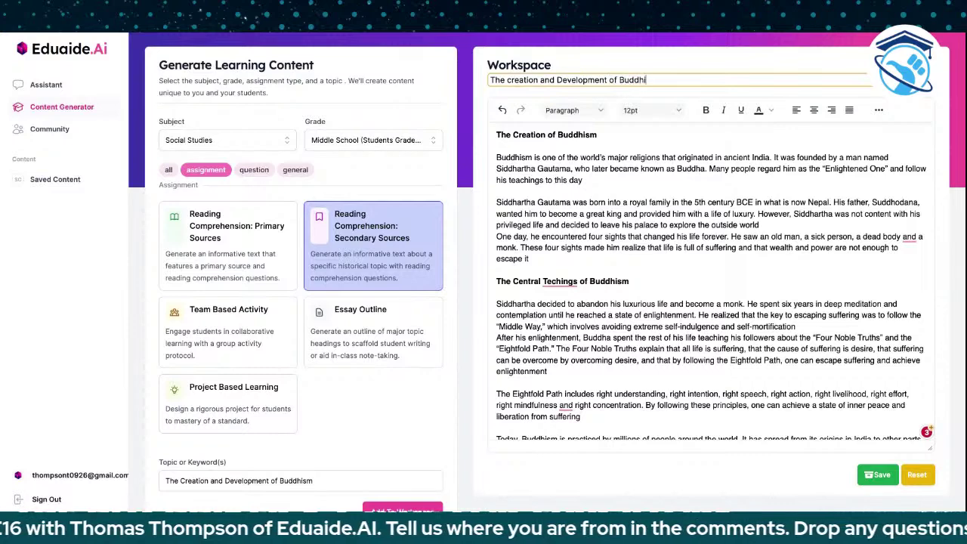
{"action": "type", "text": "sm - Ge"}
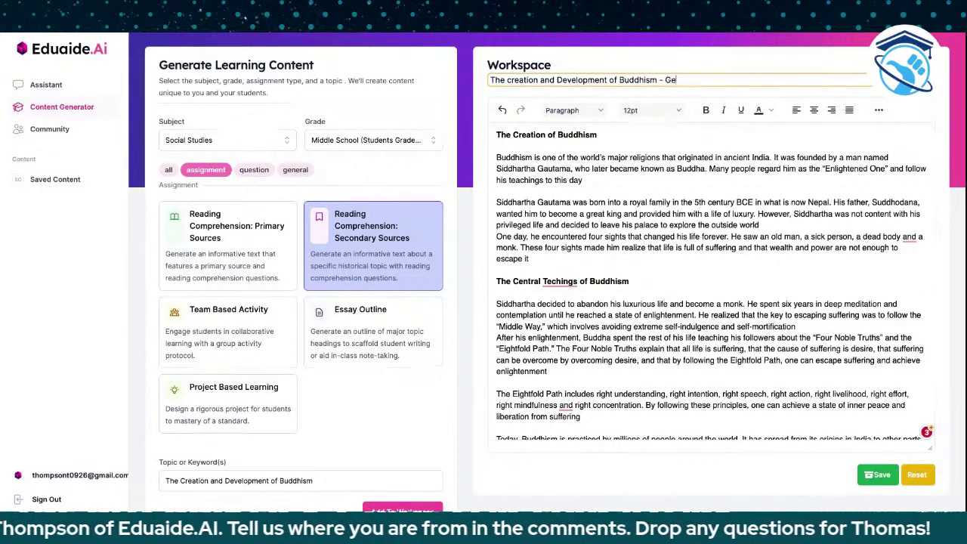
{"action": "type", "text": "n Ed Copy"}
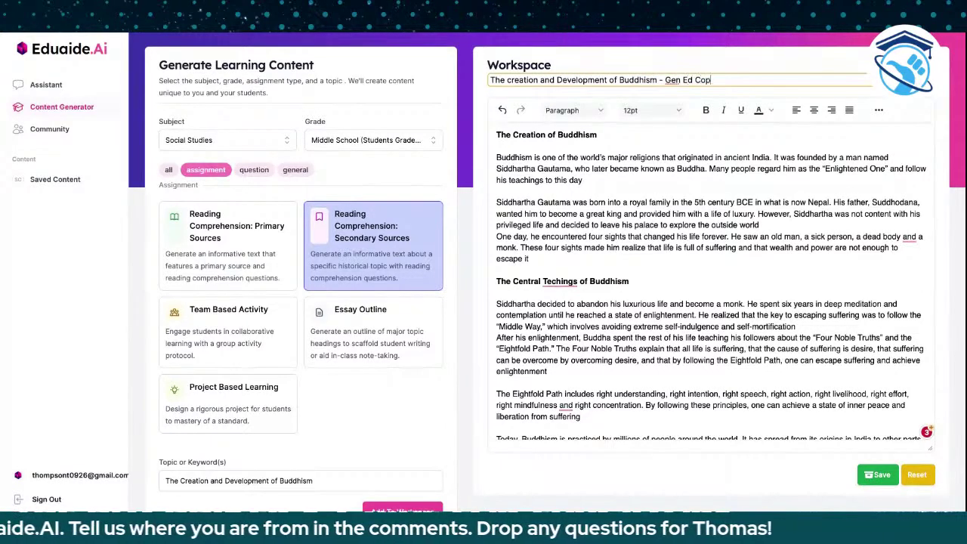
{"action": "left_click", "coordinate": [878, 475]}
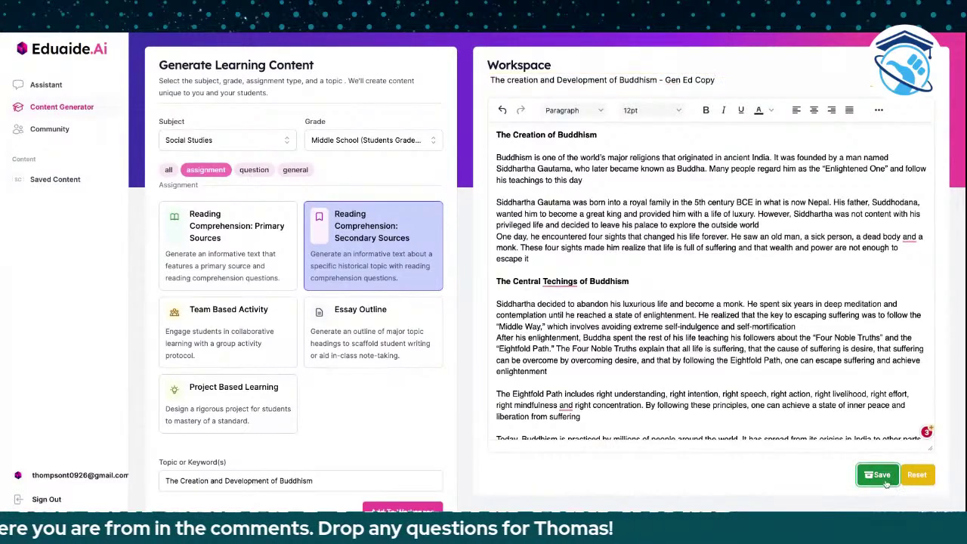
Review the saved document's reading passage, keyword list and short questions from beginning to end
{"action": "scroll", "coordinate": [651, 376], "scroll_direction": "down", "scroll_amount": 2}
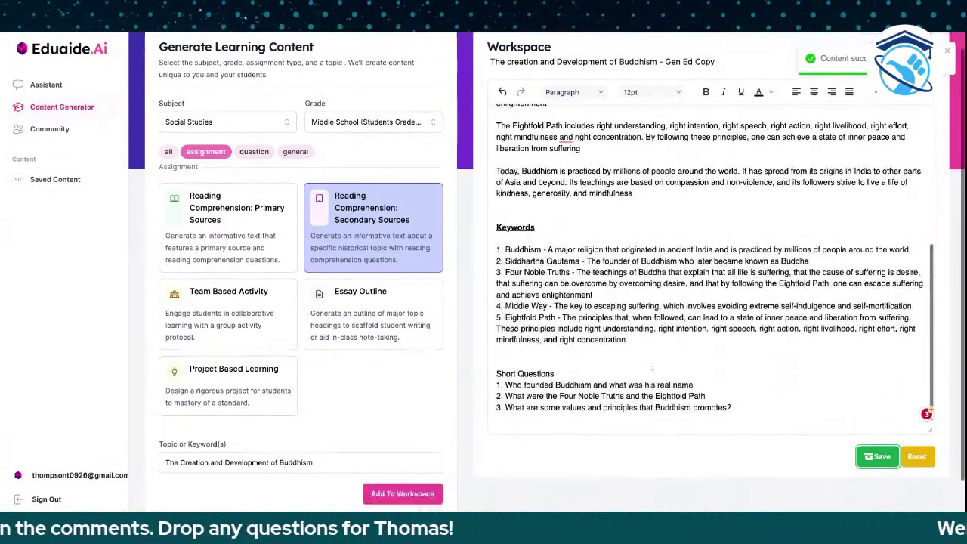
{"action": "scroll", "coordinate": [652, 377], "scroll_direction": "down", "scroll_amount": 2}
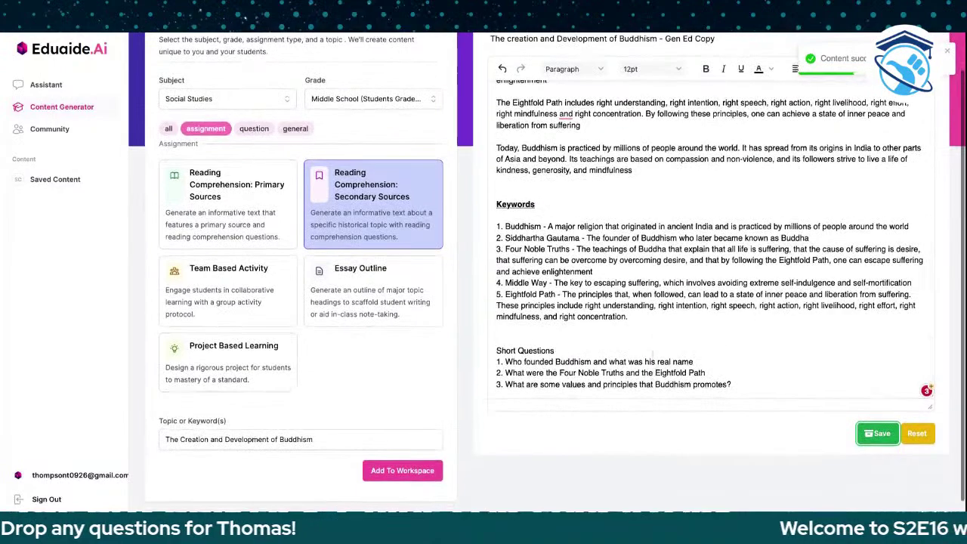
{"action": "scroll", "coordinate": [646, 369], "scroll_direction": "up", "scroll_amount": 6}
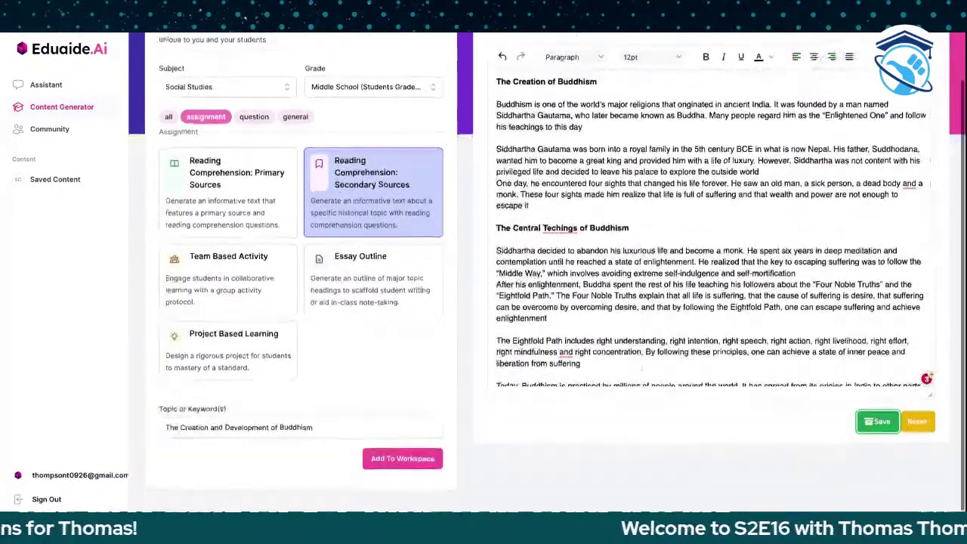
{"action": "scroll", "coordinate": [644, 367], "scroll_direction": "down", "scroll_amount": 3}
{"action": "scroll", "coordinate": [648, 436], "scroll_direction": "up", "scroll_amount": 1}
{"action": "scroll", "coordinate": [648, 436], "scroll_direction": "up", "scroll_amount": 1}
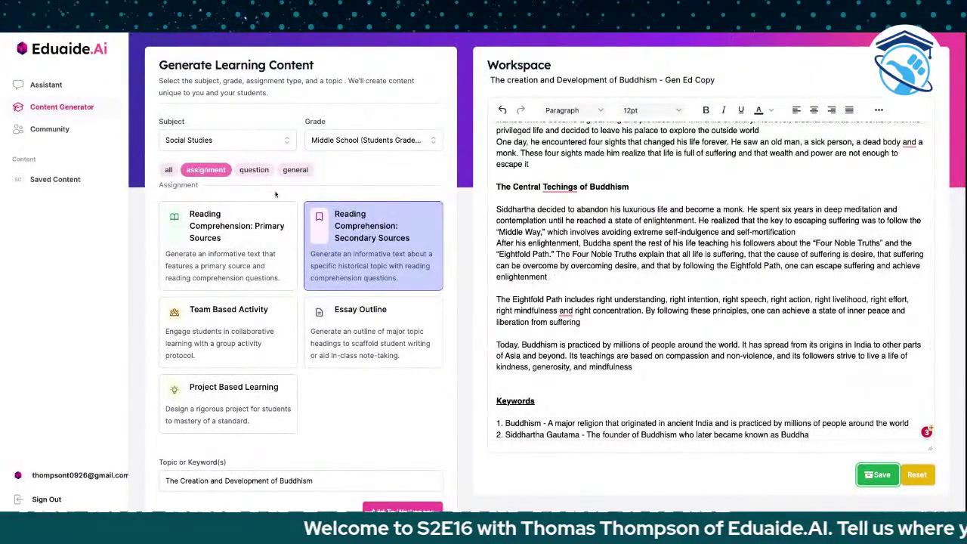
{"action": "scroll", "coordinate": [639, 366], "scroll_direction": "down", "scroll_amount": 3}
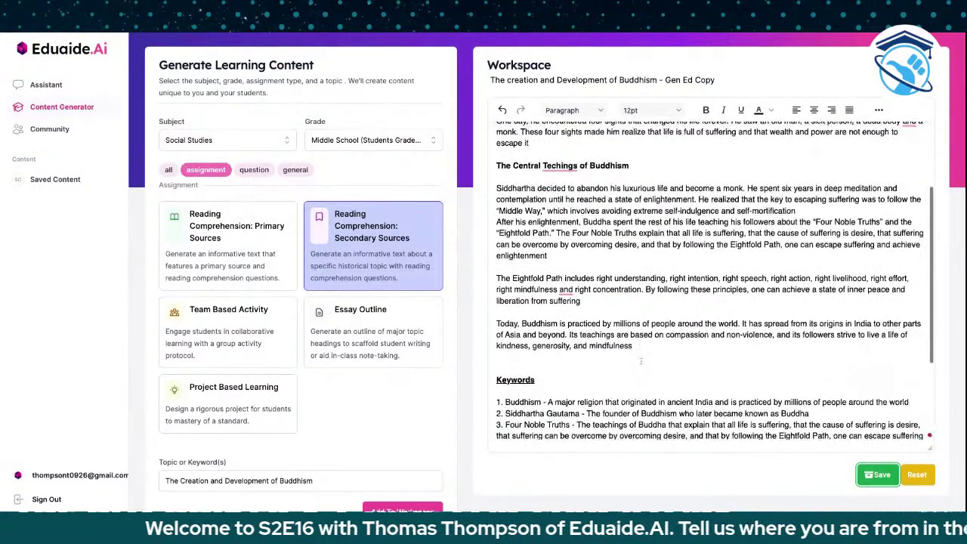
{"action": "scroll", "coordinate": [634, 340], "scroll_direction": "down", "scroll_amount": 3}
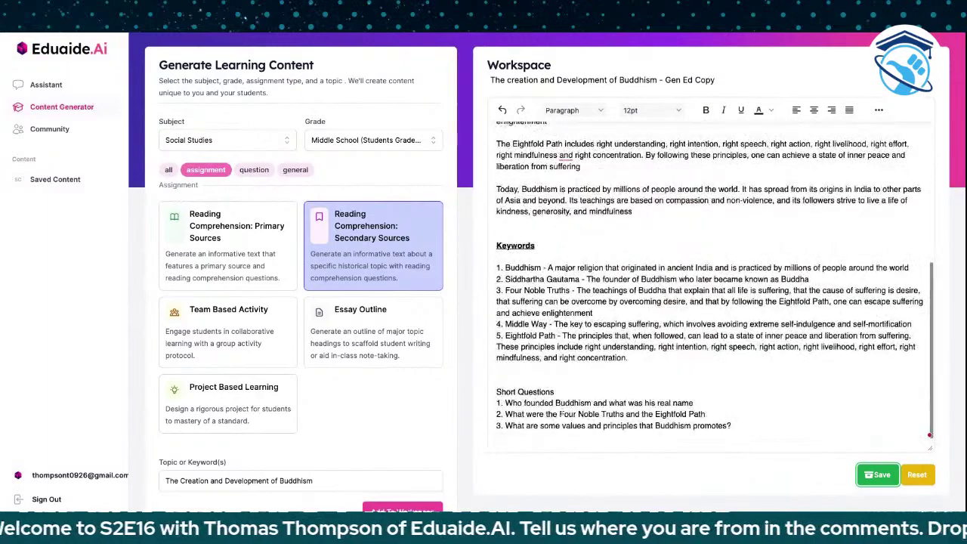
Correct the misspelled word in the passage's second heading so it reads "The Central Teachings of Buddhism"
{"action": "scroll", "coordinate": [615, 390], "scroll_direction": "up", "scroll_amount": 5}
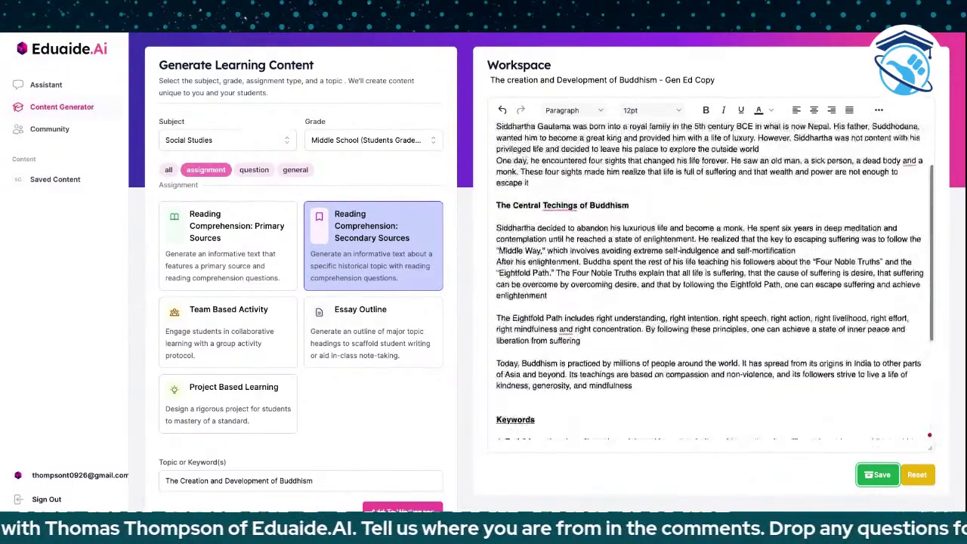
{"action": "right_click", "coordinate": [565, 230]}
{"action": "left_click", "coordinate": [572, 246]}
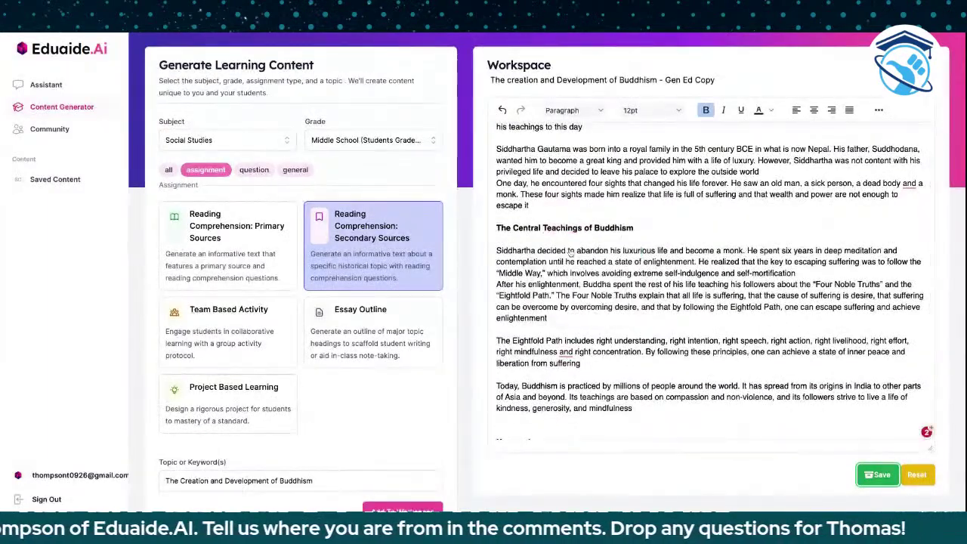
Copy the whole reading passage, without the keywords and questions, into the generator's topic field
{"action": "left_click_drag", "start_coordinate": [641, 409], "coordinate": [528, 121]}
{"action": "key", "text": "ctrl+c"}
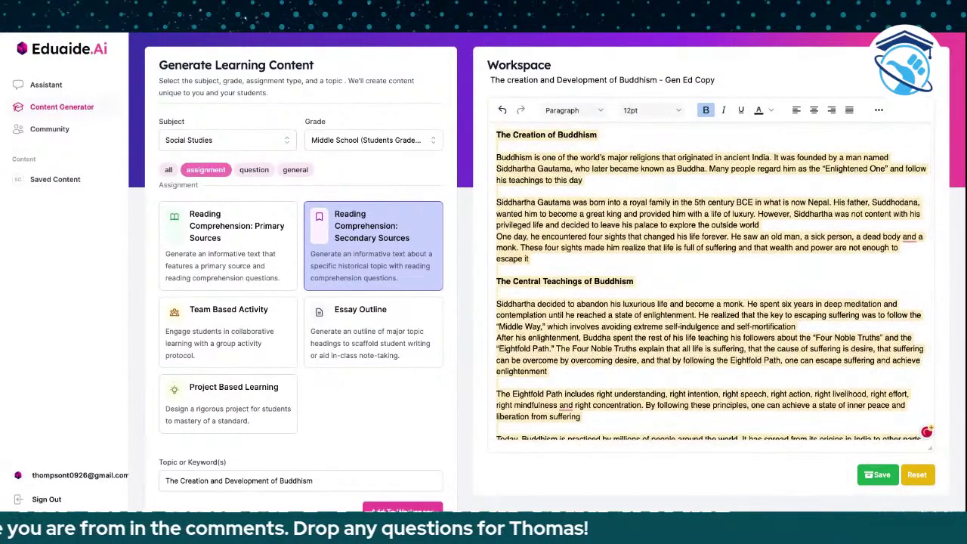
{"action": "scroll", "coordinate": [500, 134], "scroll_direction": "down", "scroll_amount": 5}
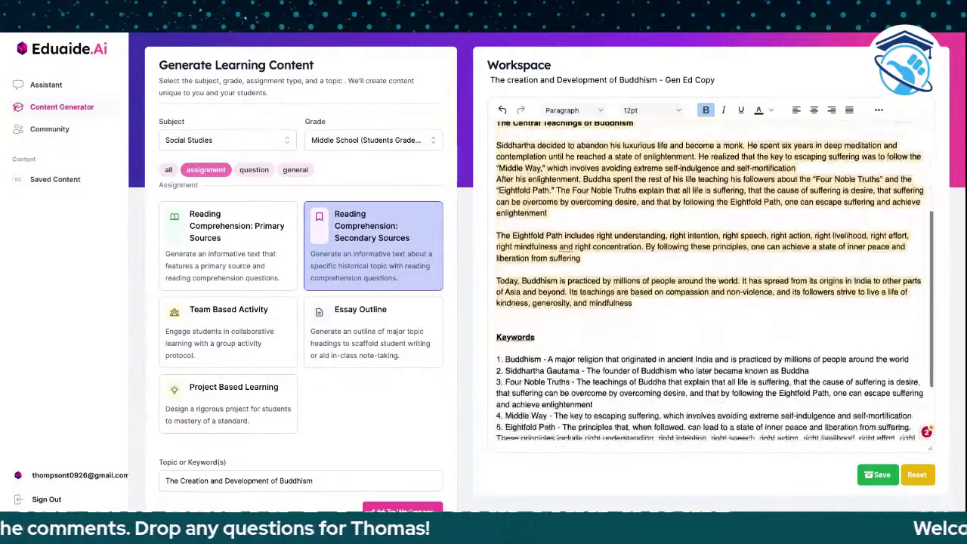
{"action": "scroll", "coordinate": [444, 315], "scroll_direction": "down", "scroll_amount": 1}
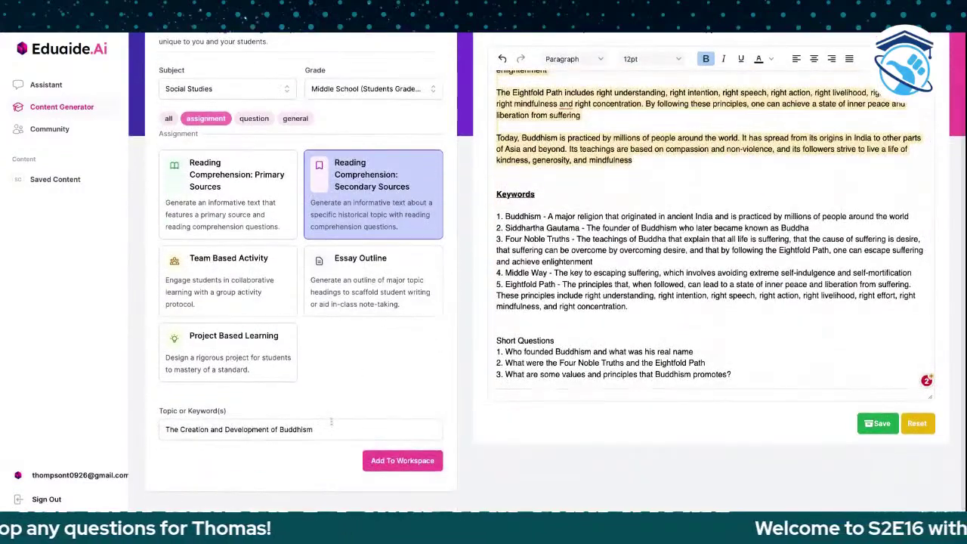
{"action": "left_click", "coordinate": [330, 425]}
{"action": "key", "text": "ctrl+v"}
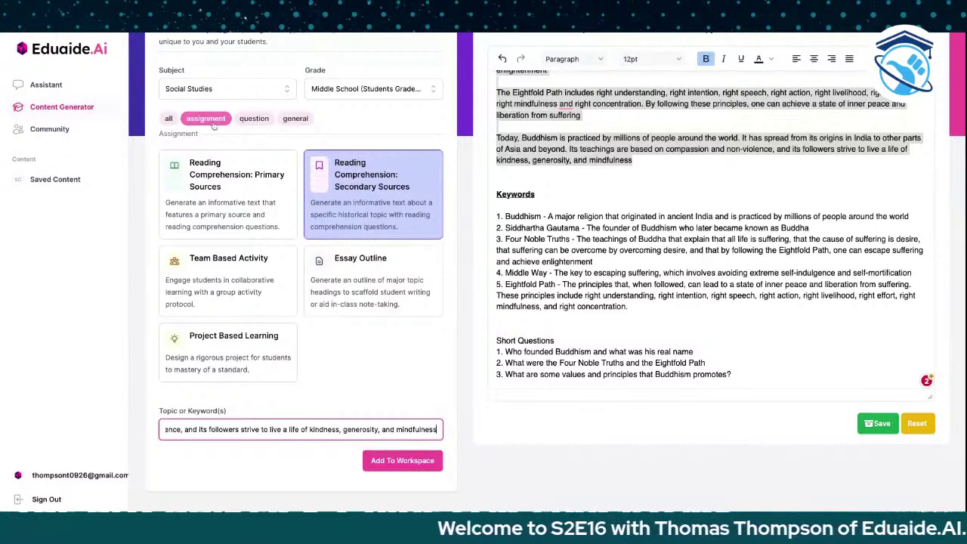
Generate Multiple Choice Questions from the pasted passage into the workspace and review the questions with their answers
{"action": "left_click", "coordinate": [253, 123]}
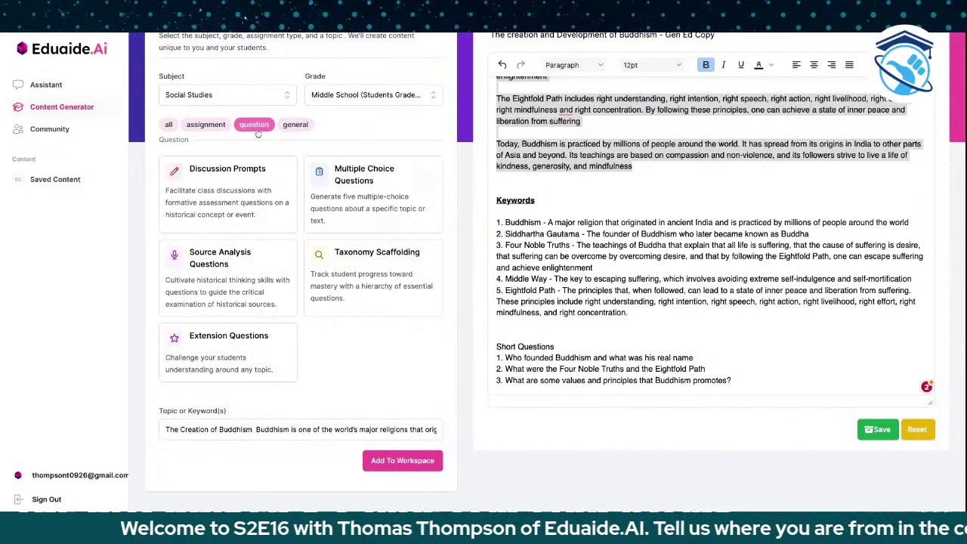
{"action": "left_click", "coordinate": [363, 188]}
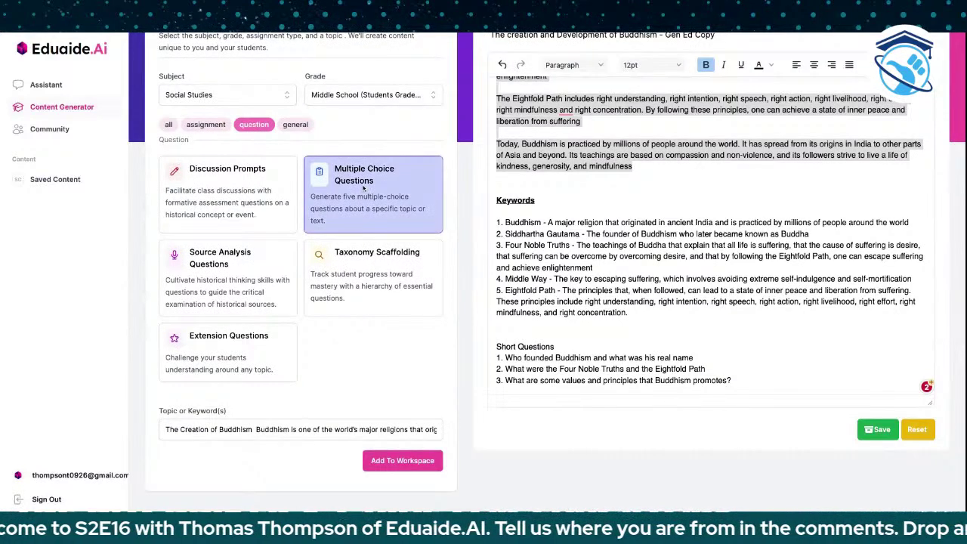
{"action": "left_click", "coordinate": [402, 460]}
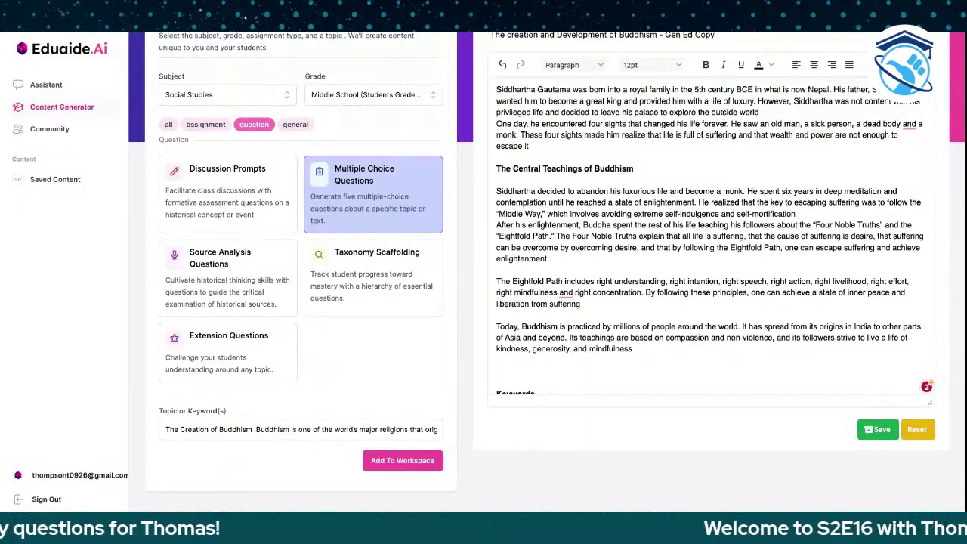
{"action": "scroll", "coordinate": [637, 344], "scroll_direction": "down", "scroll_amount": 5}
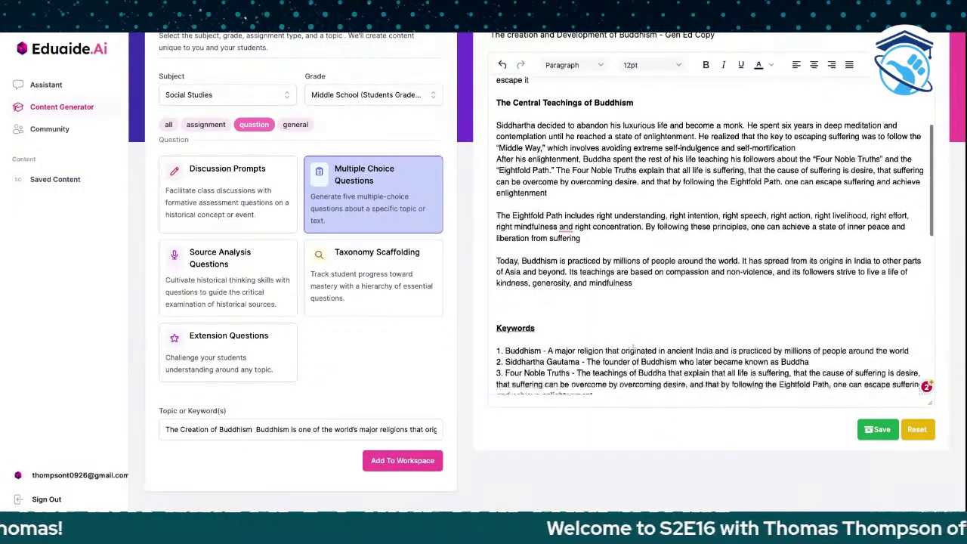
{"action": "scroll", "coordinate": [710, 242], "scroll_direction": "down", "scroll_amount": 7}
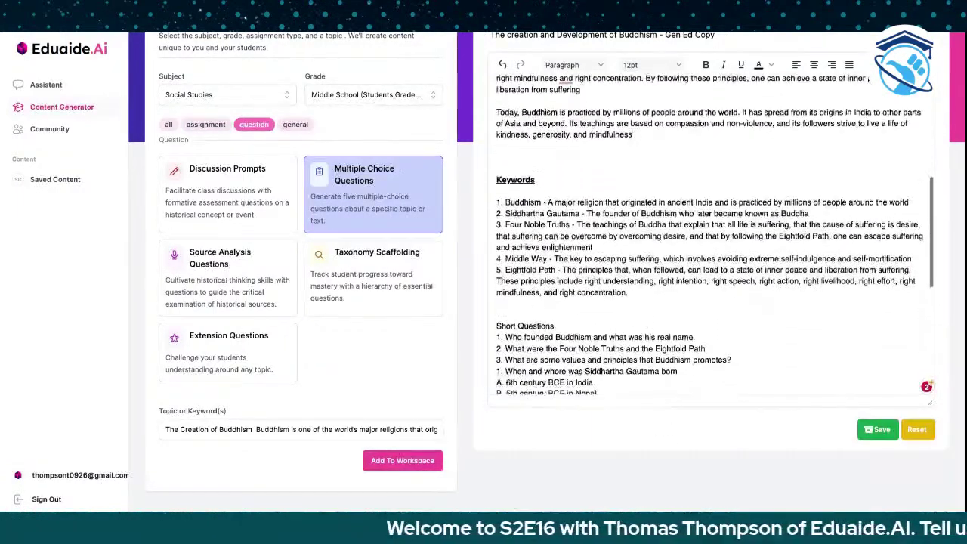
{"action": "scroll", "coordinate": [710, 242], "scroll_direction": "up", "scroll_amount": 15}
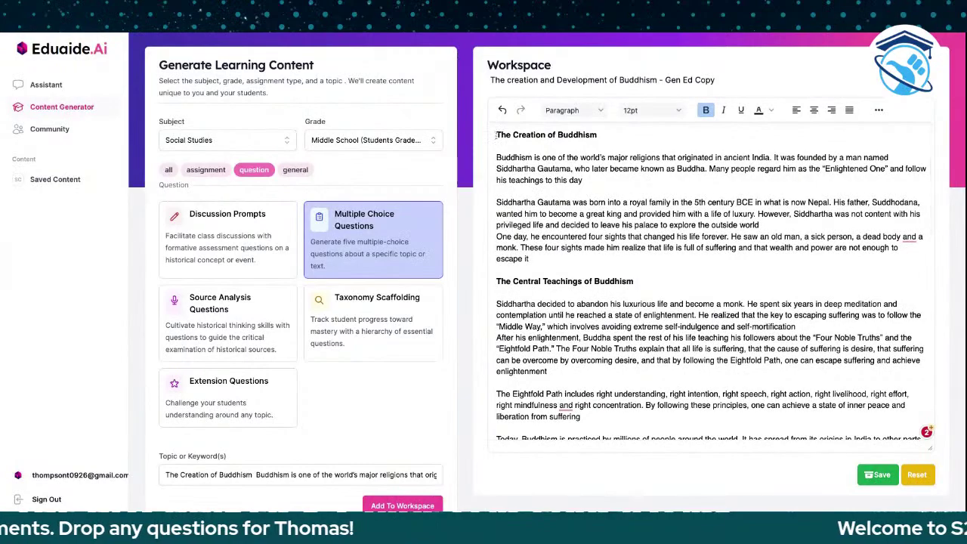
{"action": "scroll", "coordinate": [710, 287], "scroll_direction": "down", "scroll_amount": 5}
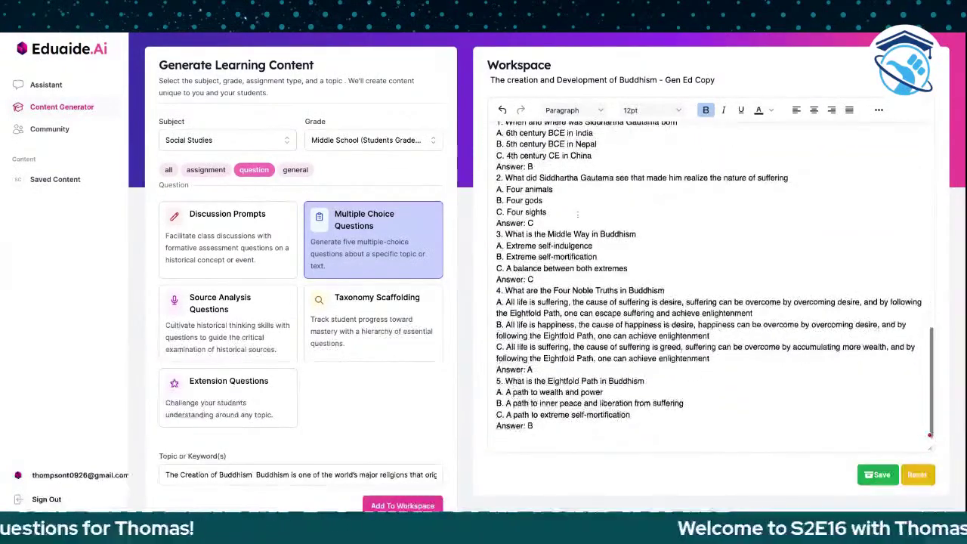
Reset the workspace to clear the passage, keywords and questions
{"action": "scroll", "coordinate": [711, 287], "scroll_direction": "up", "scroll_amount": 10}
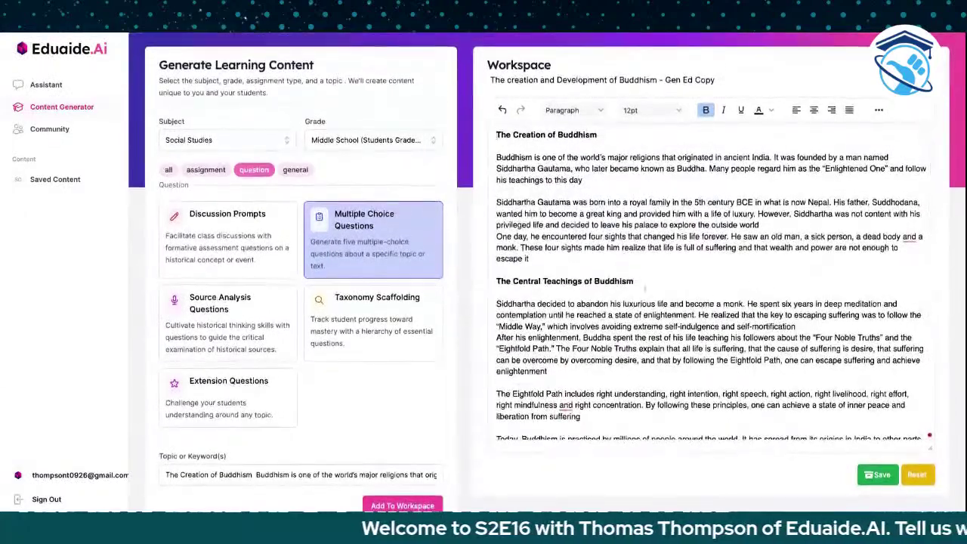
{"action": "left_click", "coordinate": [916, 474]}
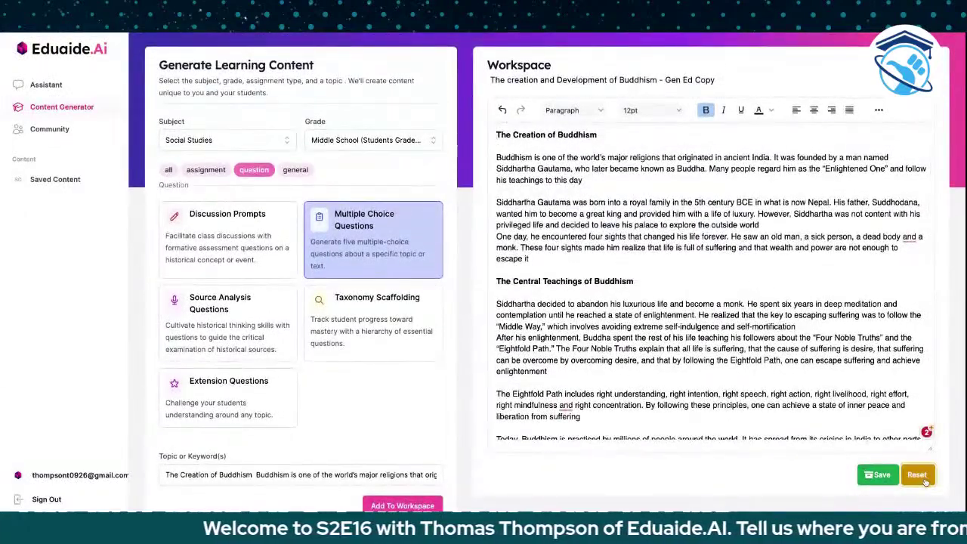
{"action": "left_click", "coordinate": [325, 481]}
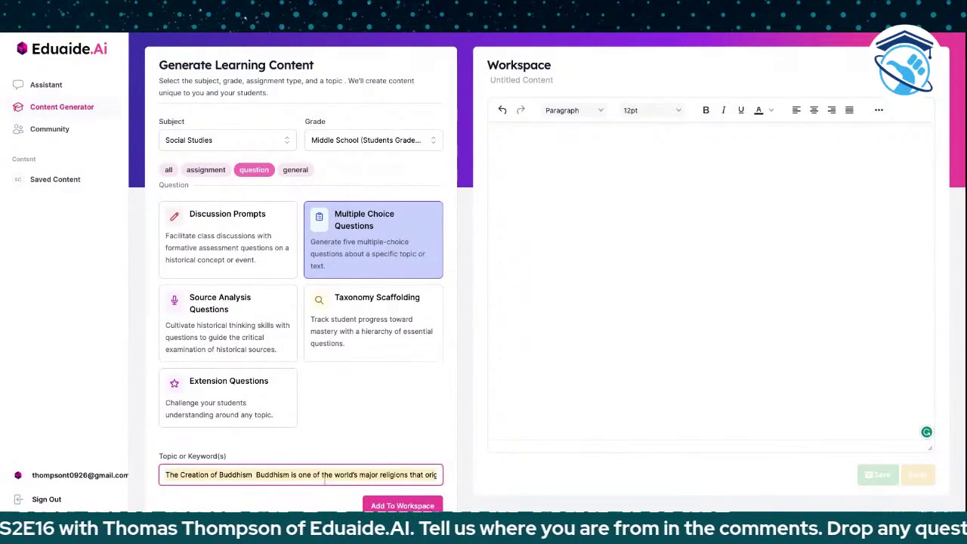
{"action": "left_click", "coordinate": [543, 255]}
{"action": "key", "text": "ctrl+v"}
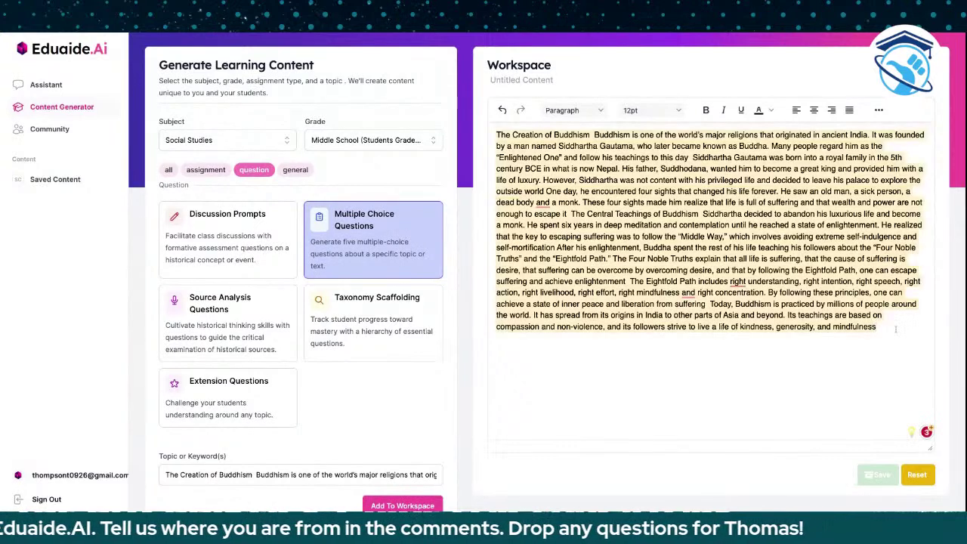
{"action": "key", "text": "ctrl+z"}
{"action": "right_click", "coordinate": [538, 148]}
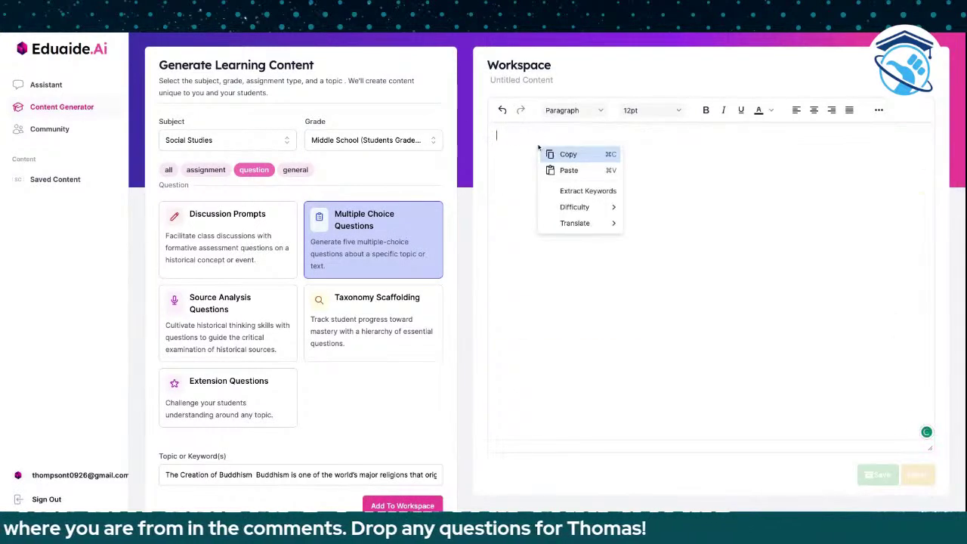
{"action": "left_click", "coordinate": [509, 181]}
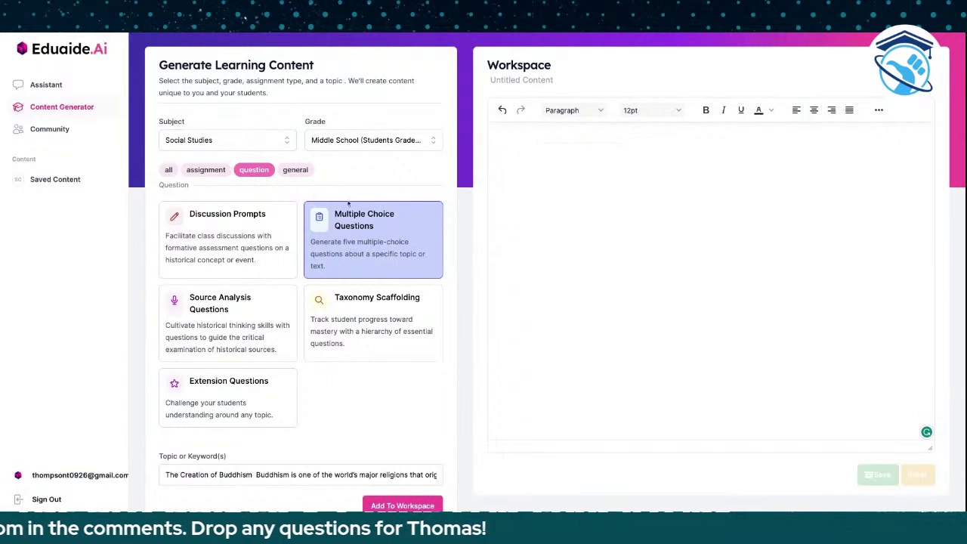
Load the saved content "Origins and Development of Buddhism - Gen Ed Copy" into the workspace
{"action": "left_click", "coordinate": [72, 116]}
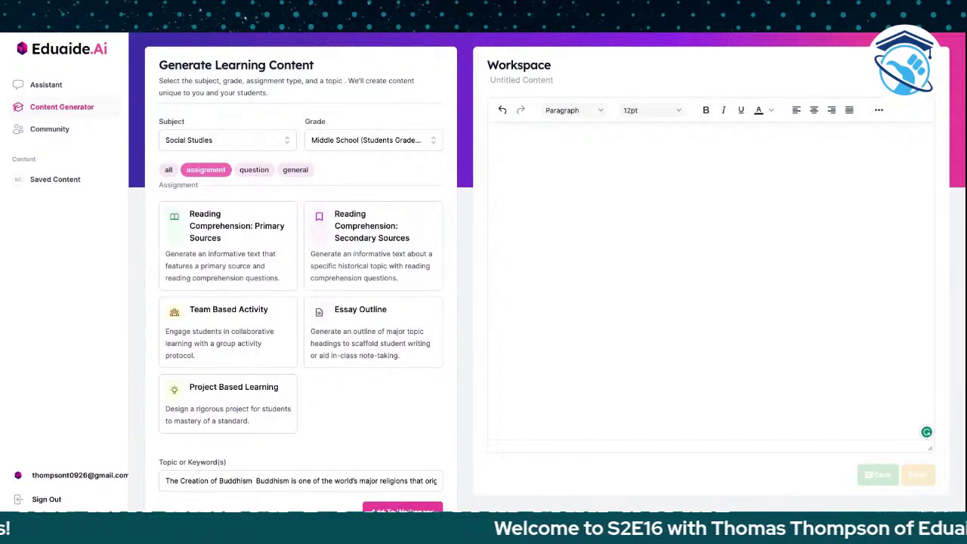
{"action": "left_click", "coordinate": [55, 179]}
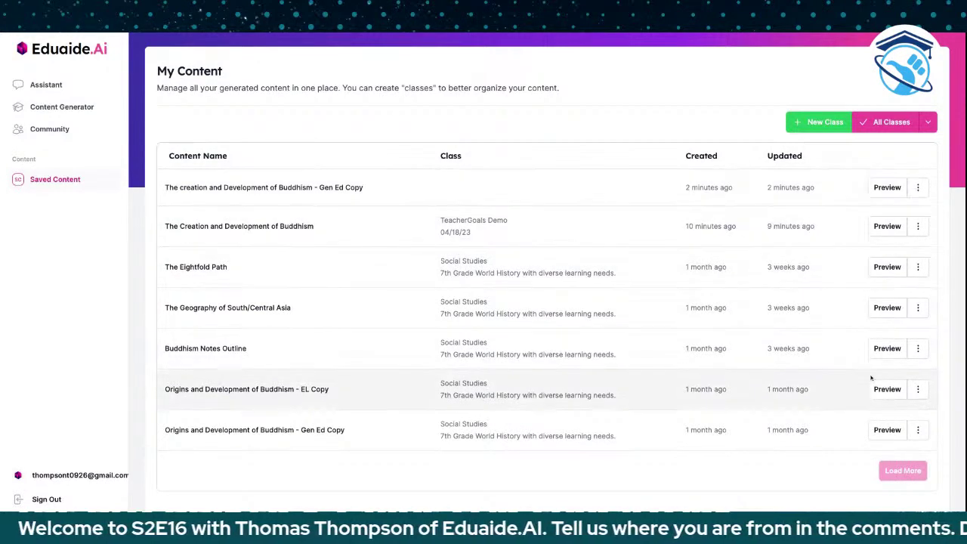
{"action": "left_click", "coordinate": [918, 430]}
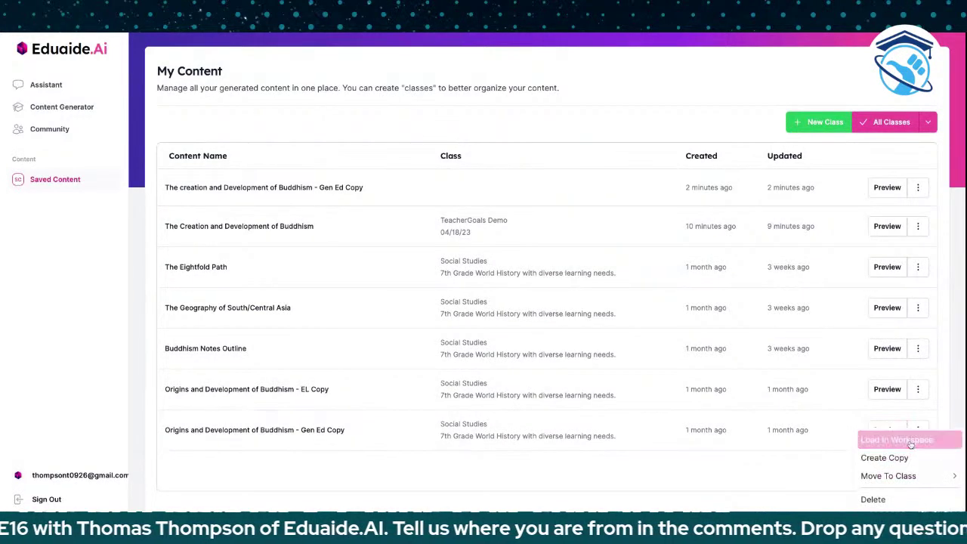
{"action": "left_click", "coordinate": [885, 439]}
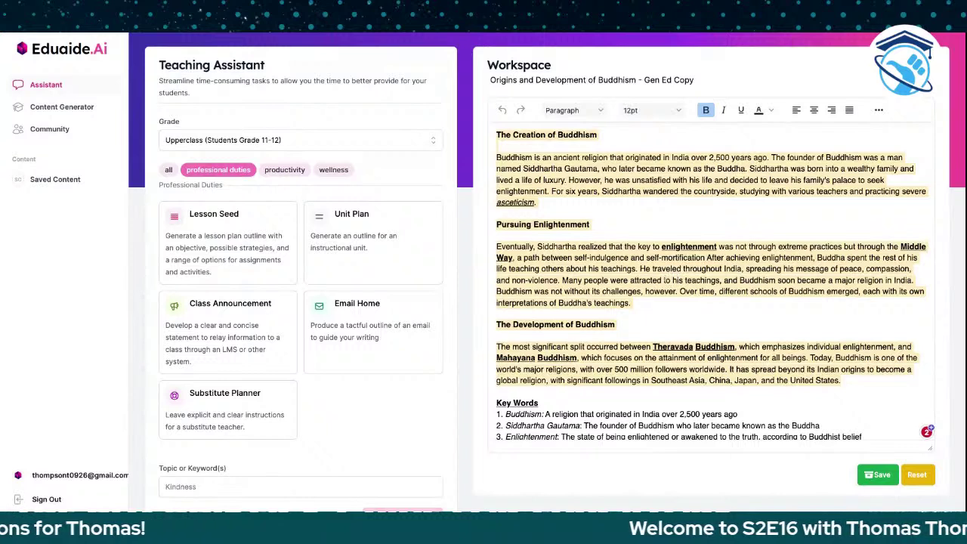
Generate a version of the selected three-section reading passage with increased difficulty
{"action": "right_click", "coordinate": [666, 279]}
{"action": "mouse_move", "coordinate": [697, 343]}
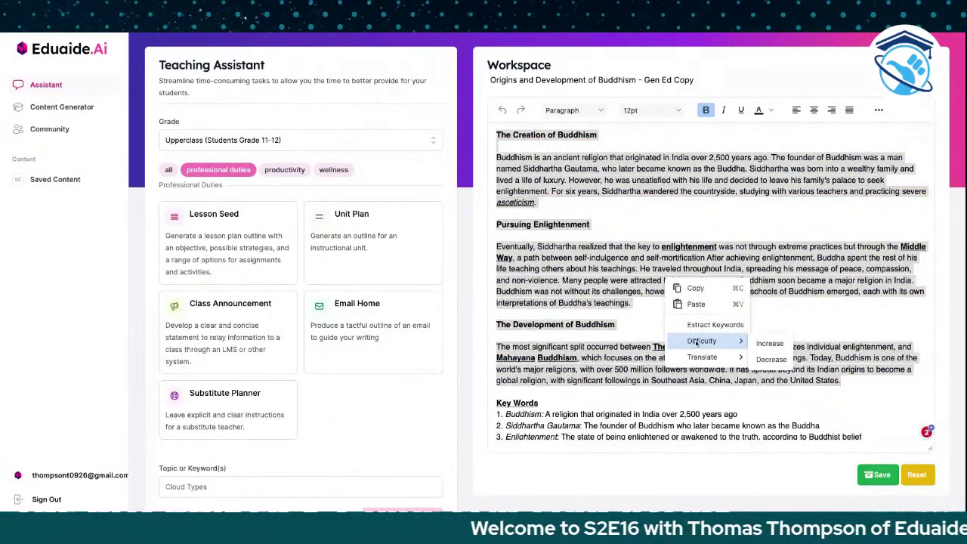
{"action": "left_click", "coordinate": [770, 345]}
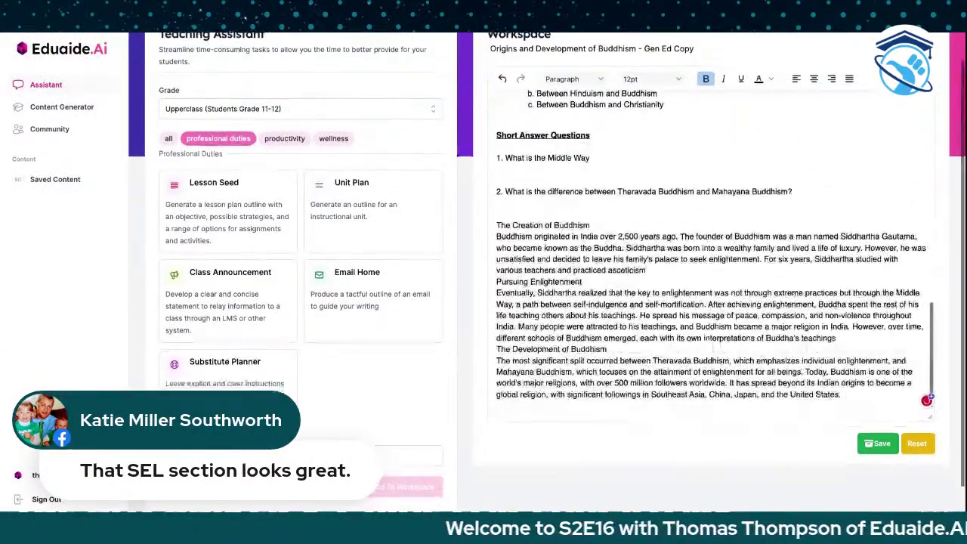
Insert blank lines above "Pursuing Enlightenment" and "The Development of Buddhism" in the rewritten passage and select its full text
{"action": "left_click", "coordinate": [496, 341]}
{"action": "key", "text": "Return"}
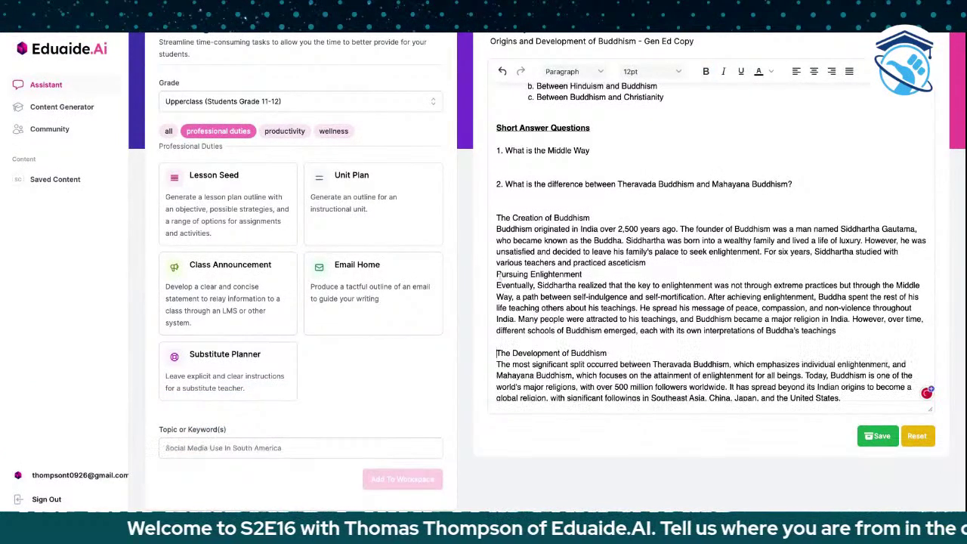
{"action": "left_click", "coordinate": [497, 274]}
{"action": "key", "text": "Return"}
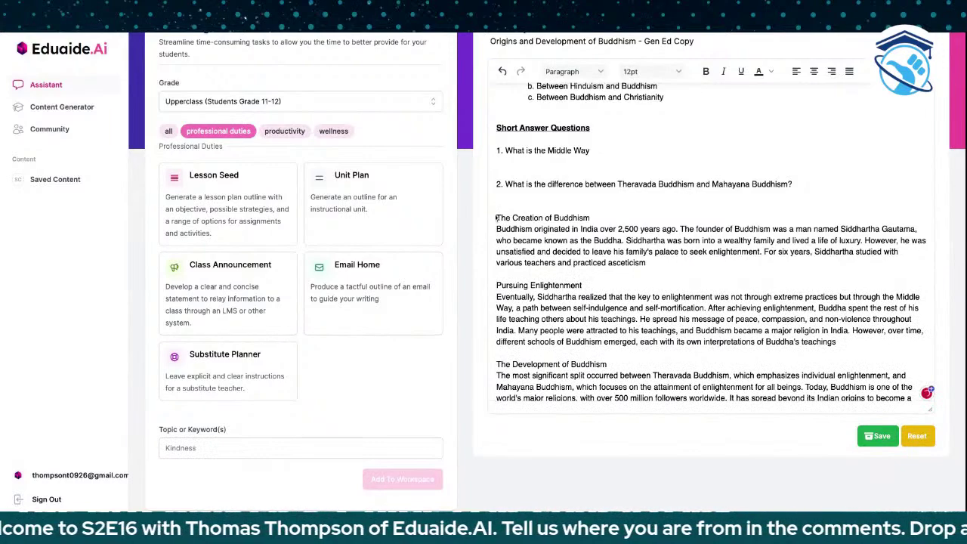
{"action": "scroll", "coordinate": [815, 370], "scroll_direction": "down", "scroll_amount": 1}
{"action": "left_click", "coordinate": [843, 389], "text": "shift"}
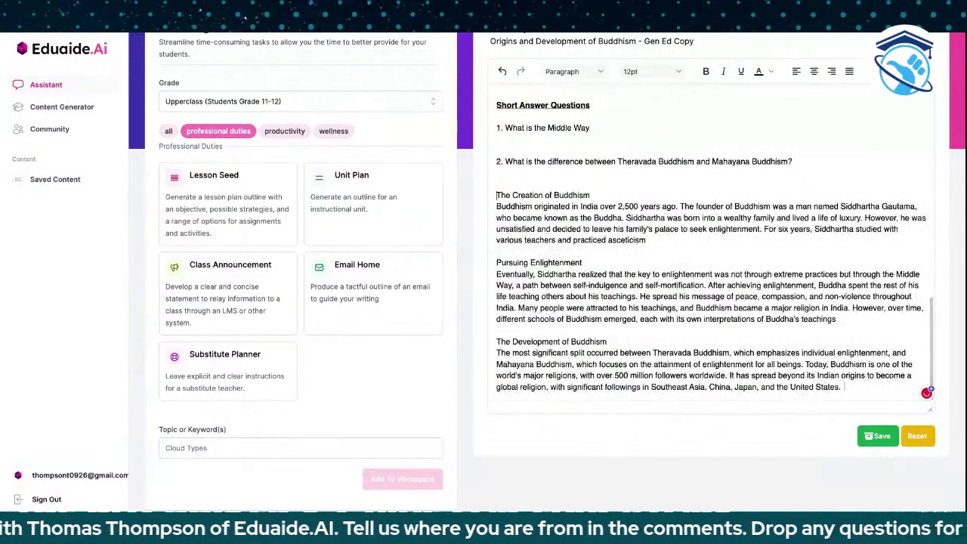
{"action": "scroll", "coordinate": [605, 264], "scroll_direction": "up", "scroll_amount": 1}
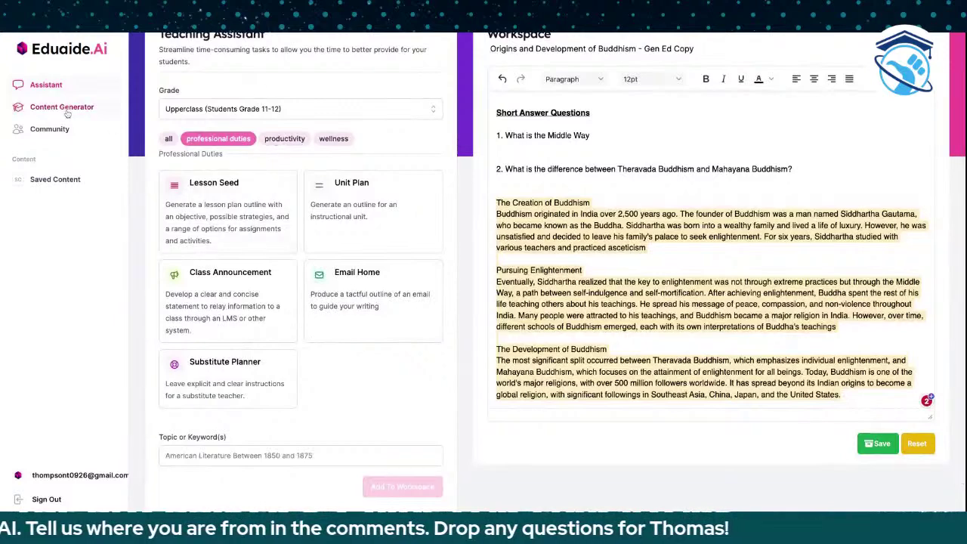
Clear the workspace and reload "Origins and Development of Buddhism - Gen Ed Copy" from the saved content
{"action": "left_click", "coordinate": [925, 451]}
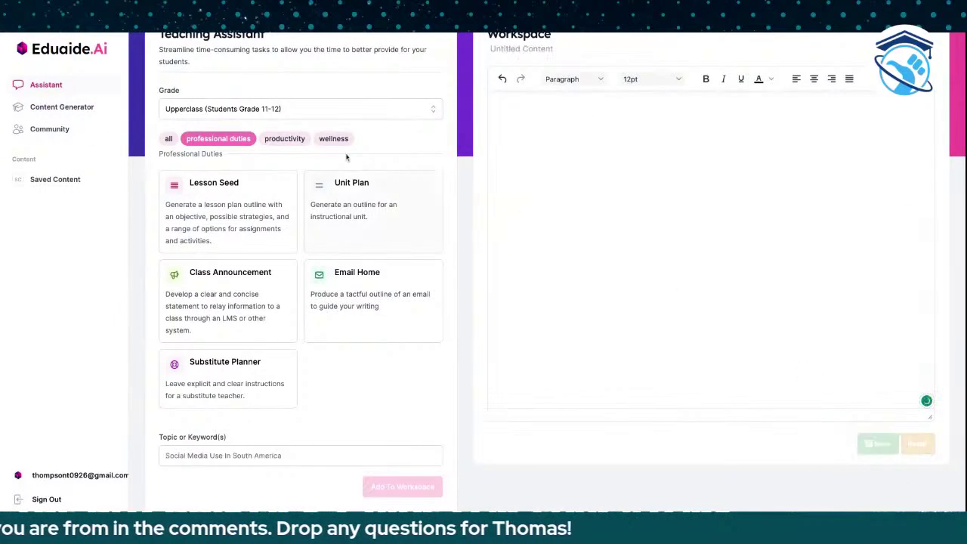
{"action": "left_click", "coordinate": [58, 109]}
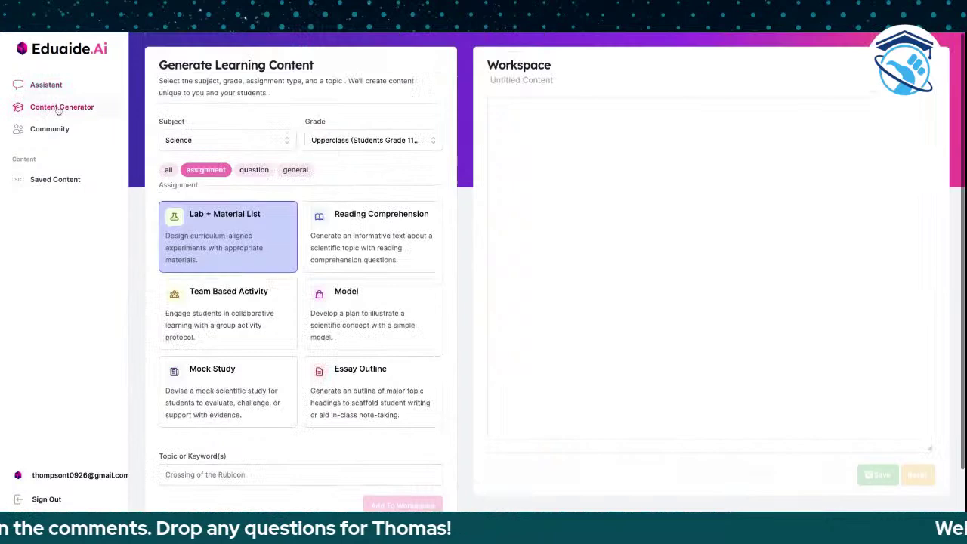
{"action": "left_click", "coordinate": [58, 179]}
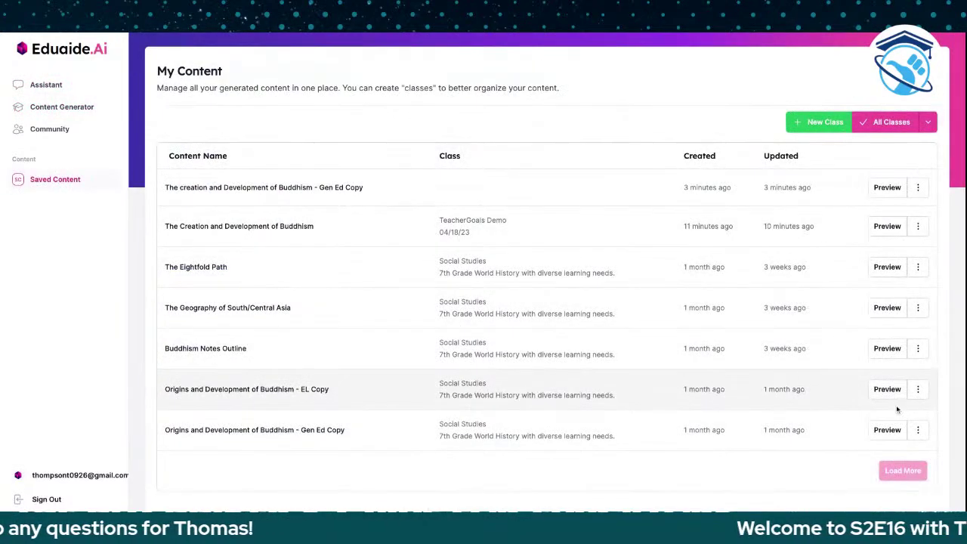
{"action": "left_click", "coordinate": [914, 430]}
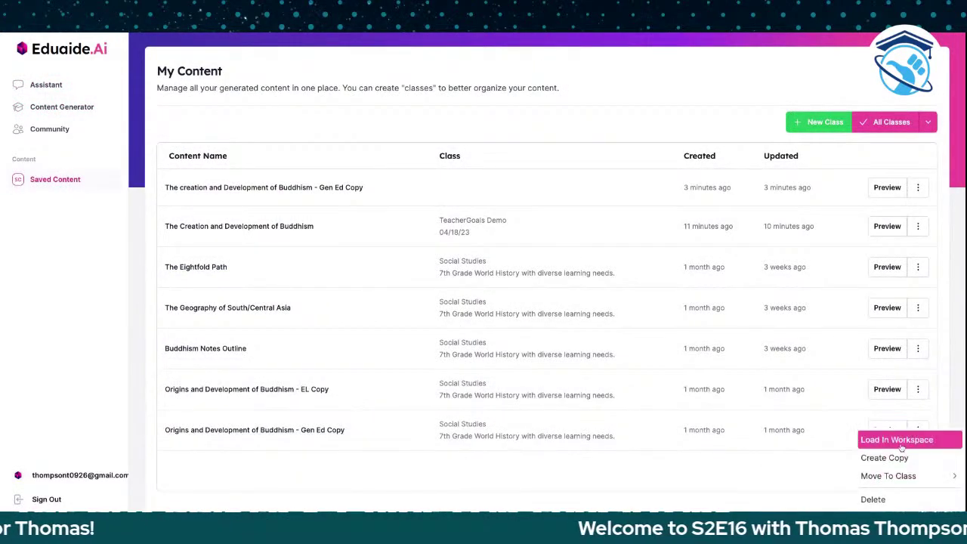
{"action": "left_click", "coordinate": [899, 440]}
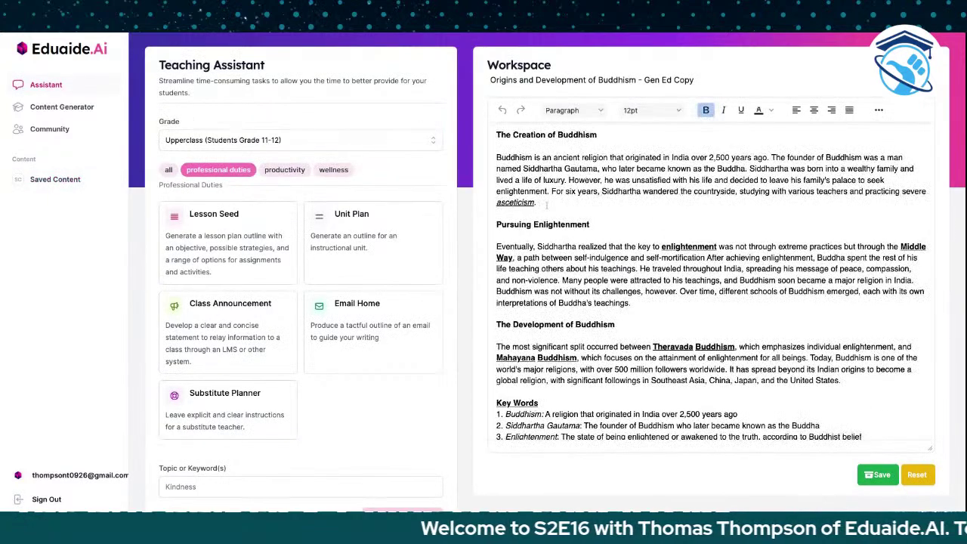
Translate the paragraph under "The Creation of Buddhism" into Spanish and view the translation added at the document's end
{"action": "left_click_drag", "start_coordinate": [547, 204], "coordinate": [489, 160]}
{"action": "right_click", "coordinate": [564, 170]}
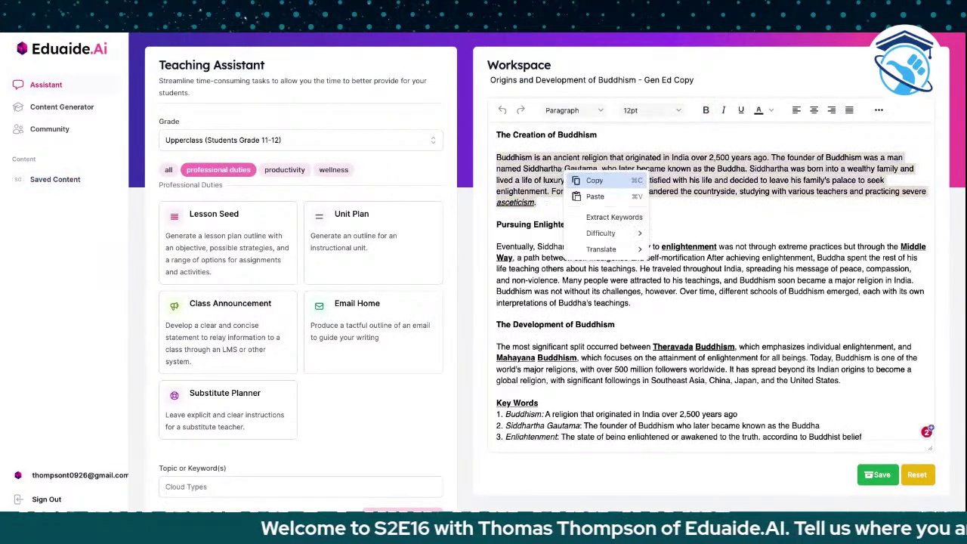
{"action": "mouse_move", "coordinate": [605, 250]}
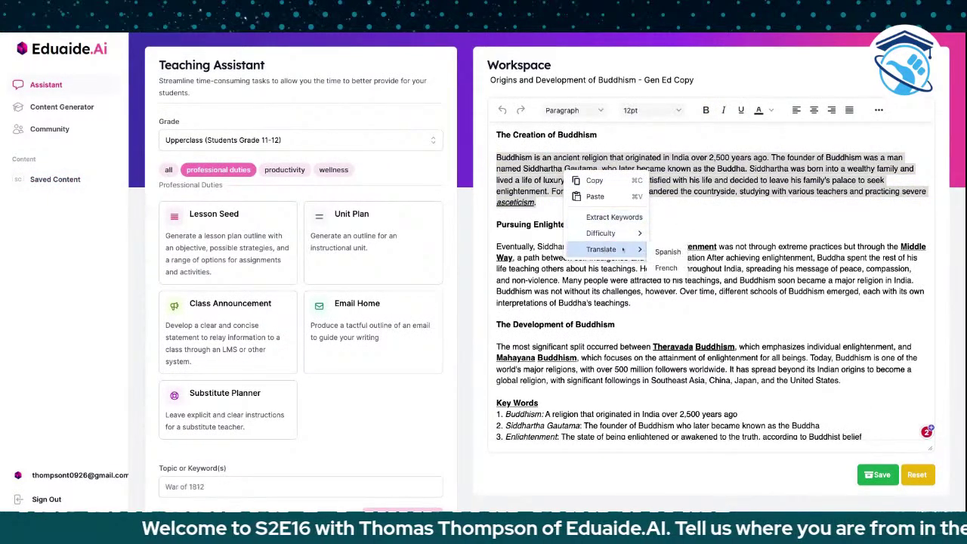
{"action": "left_click", "coordinate": [667, 252]}
{"action": "scroll", "coordinate": [639, 347], "scroll_direction": "down", "scroll_amount": 2}
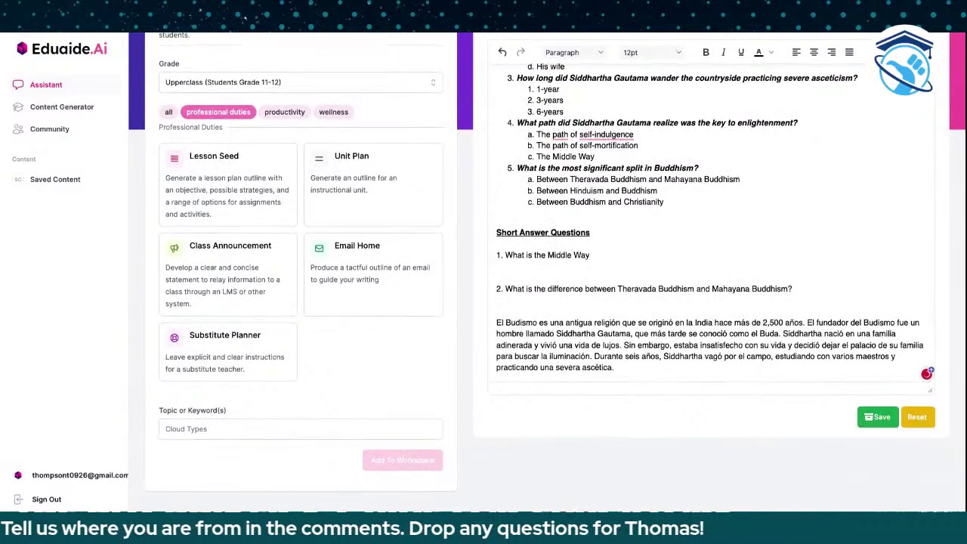
Create a copy of the saved content "Origins and Development of Buddhism - Gen Ed Copy"
{"action": "left_click", "coordinate": [50, 183]}
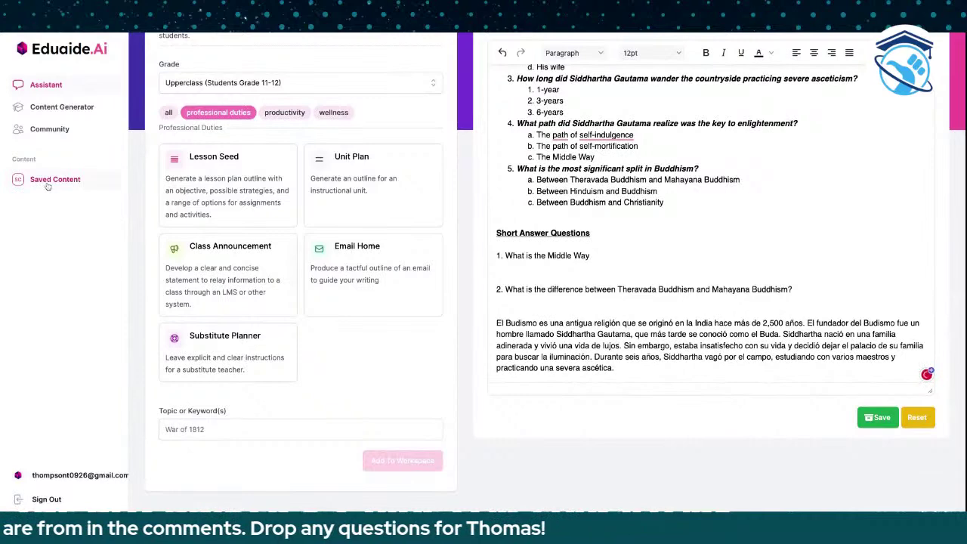
{"action": "left_click", "coordinate": [918, 430]}
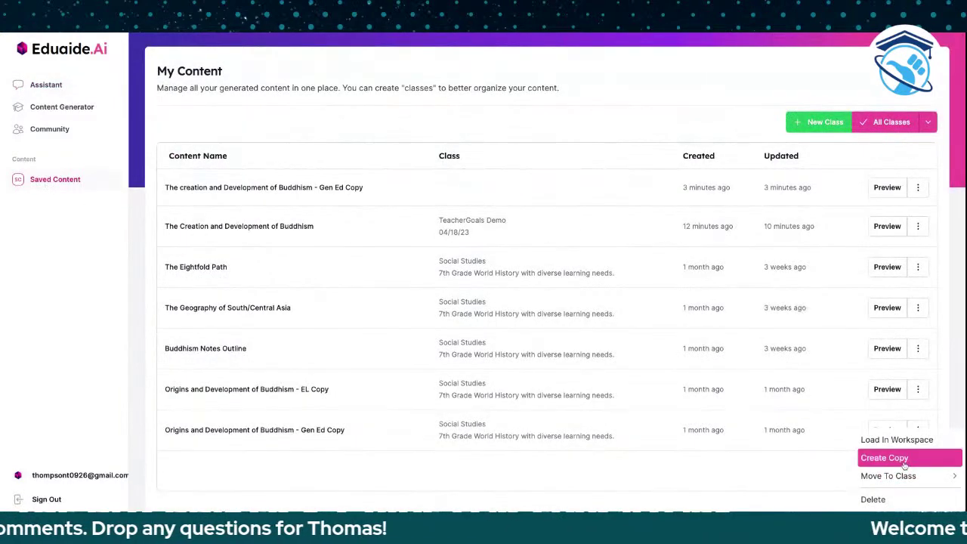
{"action": "mouse_move", "coordinate": [907, 478]}
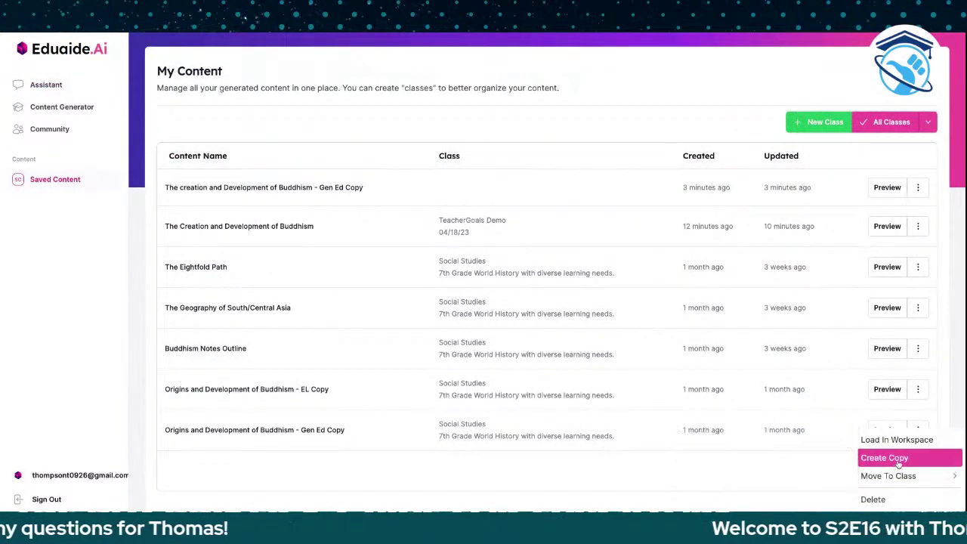
{"action": "left_click", "coordinate": [898, 459]}
{"action": "scroll", "coordinate": [372, 176], "scroll_direction": "down", "scroll_amount": 1}
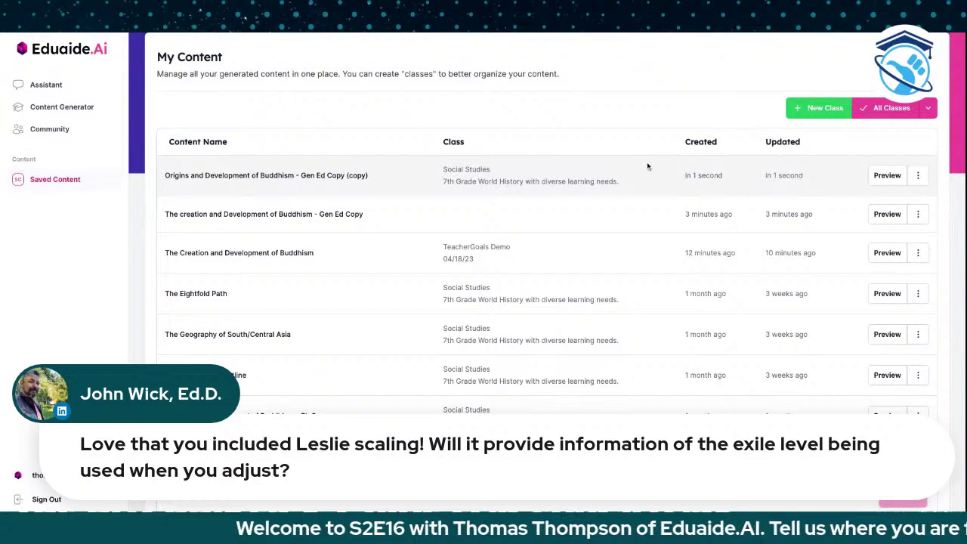
{"action": "scroll", "coordinate": [637, 178], "scroll_direction": "down", "scroll_amount": 1}
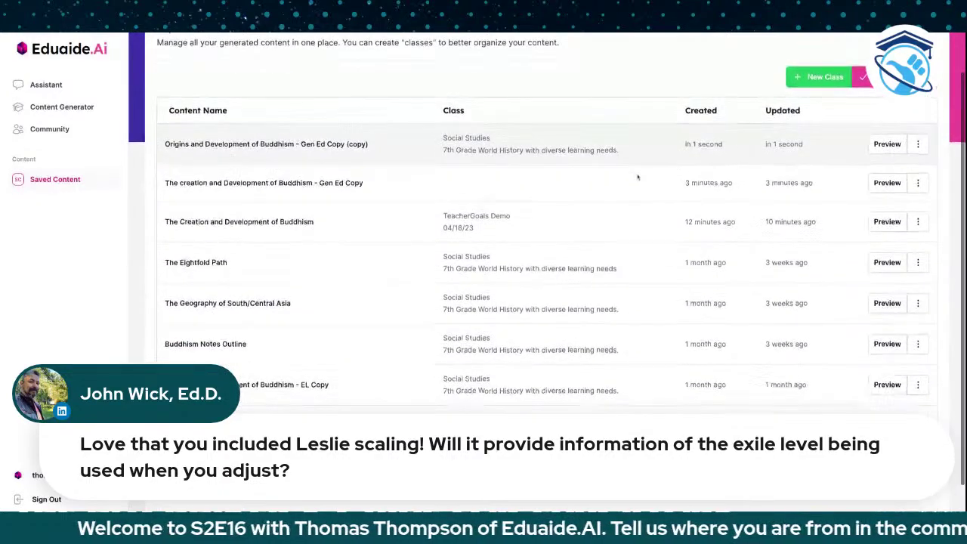
{"action": "scroll", "coordinate": [637, 179], "scroll_direction": "up", "scroll_amount": 1}
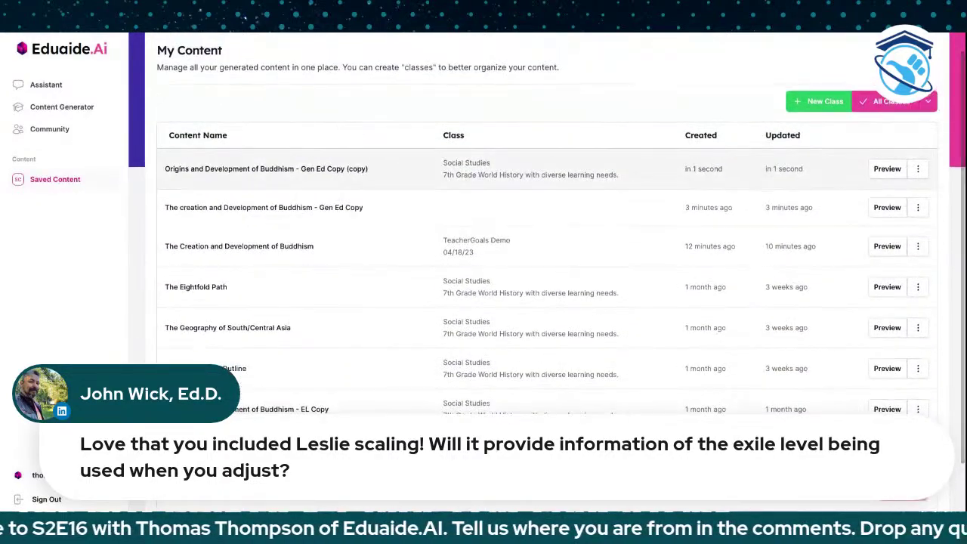
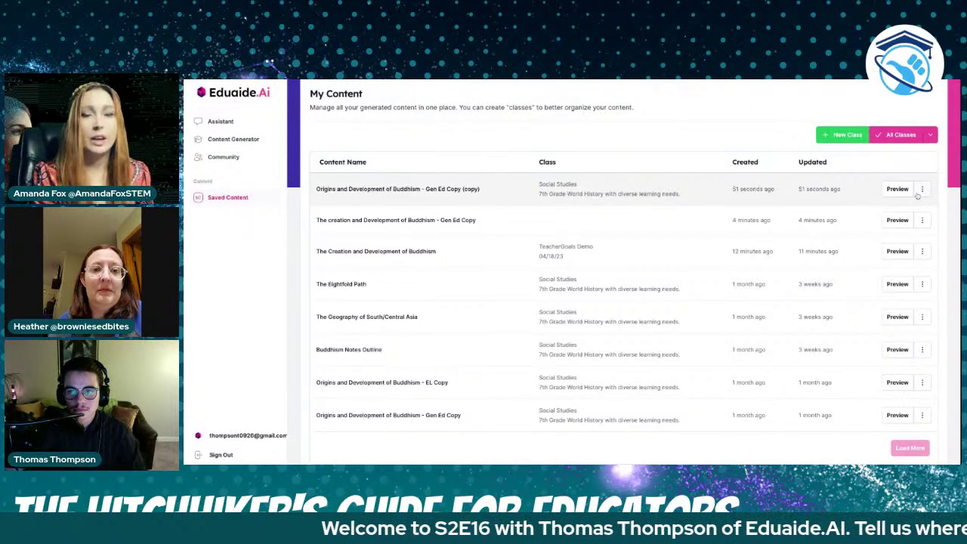
Look over the Teaching Assistant's wellness activities and return to the list of saved content
{"action": "left_click", "coordinate": [232, 140]}
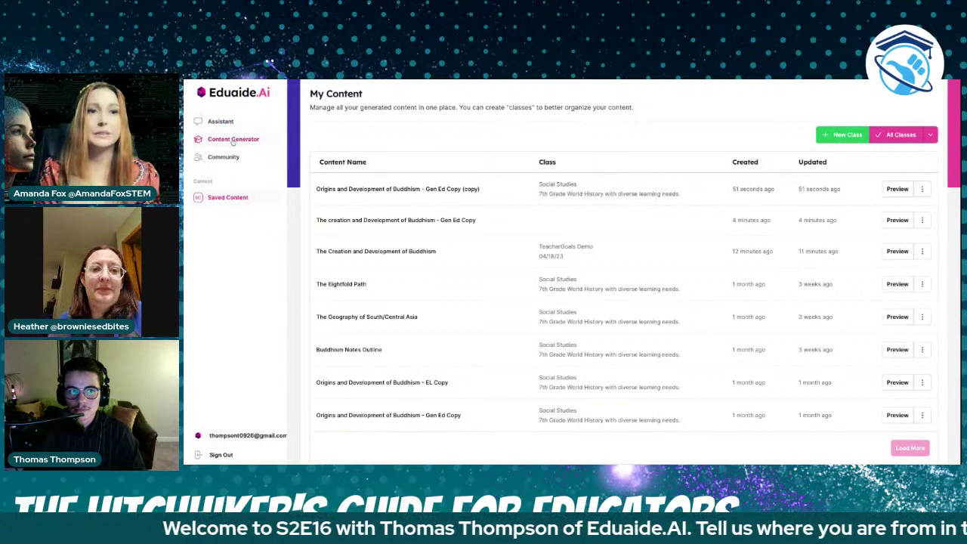
{"action": "left_click", "coordinate": [221, 121]}
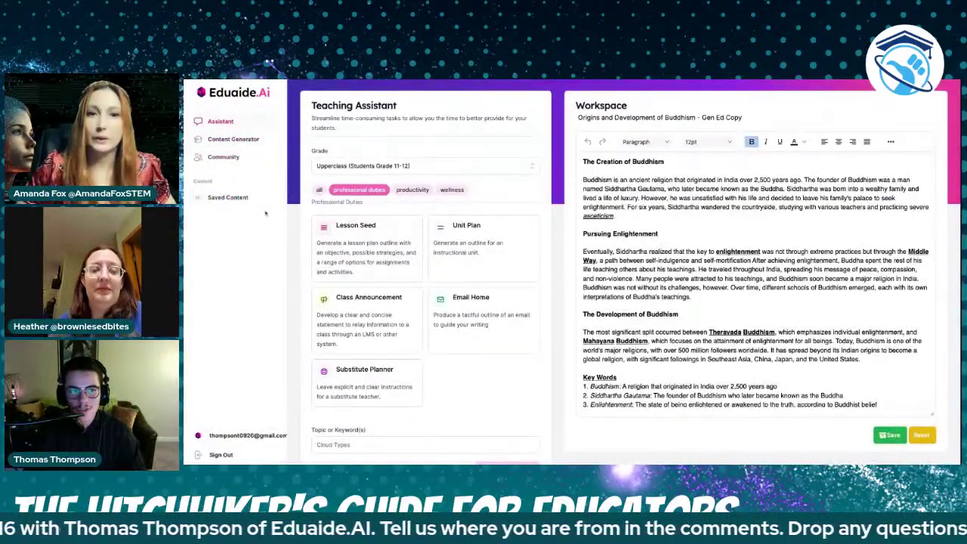
{"action": "left_click", "coordinate": [453, 190]}
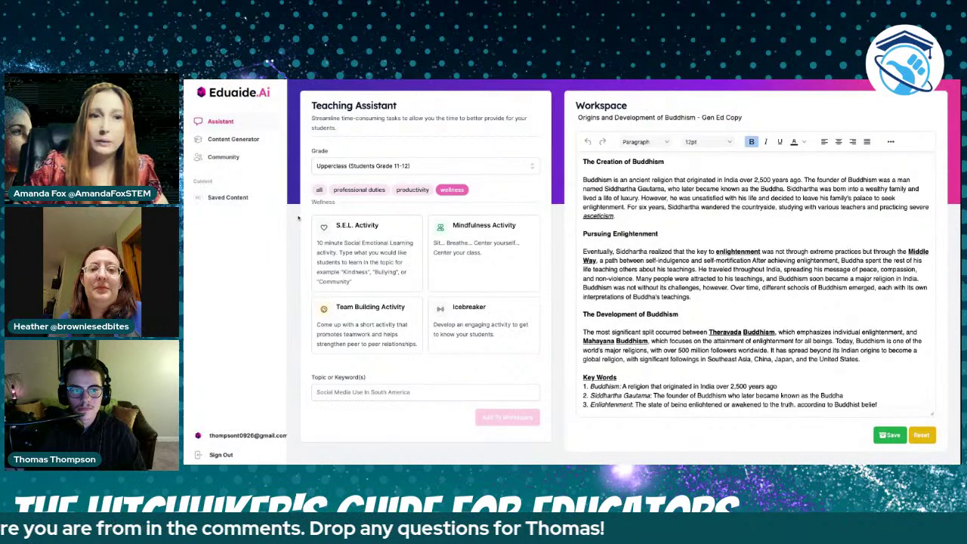
{"action": "left_click", "coordinate": [386, 275]}
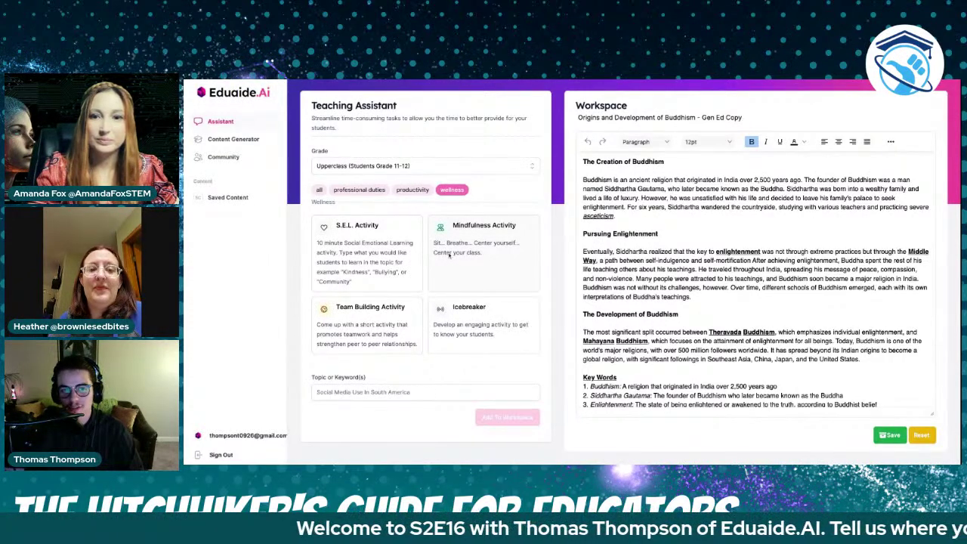
{"action": "left_click", "coordinate": [276, 201]}
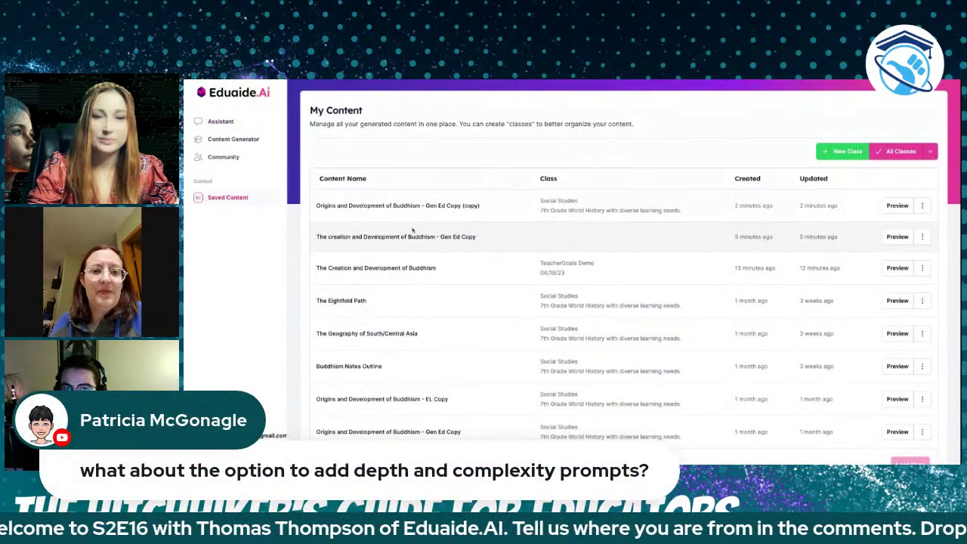
{"action": "scroll", "coordinate": [414, 231], "scroll_direction": "down", "scroll_amount": 1}
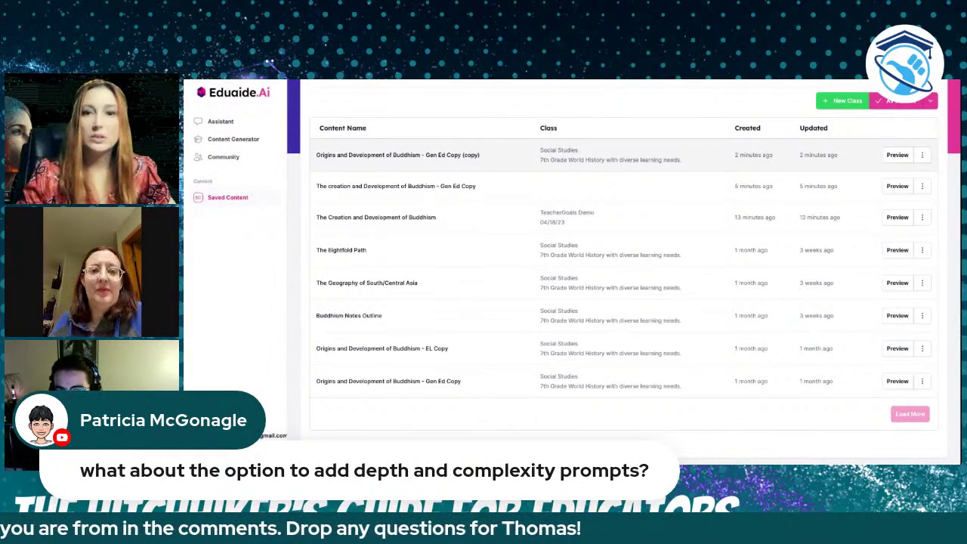
Choose Taxonomy Scaffolding as the question type for Social Studies content and clear the workspace
{"action": "left_click", "coordinate": [350, 157]}
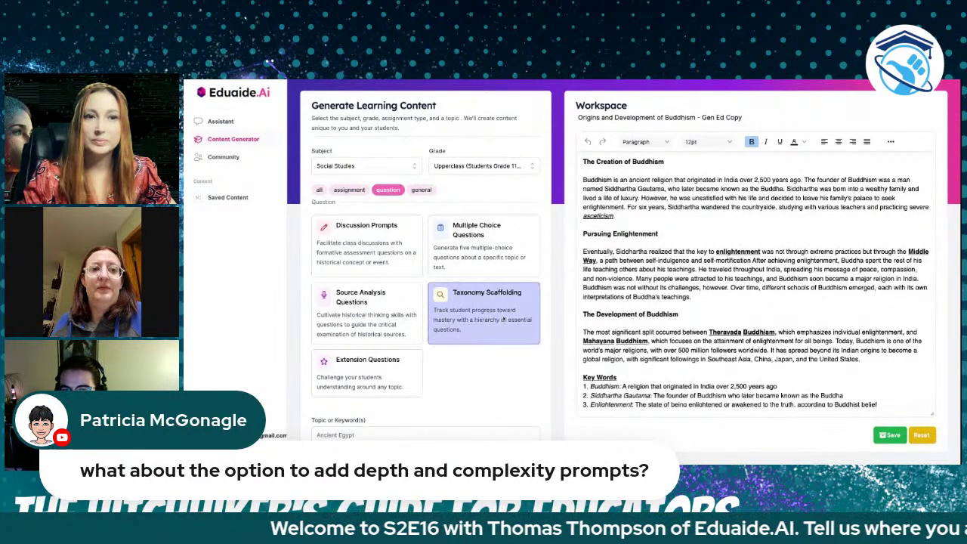
{"action": "scroll", "coordinate": [502, 318], "scroll_direction": "down", "scroll_amount": 1}
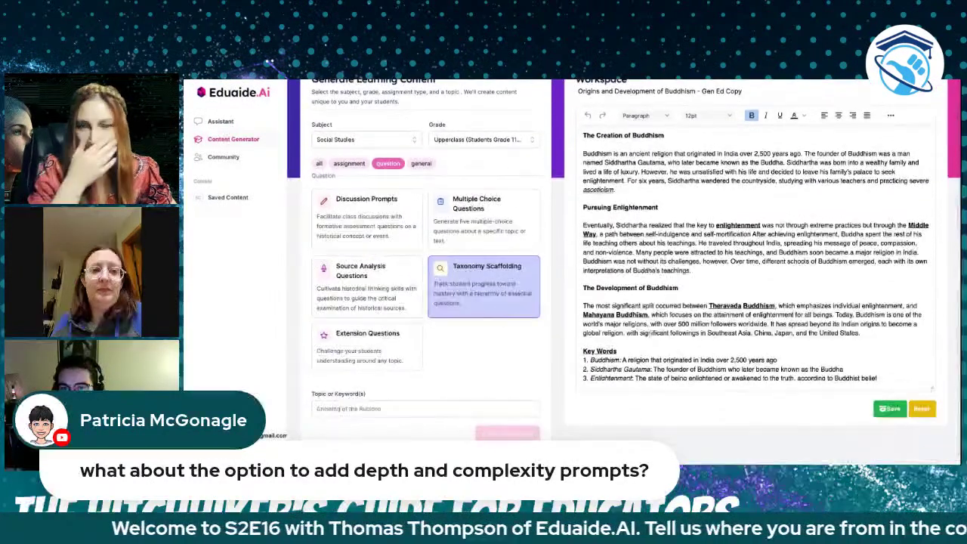
{"action": "left_click", "coordinate": [403, 408]}
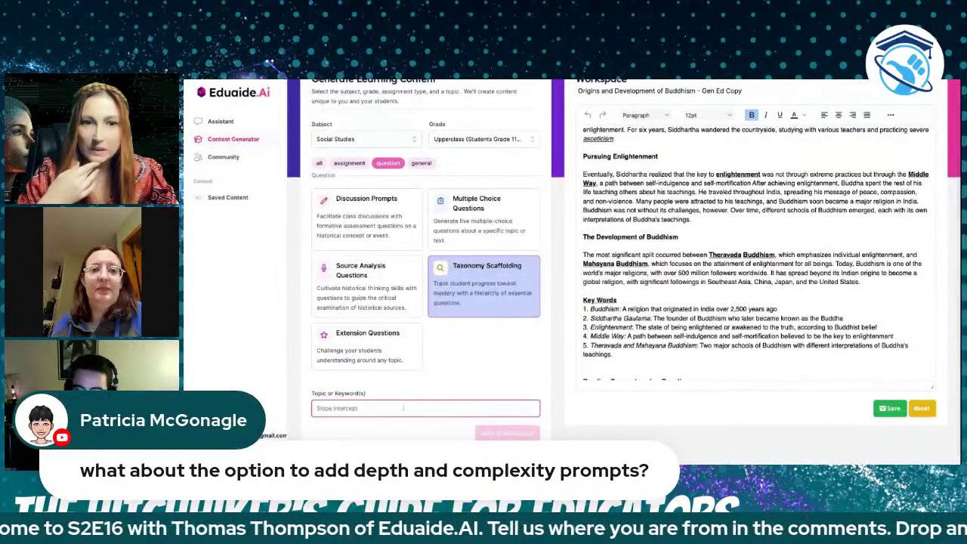
{"action": "left_click", "coordinate": [920, 408]}
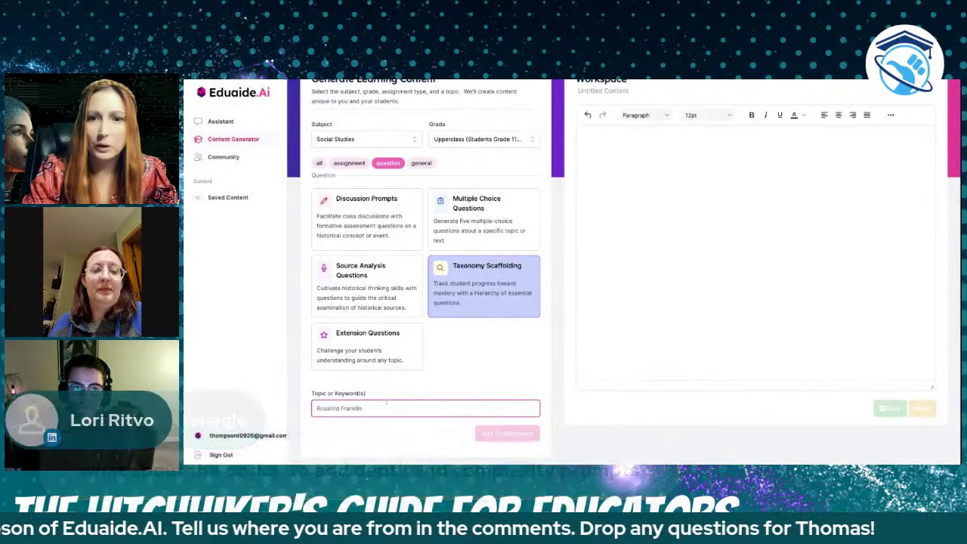
Review the general and assignment content types and the available subjects, keeping Social Studies selected
{"action": "left_click", "coordinate": [422, 161]}
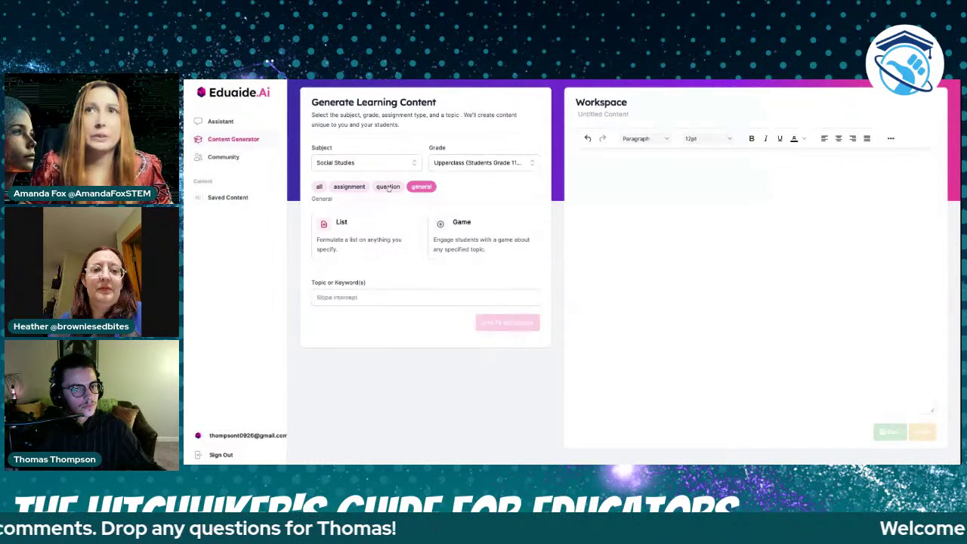
{"action": "left_click", "coordinate": [350, 191]}
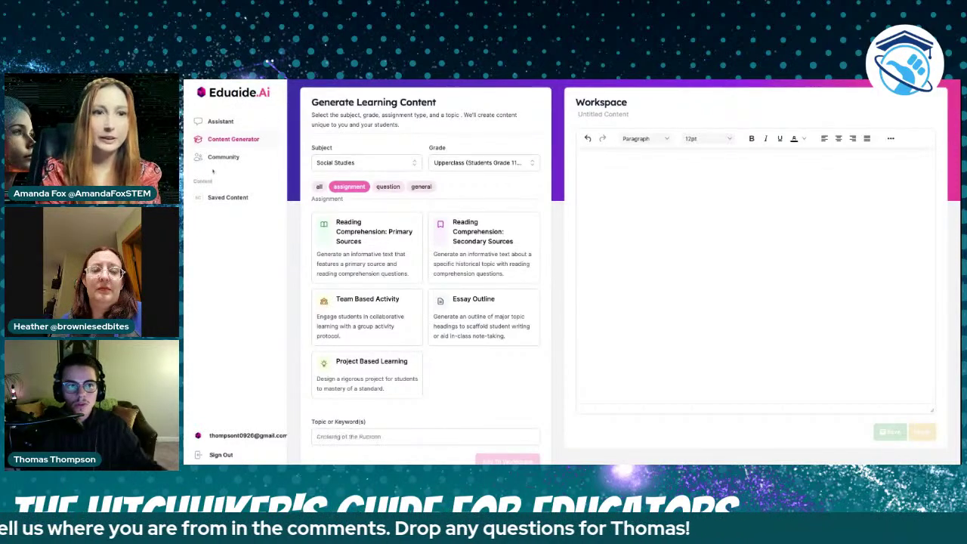
{"action": "left_click", "coordinate": [400, 167]}
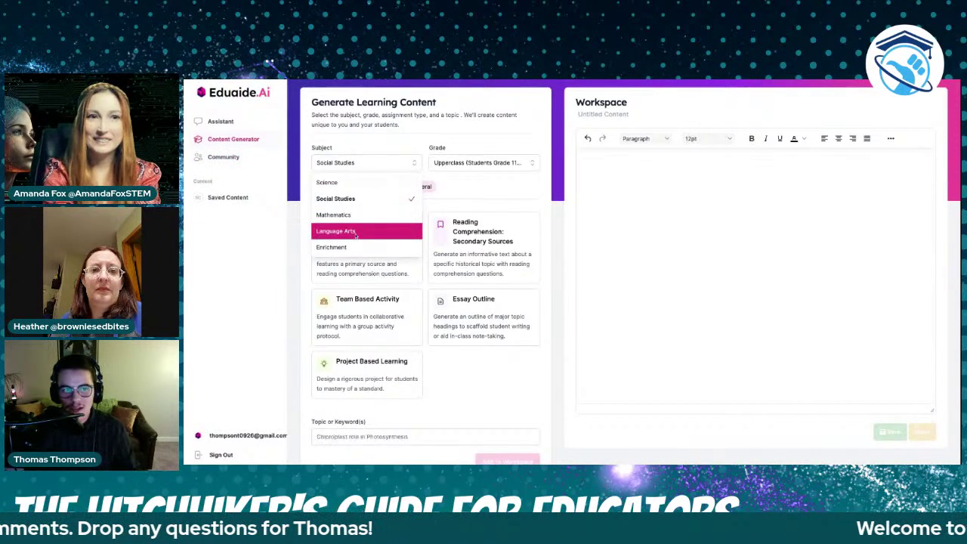
{"action": "left_click", "coordinate": [358, 199]}
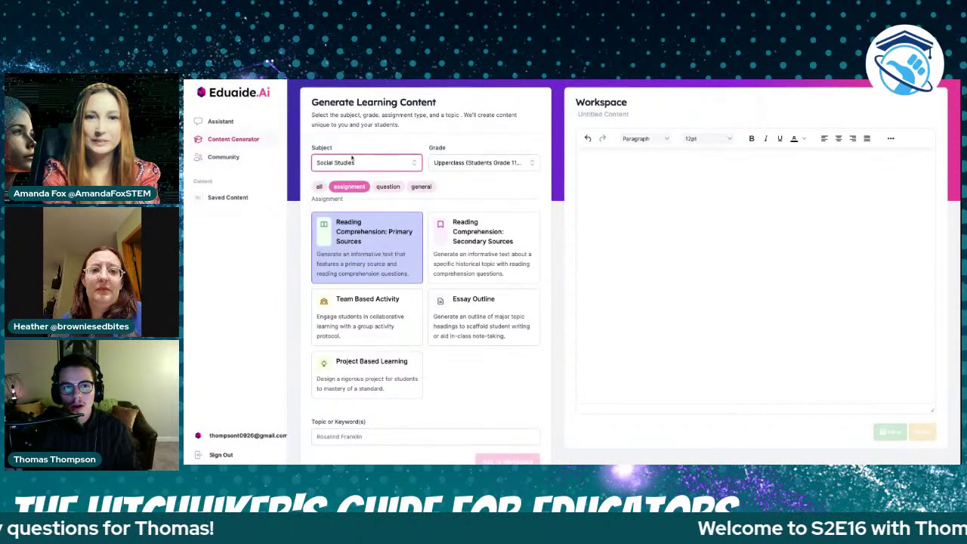
Generate a wellness Mindfulness Activity on the topic "Zazen" in the workspace with the Teaching Assistant
{"action": "left_click", "coordinate": [255, 126]}
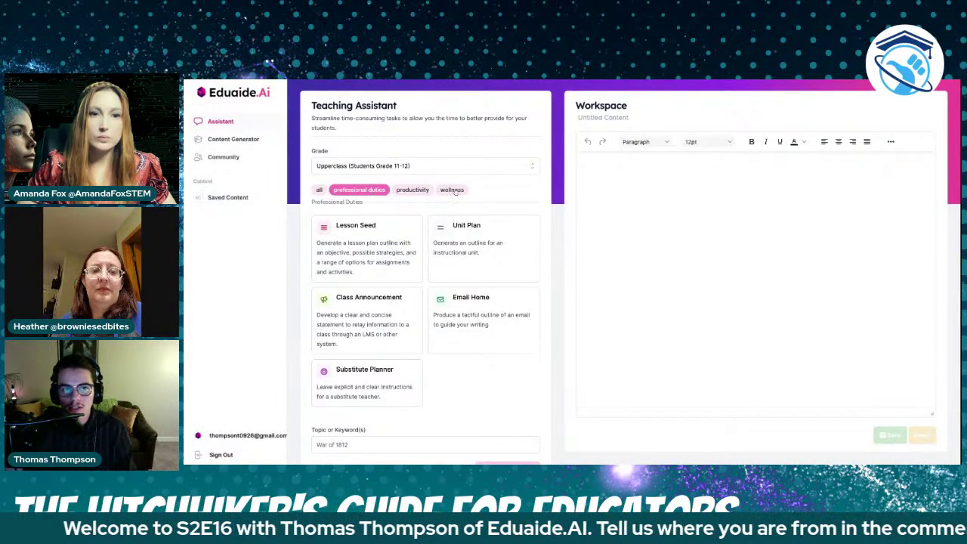
{"action": "left_click", "coordinate": [453, 191]}
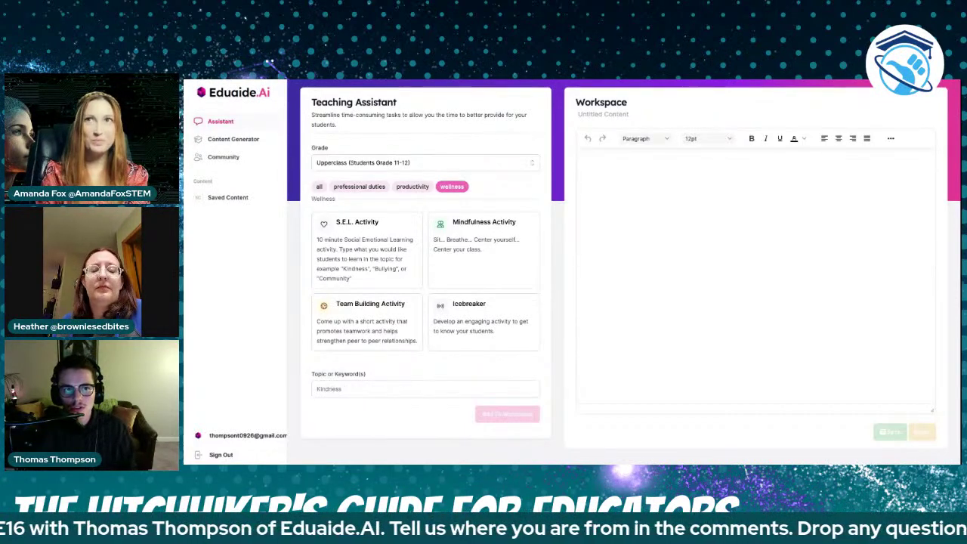
{"action": "left_click", "coordinate": [491, 238]}
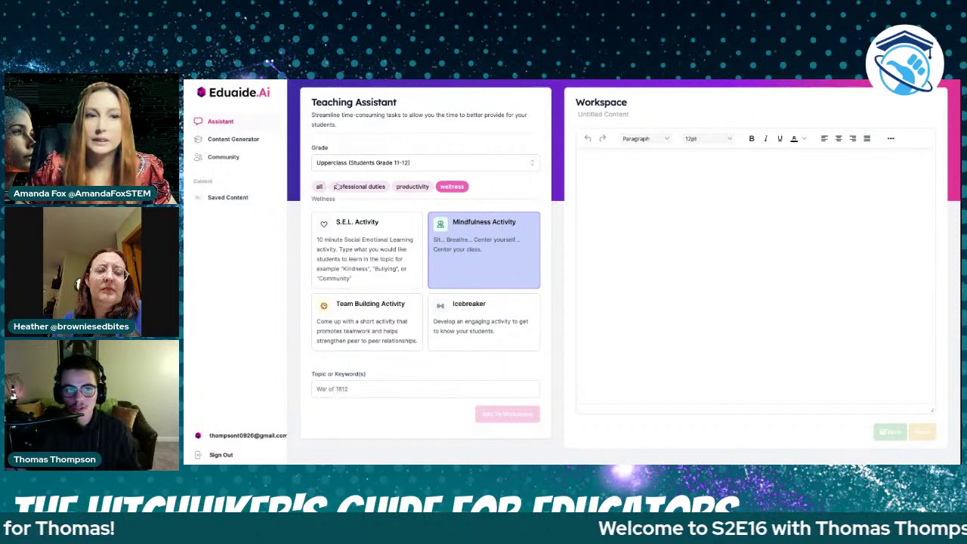
{"action": "left_click", "coordinate": [330, 387]}
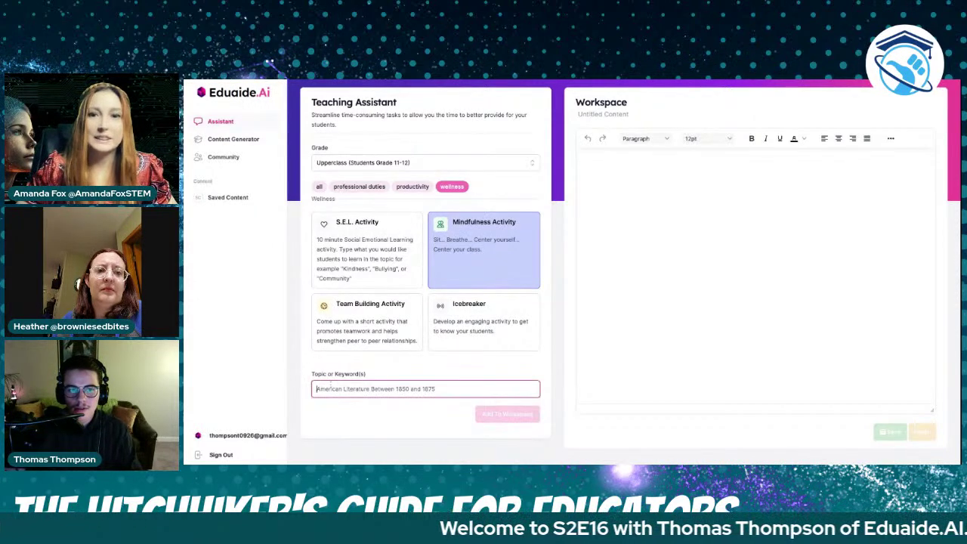
{"action": "type", "text": "Zazen"}
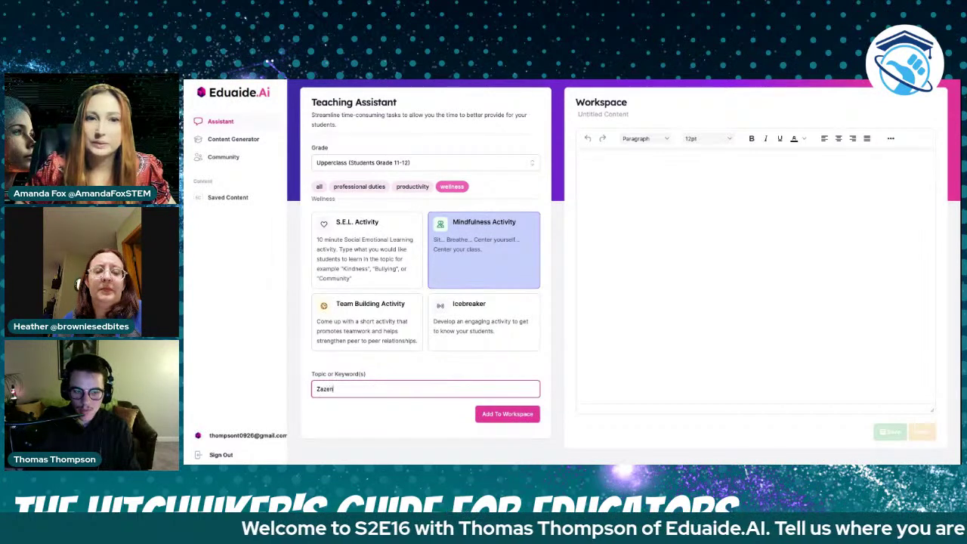
{"action": "left_click", "coordinate": [496, 414]}
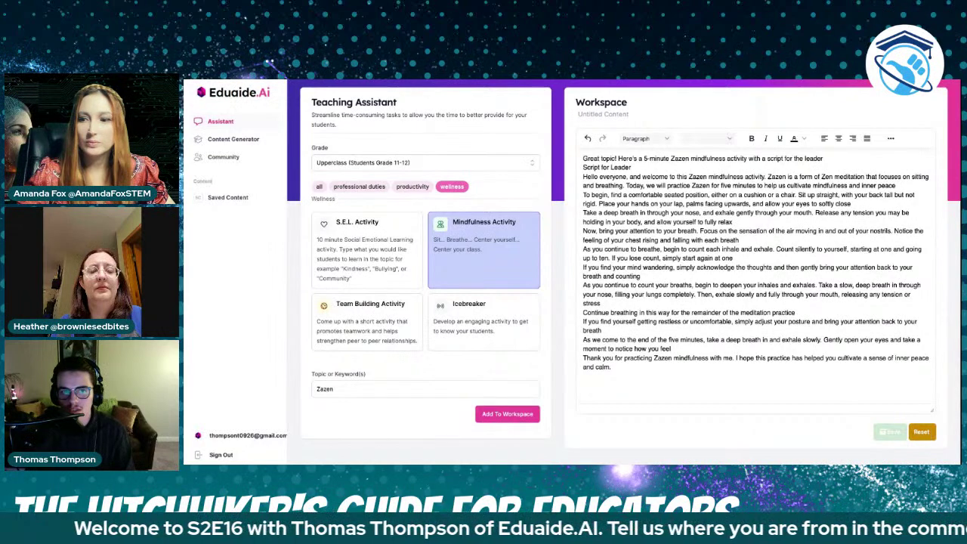
Clear the workspace and set the Content Generator to a Science Lab + Material List assignment
{"action": "left_click", "coordinate": [920, 433]}
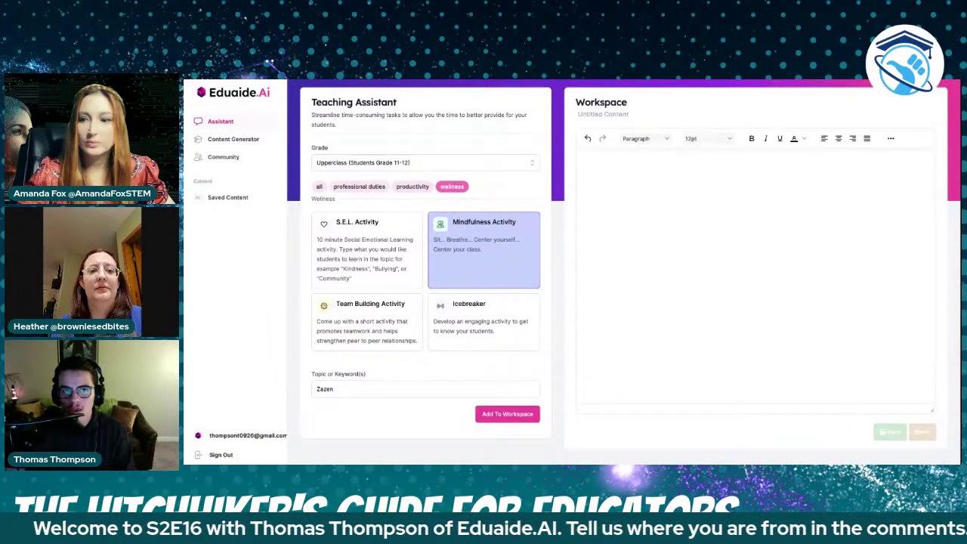
{"action": "left_click", "coordinate": [218, 140]}
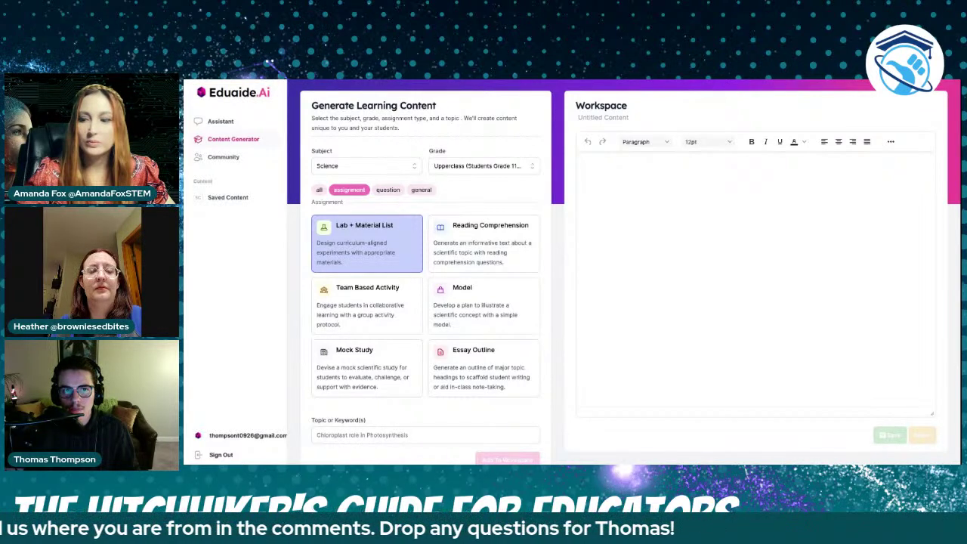
Switch to the Next Generation Science Standards site and filter the standards to Middle School (6-8), Earth and Space Sciences
{"action": "key", "text": "alt+Tab"}
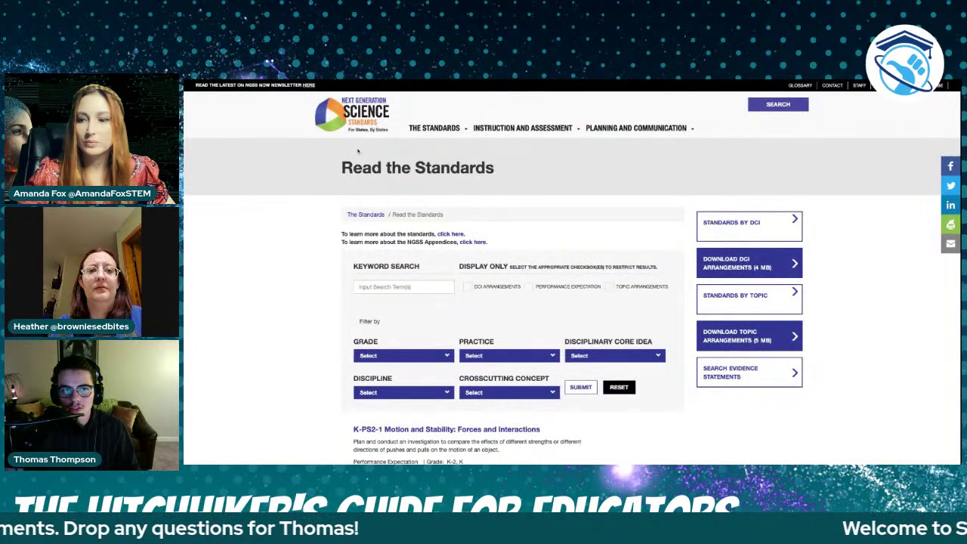
{"action": "scroll", "coordinate": [370, 158], "scroll_direction": "down", "scroll_amount": 3}
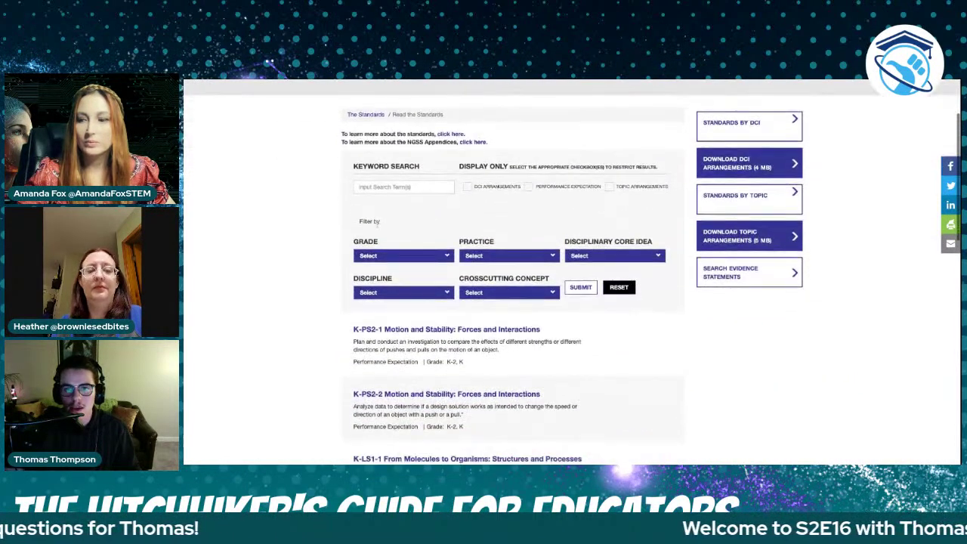
{"action": "scroll", "coordinate": [378, 226], "scroll_direction": "down", "scroll_amount": 1}
{"action": "left_click", "coordinate": [397, 240]}
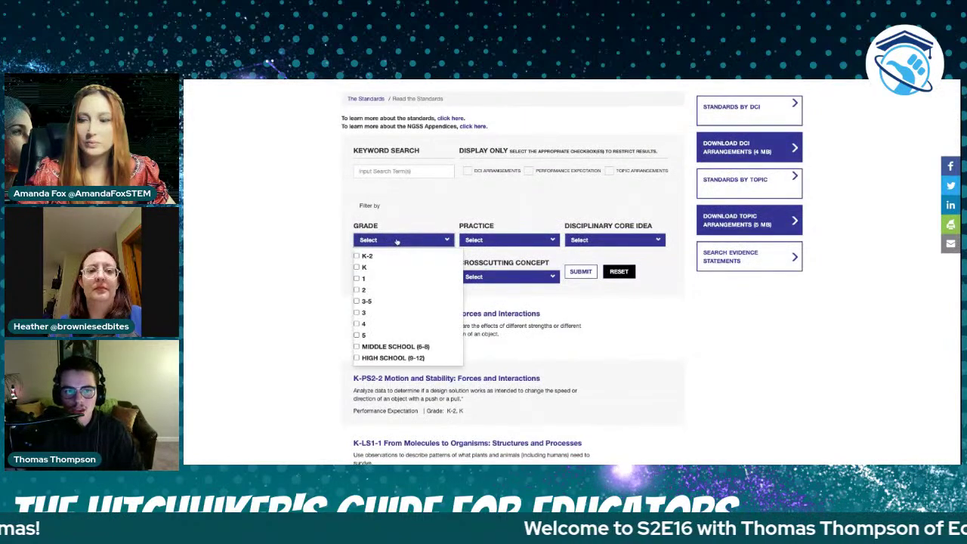
{"action": "left_click", "coordinate": [424, 348]}
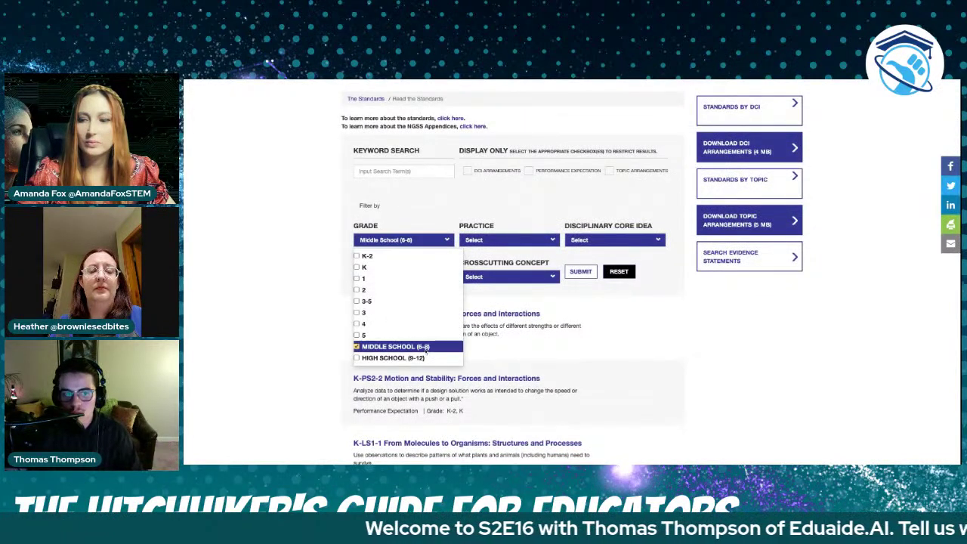
{"action": "left_click", "coordinate": [300, 307]}
{"action": "left_click", "coordinate": [392, 277]}
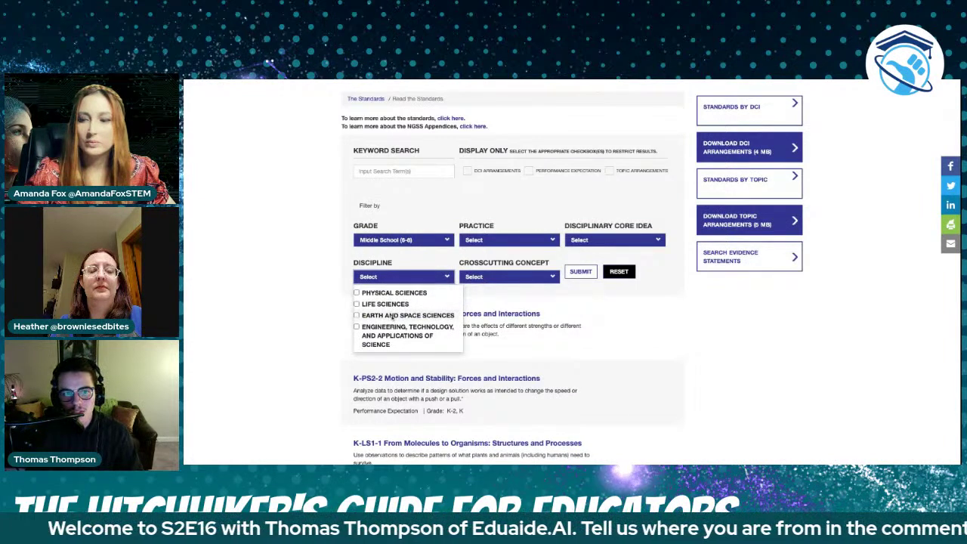
{"action": "left_click", "coordinate": [400, 316]}
{"action": "left_click", "coordinate": [728, 320]}
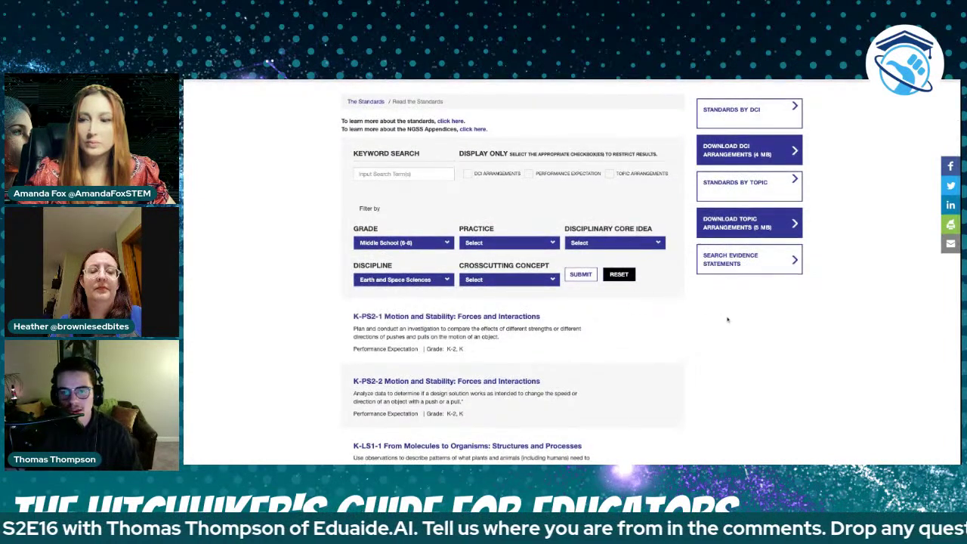
{"action": "left_click", "coordinate": [580, 275]}
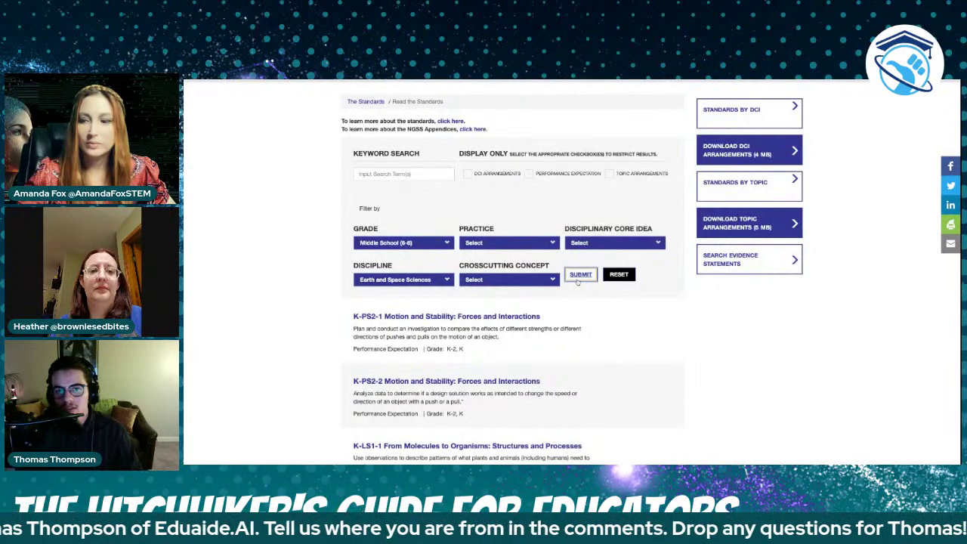
Copy the description of standard MS-ESS1-2 Earth's Place in the Universe from the results
{"action": "scroll", "coordinate": [574, 281], "scroll_direction": "down", "scroll_amount": 5}
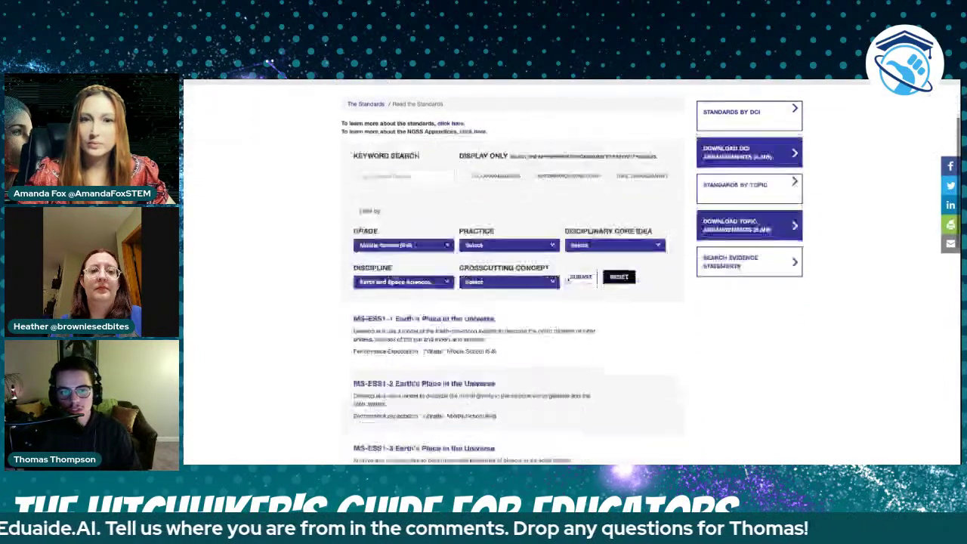
{"action": "scroll", "coordinate": [568, 280], "scroll_direction": "down", "scroll_amount": 1}
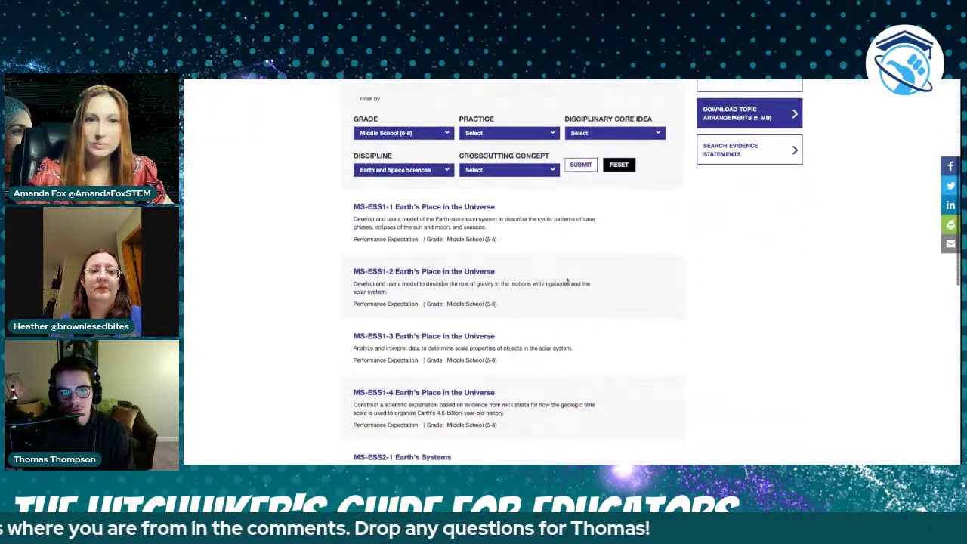
{"action": "triple_click", "coordinate": [390, 295]}
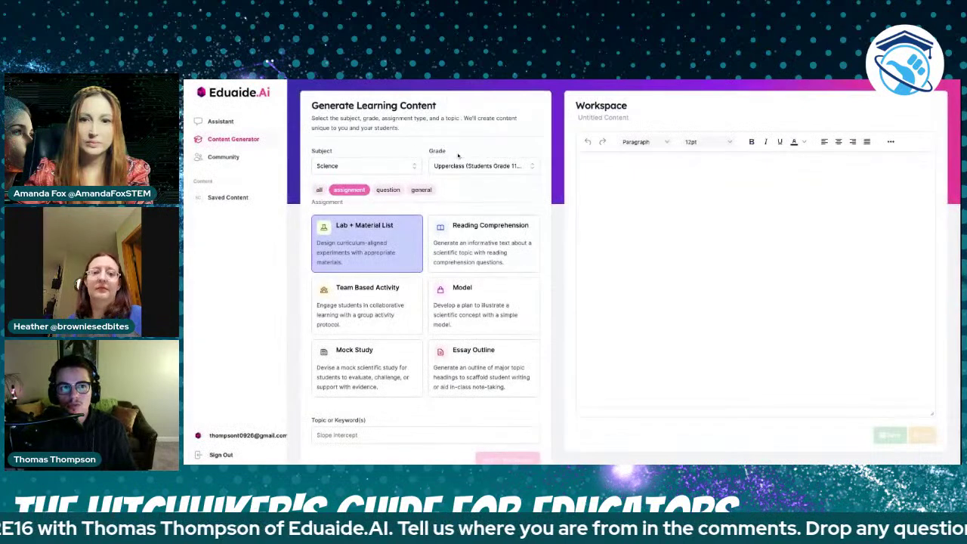
Switch back to Eduaide.Ai and generate a Model assignment in the workspace, using the copied gravity standard as the topic
{"action": "type", "text": "Chloroplast role in Photosynthesis"}
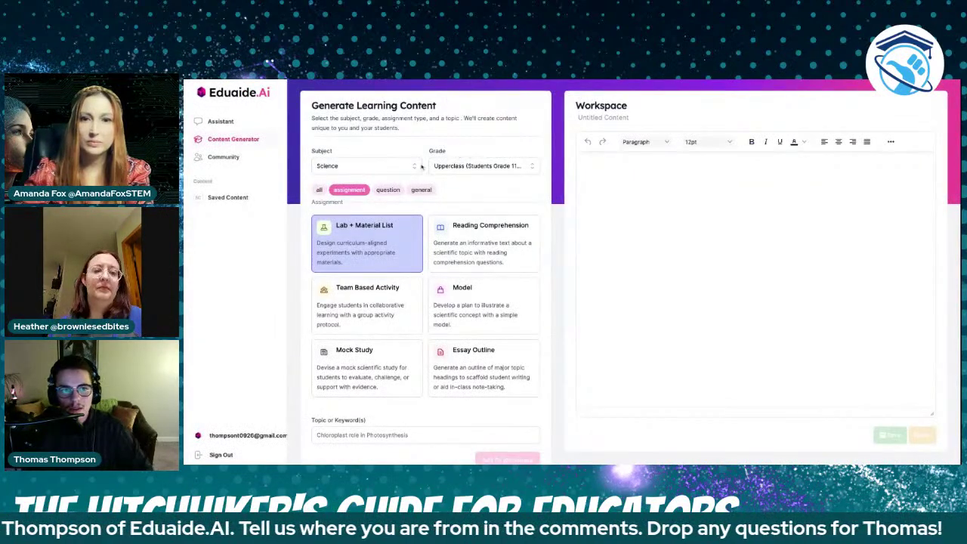
{"action": "left_click", "coordinate": [477, 288]}
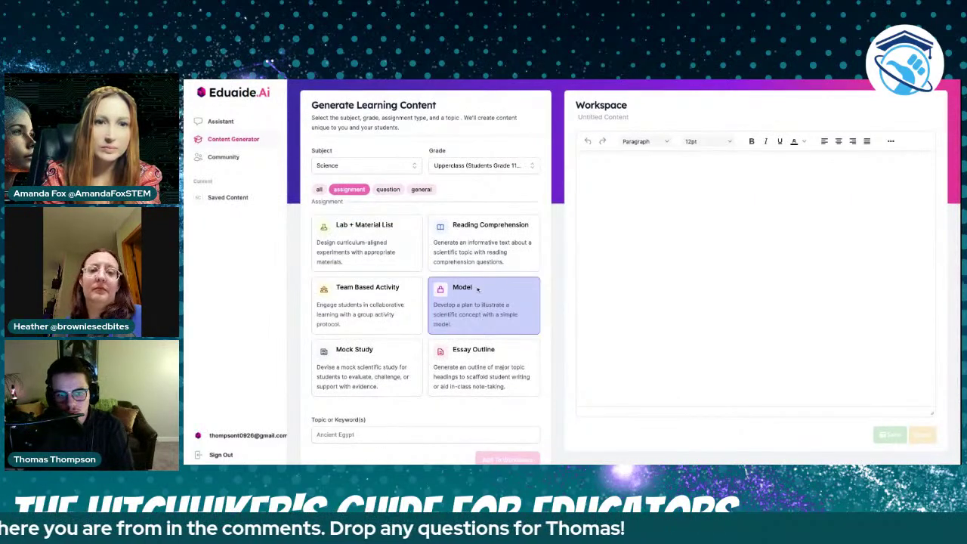
{"action": "scroll", "coordinate": [408, 347], "scroll_direction": "down", "scroll_amount": 1}
{"action": "left_click", "coordinate": [339, 401]}
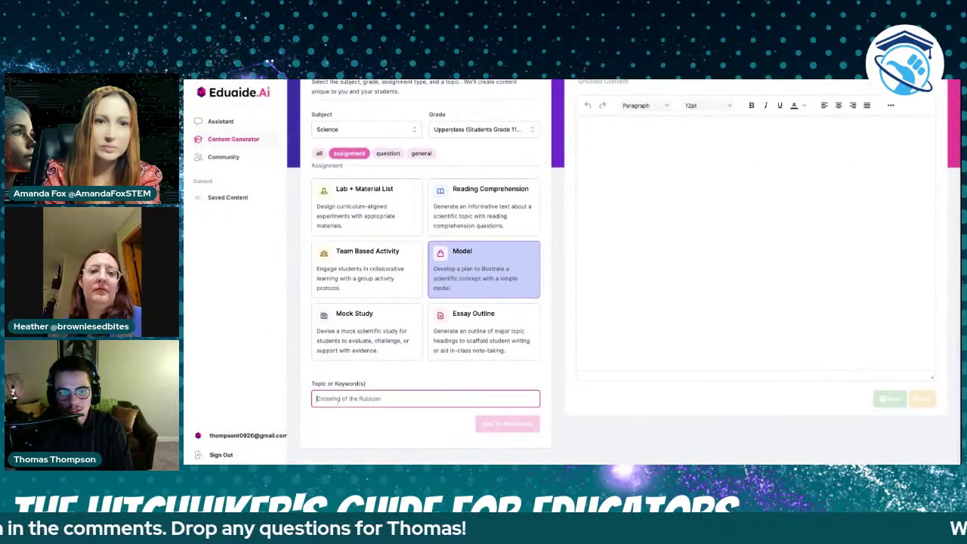
{"action": "type", "text": "to describe the role of gravity in the motions within galaxies and the solar system"}
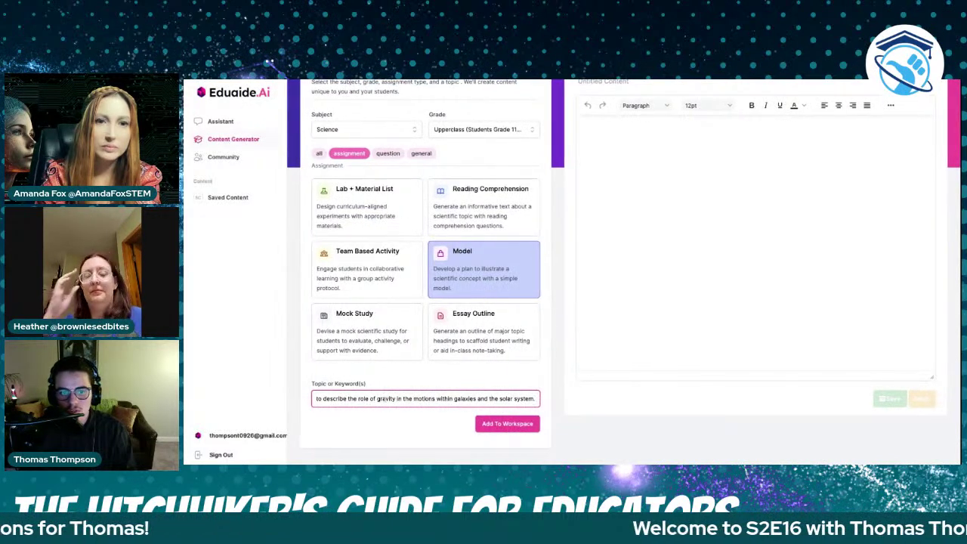
{"action": "left_click", "coordinate": [522, 425]}
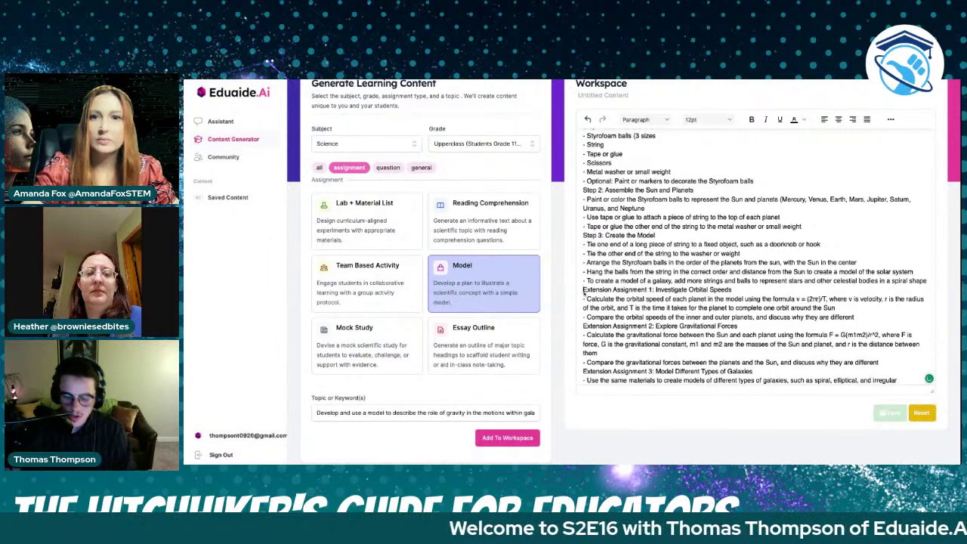
Insert blank lines before Extension Assignment 1 and the Step 3, Step 2 and Step 1 headings in the generated model plan
{"action": "left_click", "coordinate": [583, 294]}
{"action": "key", "text": "Return"}
{"action": "scroll", "coordinate": [582, 331], "scroll_direction": "down", "scroll_amount": 1}
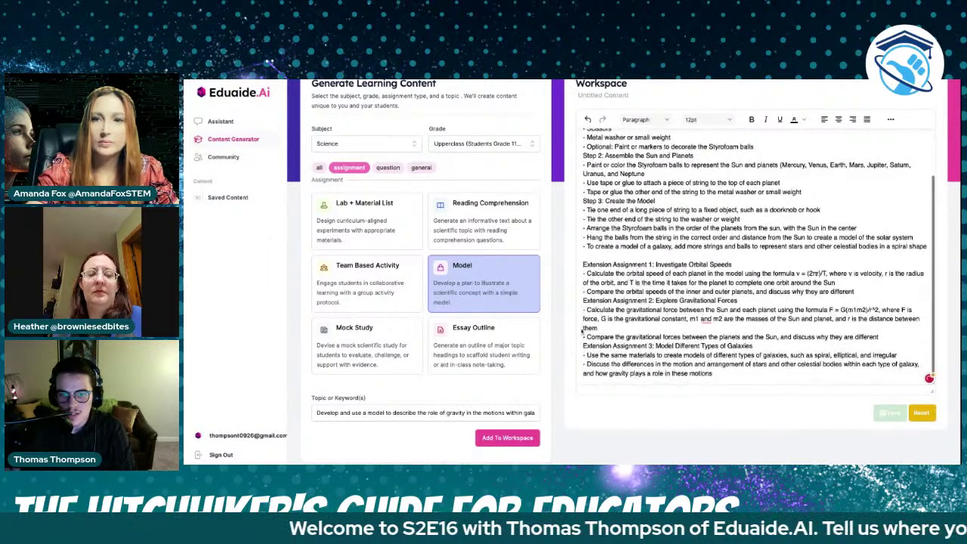
{"action": "left_click", "coordinate": [583, 202]}
{"action": "key", "text": "Return"}
{"action": "scroll", "coordinate": [583, 210], "scroll_direction": "up", "scroll_amount": 3}
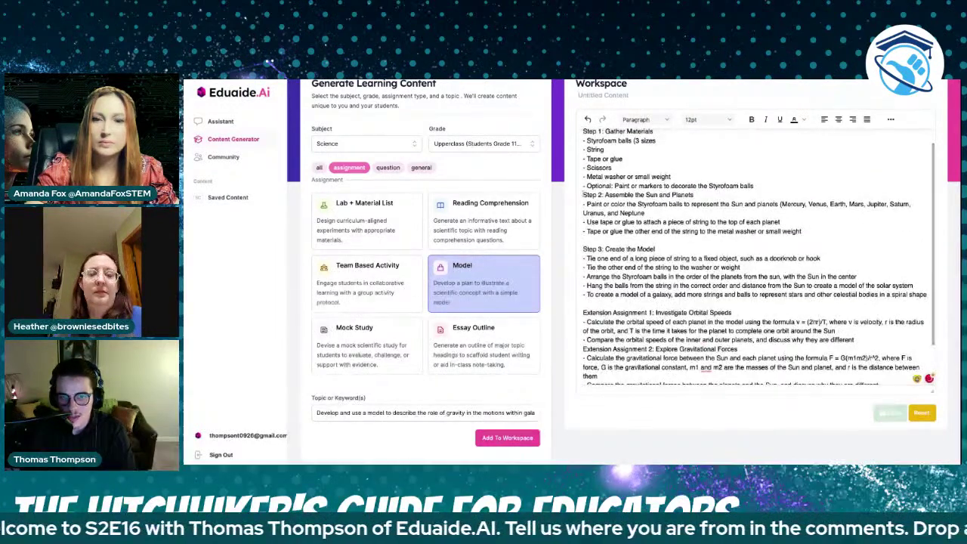
{"action": "left_click", "coordinate": [578, 202]}
{"action": "key", "text": "Return"}
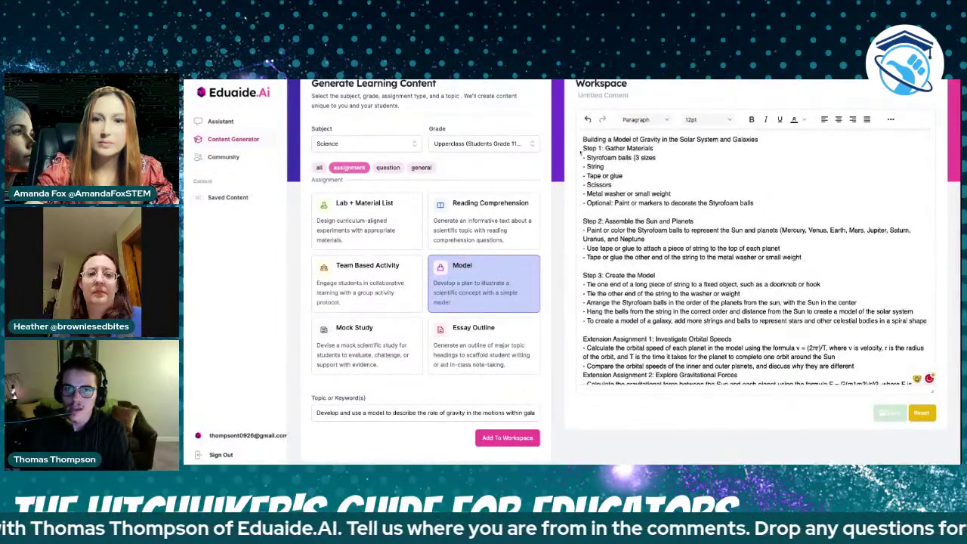
{"action": "left_click", "coordinate": [583, 148]}
{"action": "key", "text": "Return"}
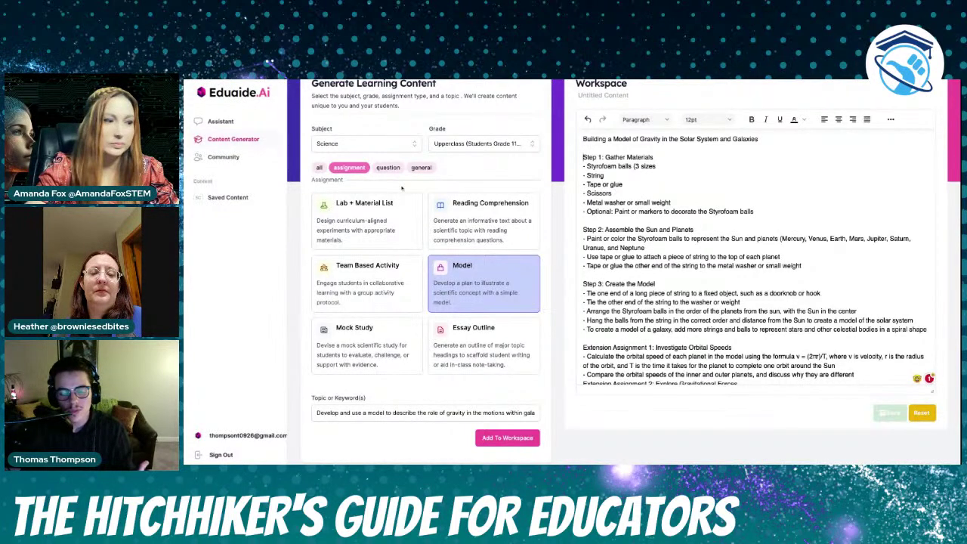
Clear the topic text and show the question content types for Science
{"action": "left_click", "coordinate": [450, 413]}
{"action": "key", "text": "ctrl+a"}
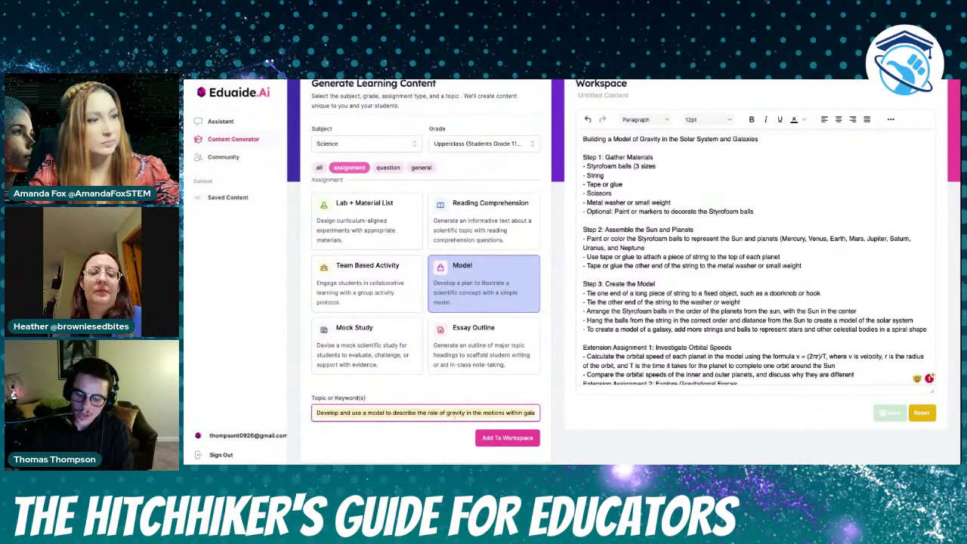
{"action": "key", "text": "BackSpace"}
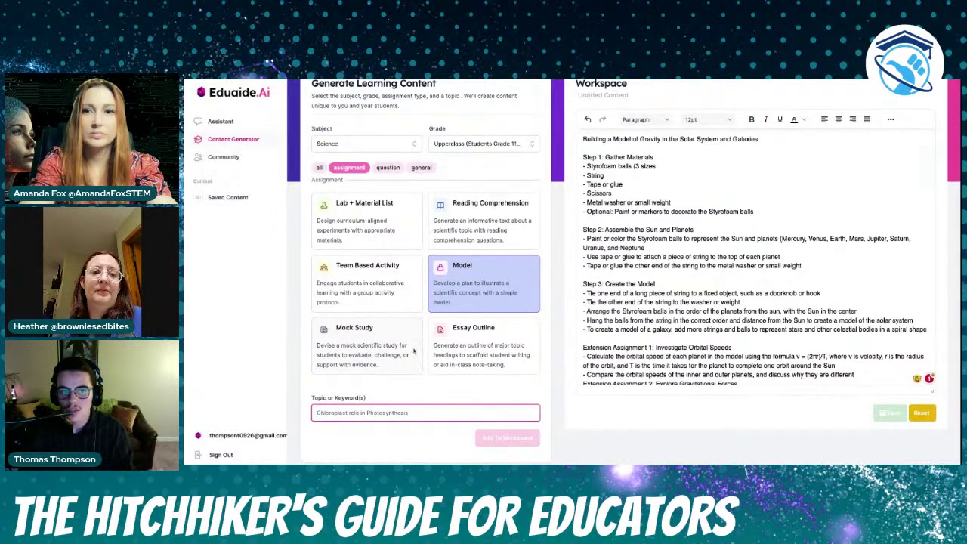
{"action": "left_click", "coordinate": [387, 167]}
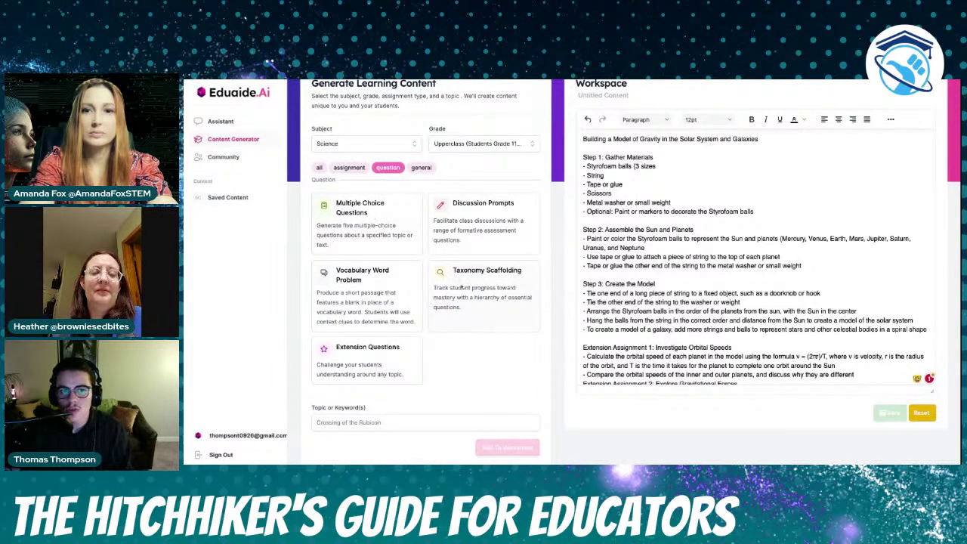
Insert blank lines before the Extension Assignment 3 and Extension Assignment 2 headings in the workspace
{"action": "scroll", "coordinate": [495, 295], "scroll_direction": "down", "scroll_amount": 1}
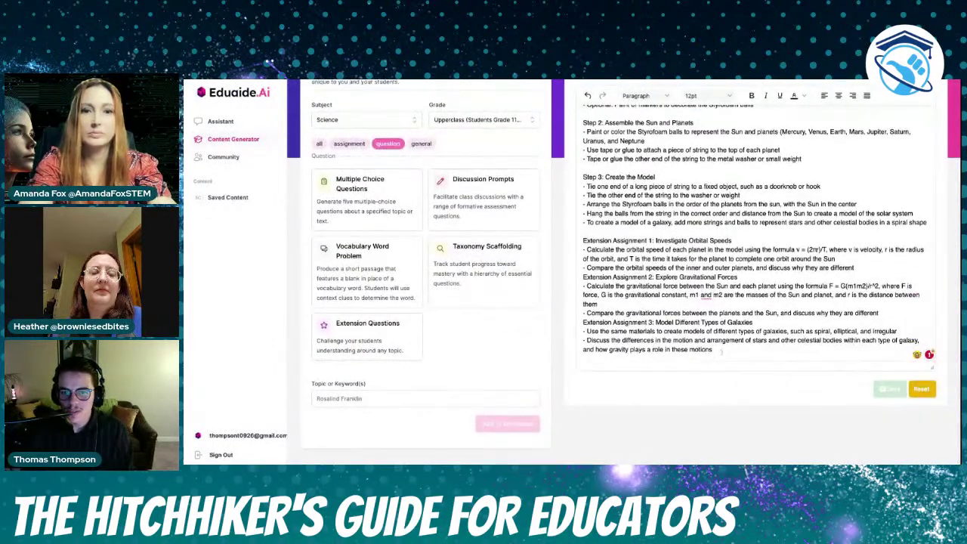
{"action": "left_click", "coordinate": [580, 323]}
{"action": "key", "text": "Return"}
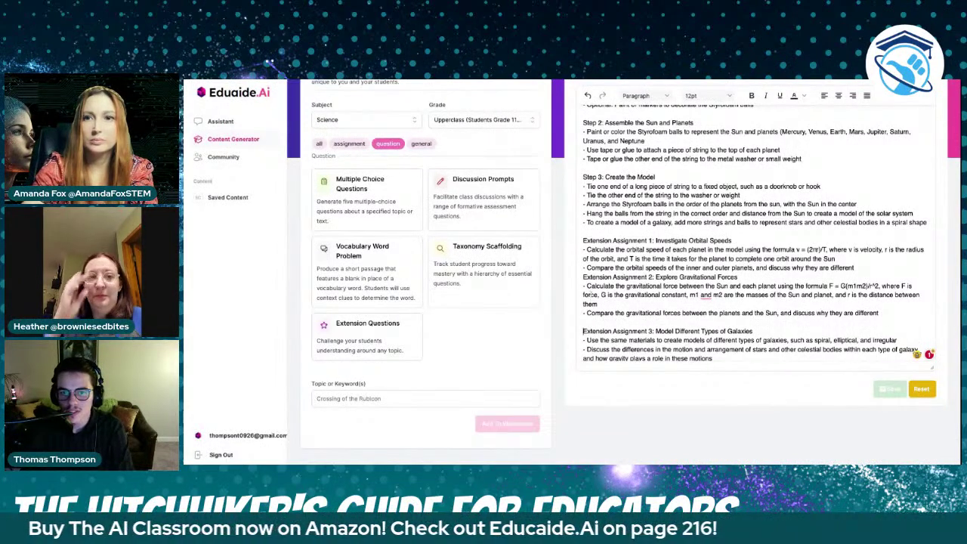
{"action": "scroll", "coordinate": [756, 302], "scroll_direction": "down", "scroll_amount": 1}
{"action": "left_click", "coordinate": [582, 276]}
{"action": "key", "text": "Return"}
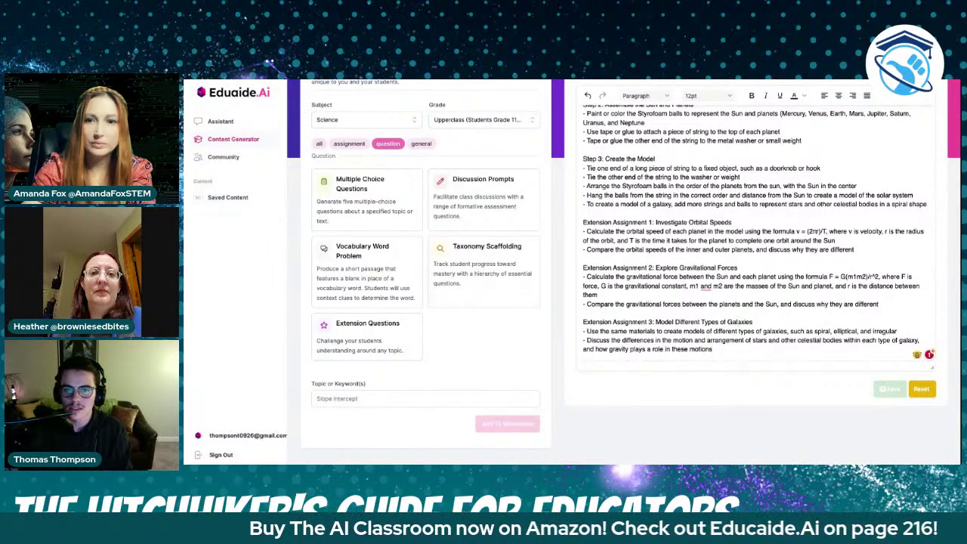
Clear the workspace and generate Taxonomy Scaffolding questions, using the copied gravity standard as the topic
{"action": "left_click", "coordinate": [921, 388]}
{"action": "left_click", "coordinate": [499, 296]}
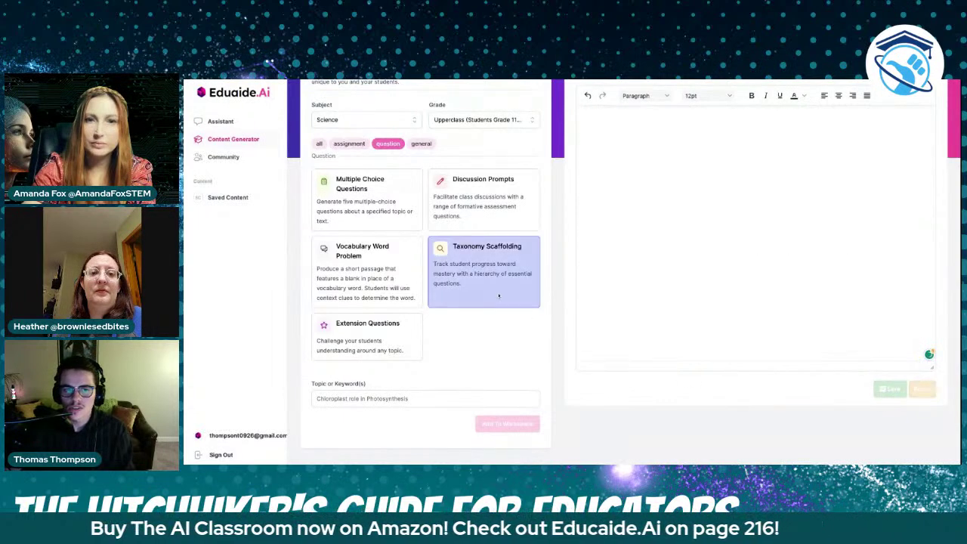
{"action": "left_click", "coordinate": [355, 398]}
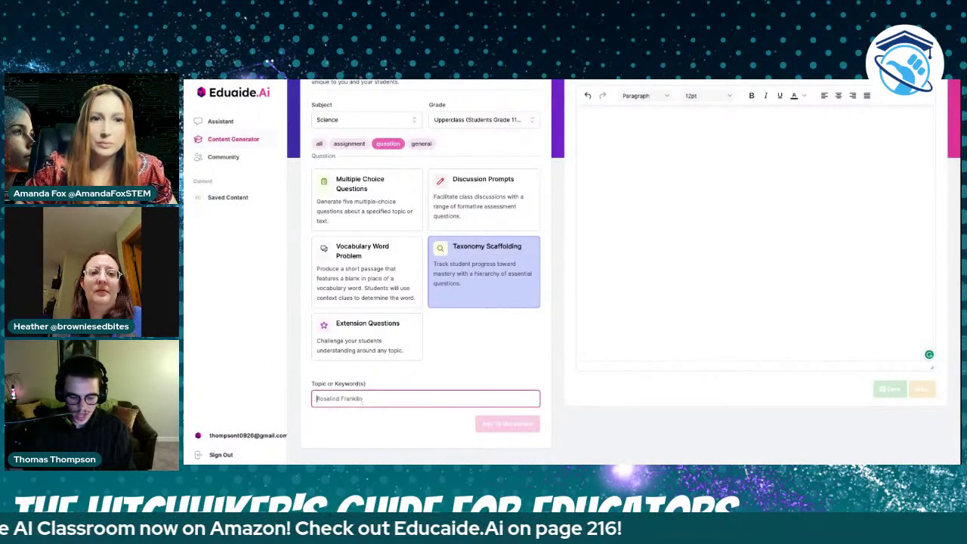
{"action": "type", "text": "to describe the role of gravity in the motions within galaxies and the solar system"}
{"action": "left_click", "coordinate": [507, 423]}
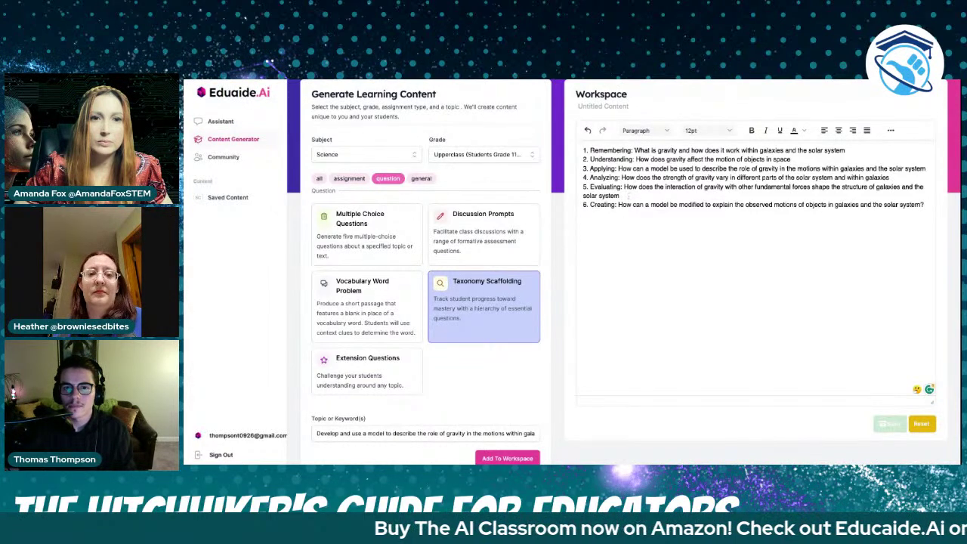
Copy the Evaluating question from the workspace and generate Discussion Prompts with it as the topic
{"action": "left_click_drag", "start_coordinate": [628, 195], "coordinate": [628, 195]}
{"action": "key", "text": "ctrl+c"}
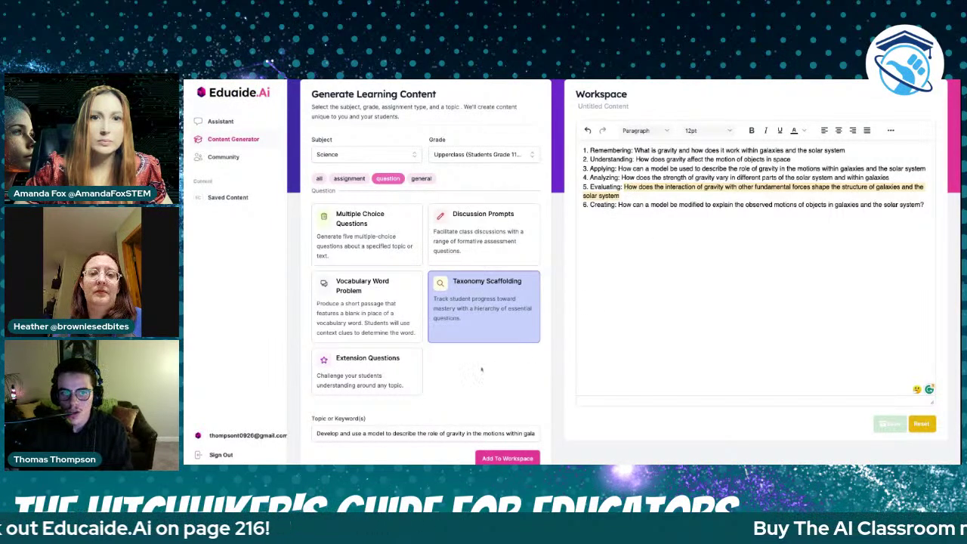
{"action": "left_click", "coordinate": [453, 224]}
{"action": "triple_click", "coordinate": [454, 434]}
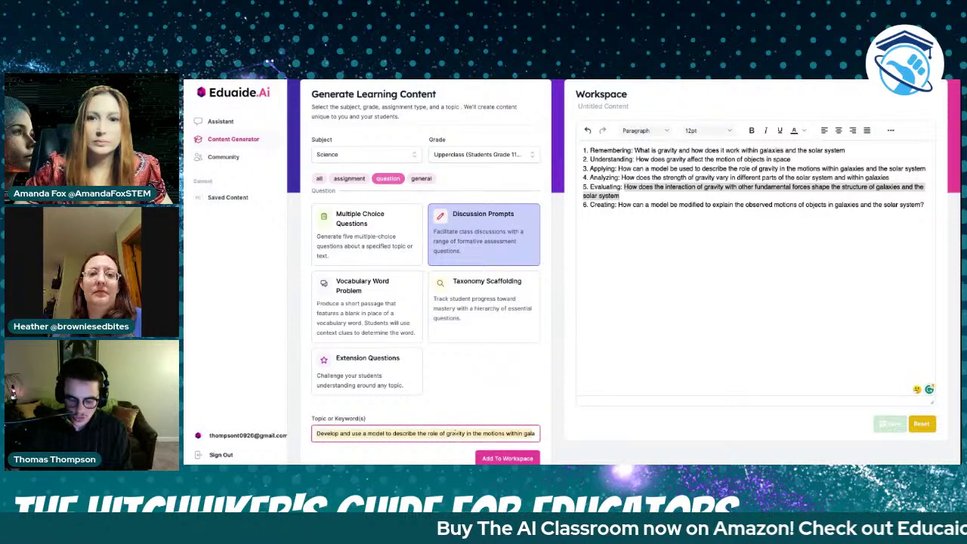
{"action": "key", "text": "ctrl+v"}
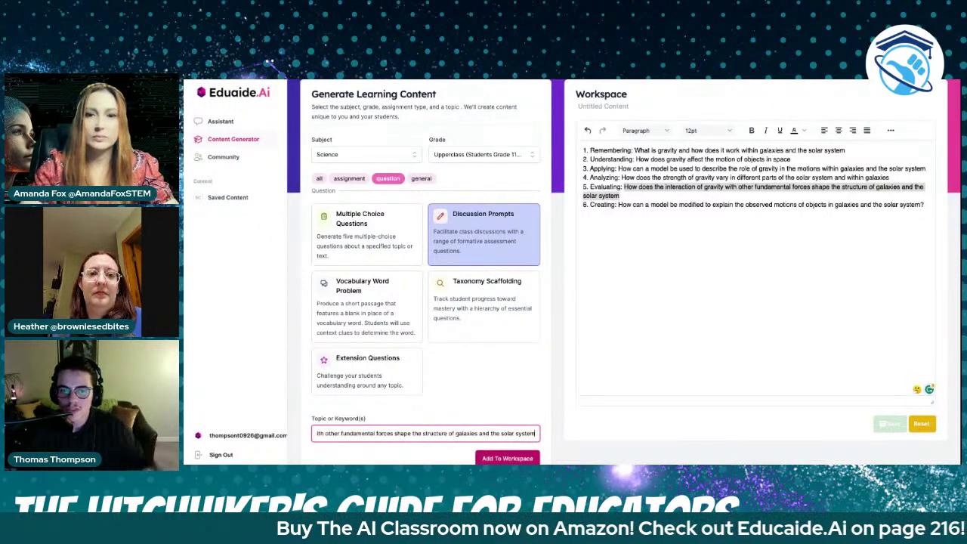
{"action": "left_click", "coordinate": [498, 459]}
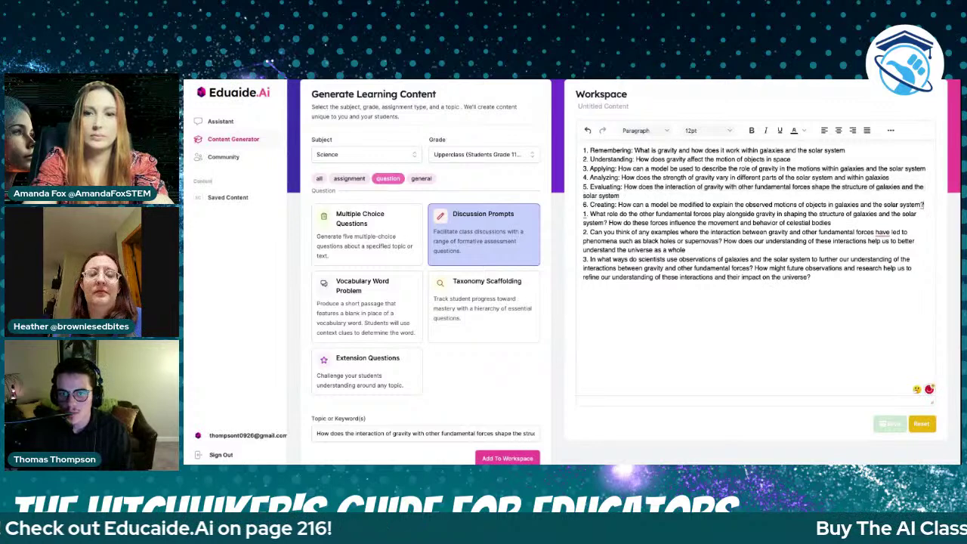
Remove the number from the first discussion prompt and set it apart with blank lines above and below it
{"action": "key", "text": "BackSpace"}
{"action": "key", "text": "BackSpace"}
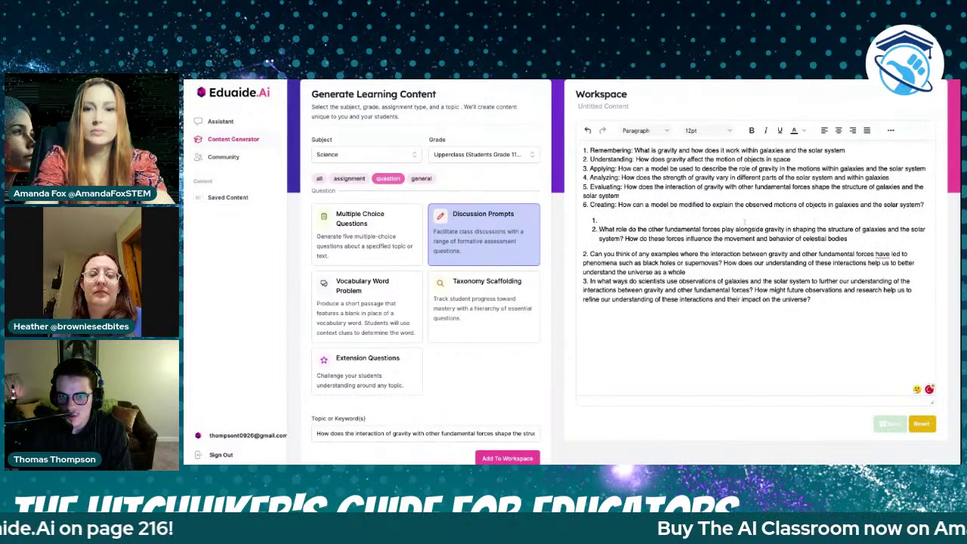
{"action": "key", "text": "Return"}
{"action": "key", "text": "Return"}
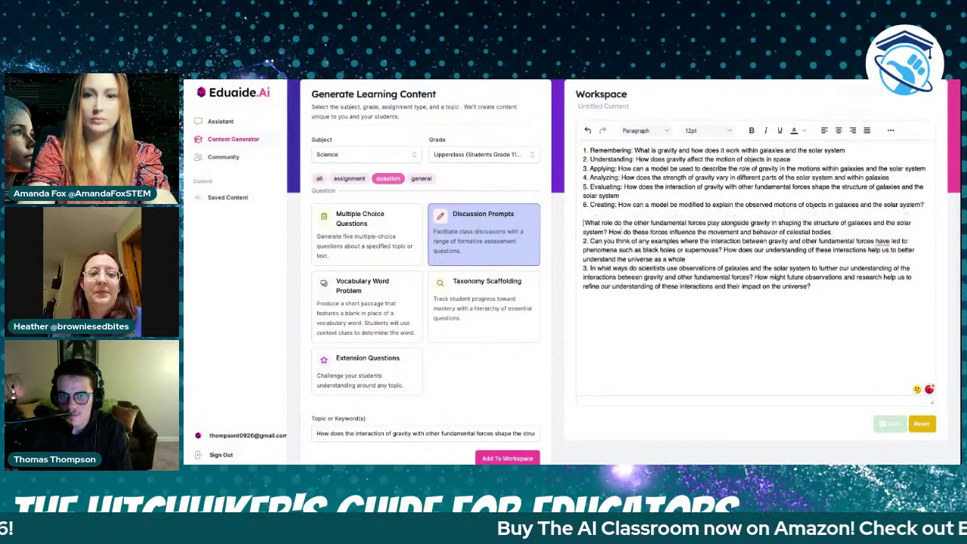
{"action": "key", "text": "shift+Down"}
{"action": "key", "text": "shift+End"}
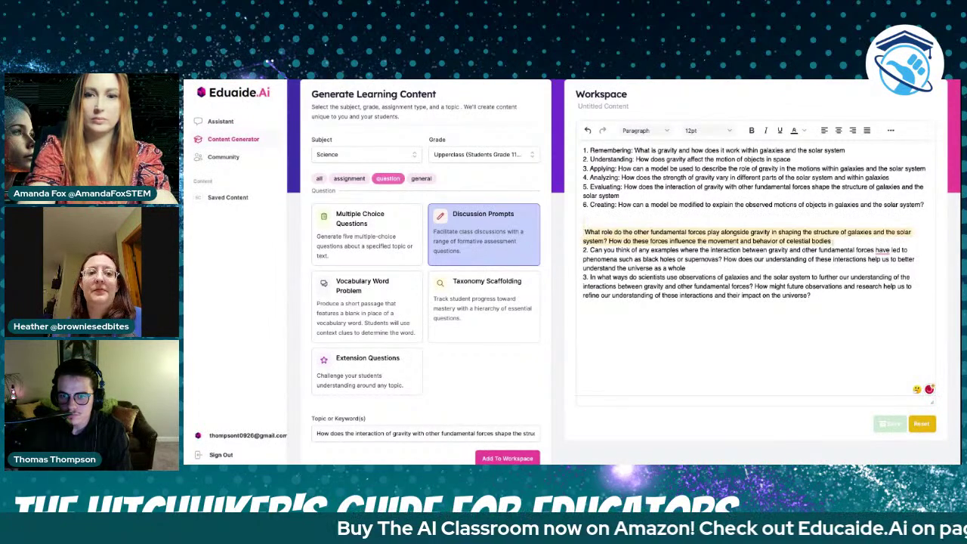
{"action": "left_click", "coordinate": [843, 243]}
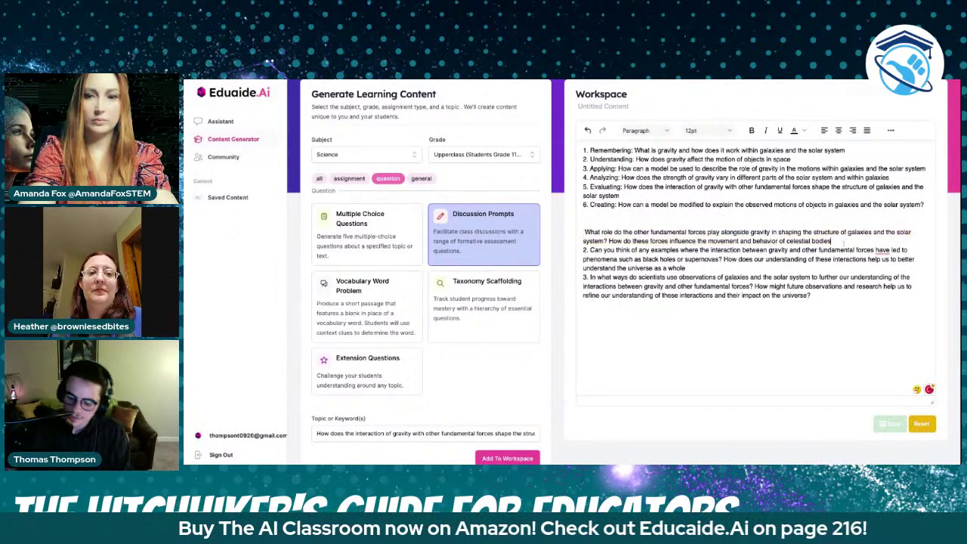
{"action": "key", "text": "Return"}
{"action": "scroll", "coordinate": [843, 243], "scroll_direction": "down", "scroll_amount": 1}
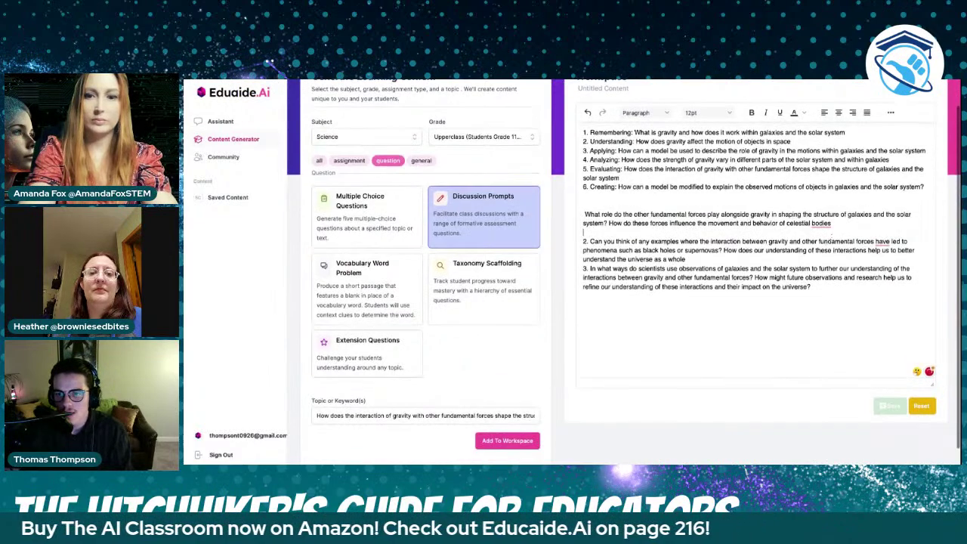
Copy the first discussion prompt from the workspace and generate Extension Questions with it as the topic
{"action": "triple_click", "coordinate": [836, 224]}
{"action": "key", "text": "ctrl+c"}
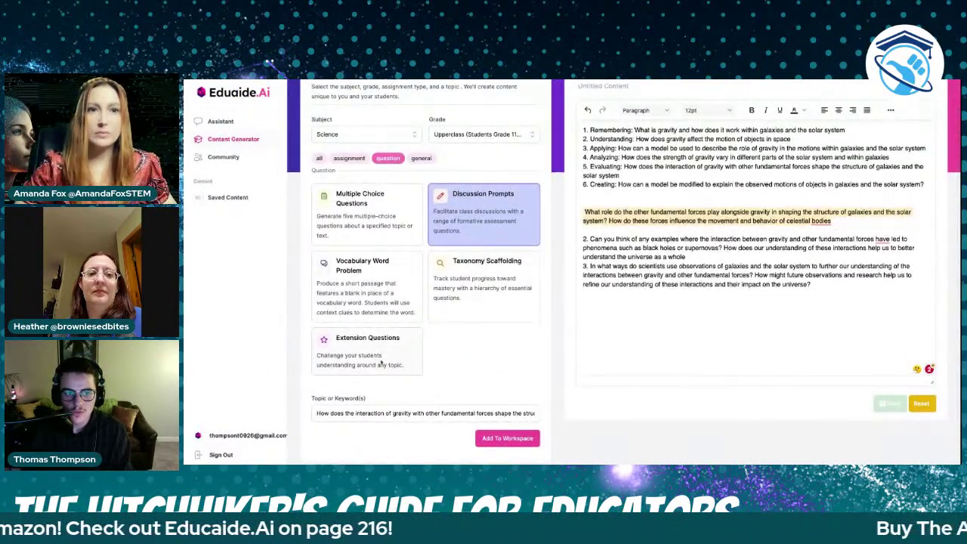
{"action": "left_click", "coordinate": [361, 343]}
{"action": "left_click", "coordinate": [400, 415]}
{"action": "key", "text": "ctrl+a"}
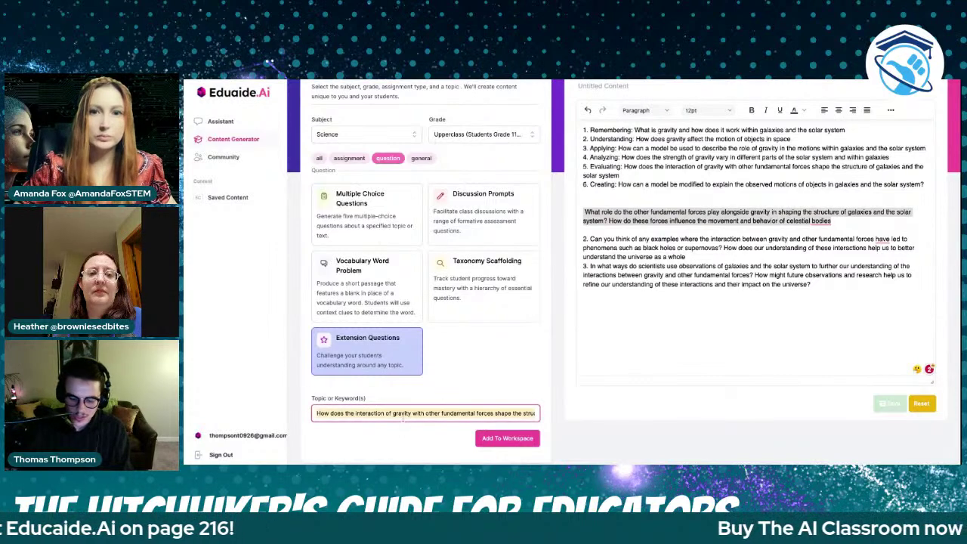
{"action": "key", "text": "BackSpace"}
{"action": "key", "text": "ctrl+v"}
{"action": "left_click", "coordinate": [507, 438]}
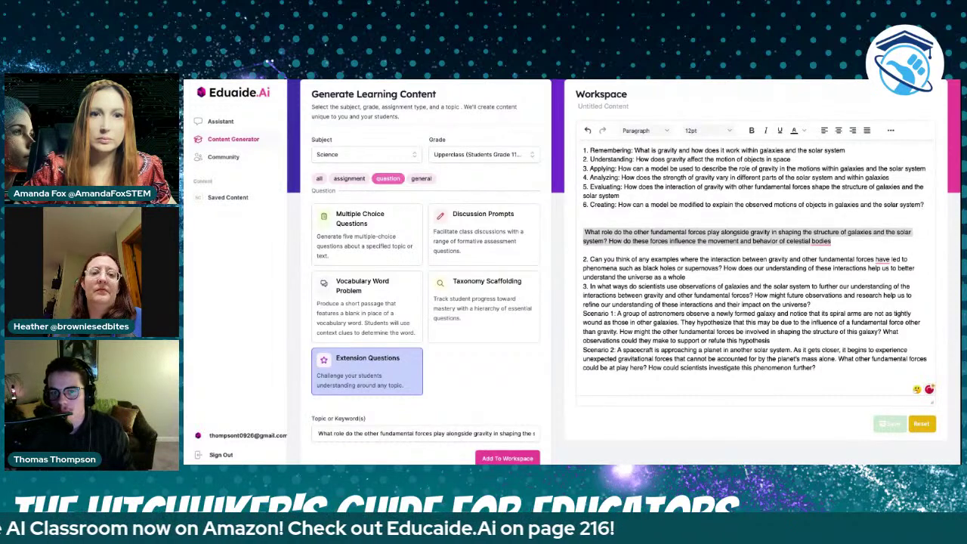
Insert blank lines before the Scenario 1 and Scenario 2 paragraphs in the workspace
{"action": "left_click", "coordinate": [583, 313]}
{"action": "key", "text": "Return"}
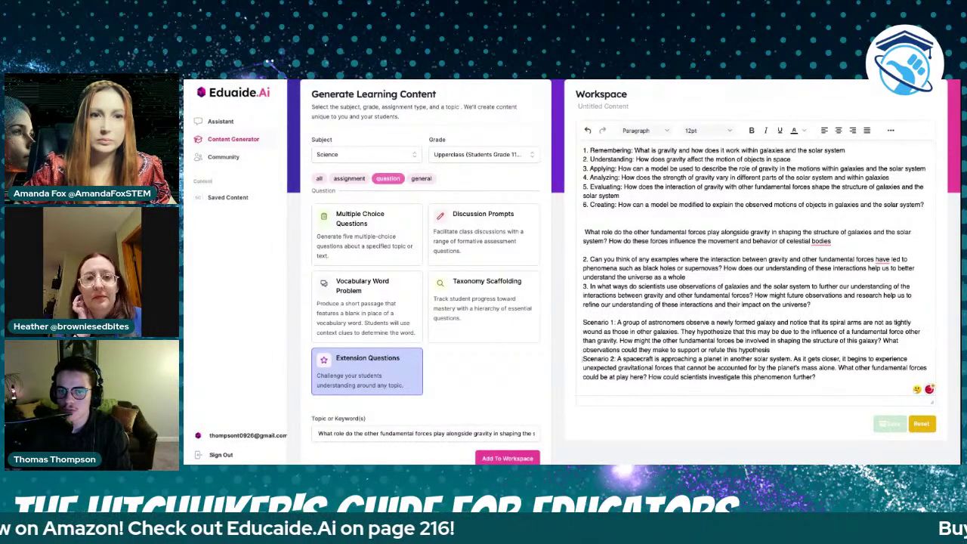
{"action": "key", "text": "Return"}
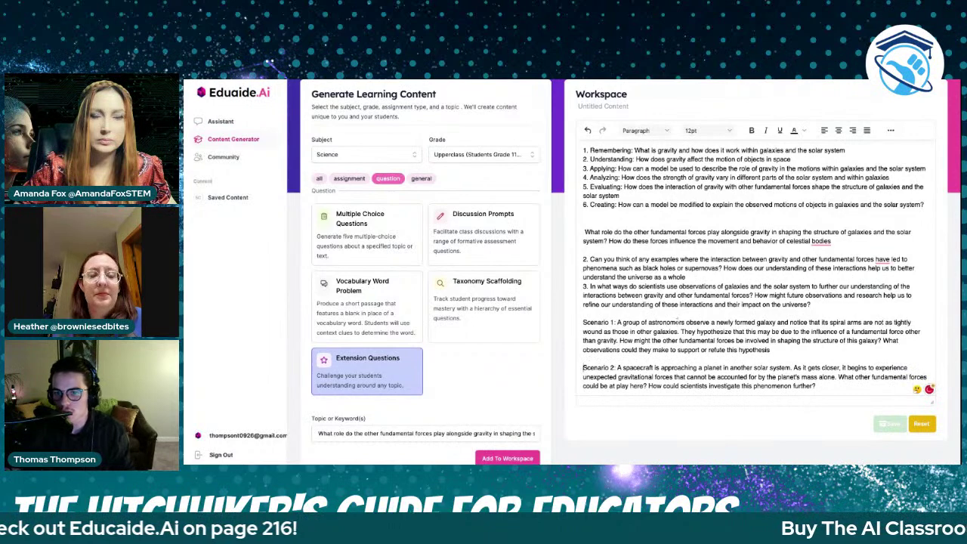
Review how the Evaluating question, the discussion prompts and Scenario 1 build on one another, highlighting each passage
{"action": "scroll", "coordinate": [755, 264], "scroll_direction": "down", "scroll_amount": 1}
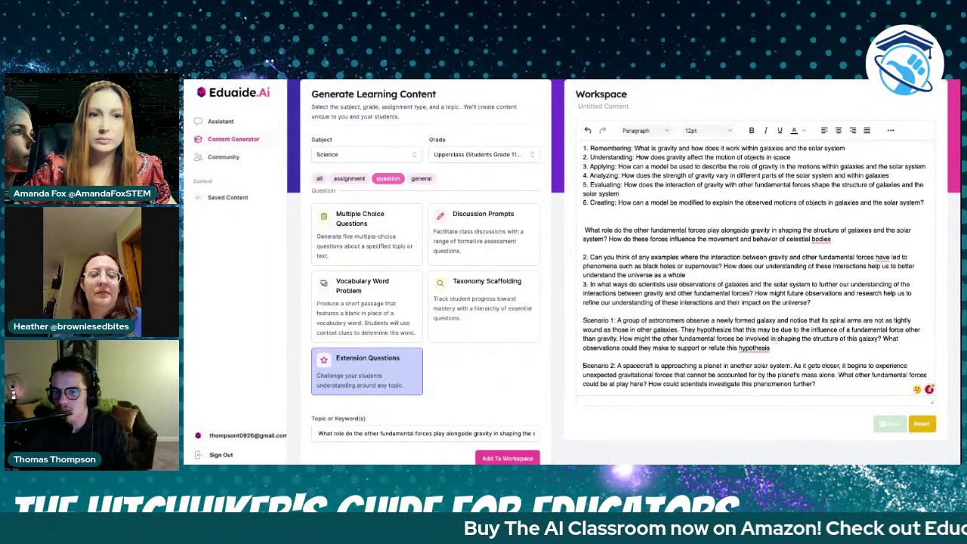
{"action": "left_click", "coordinate": [772, 348]}
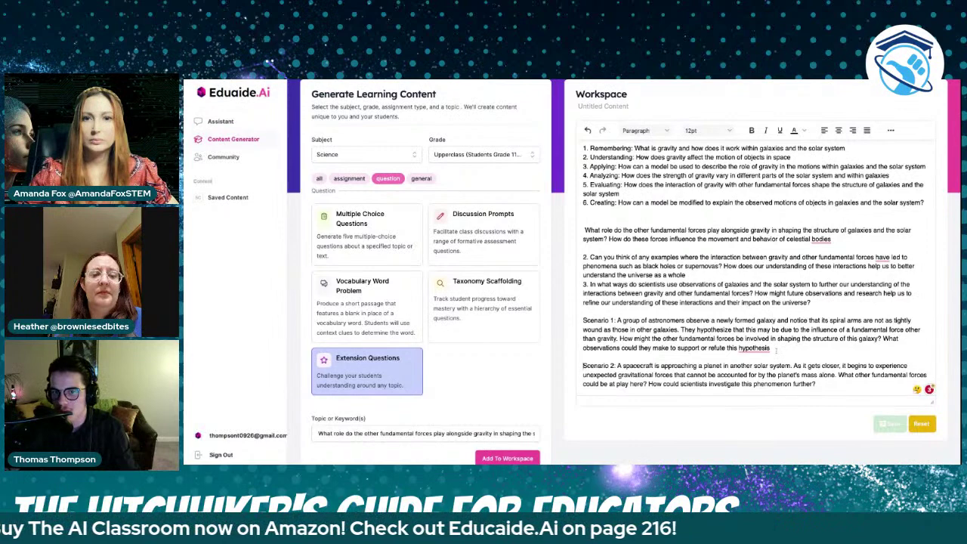
{"action": "scroll", "coordinate": [772, 347], "scroll_direction": "down", "scroll_amount": 1}
{"action": "triple_click", "coordinate": [772, 345]}
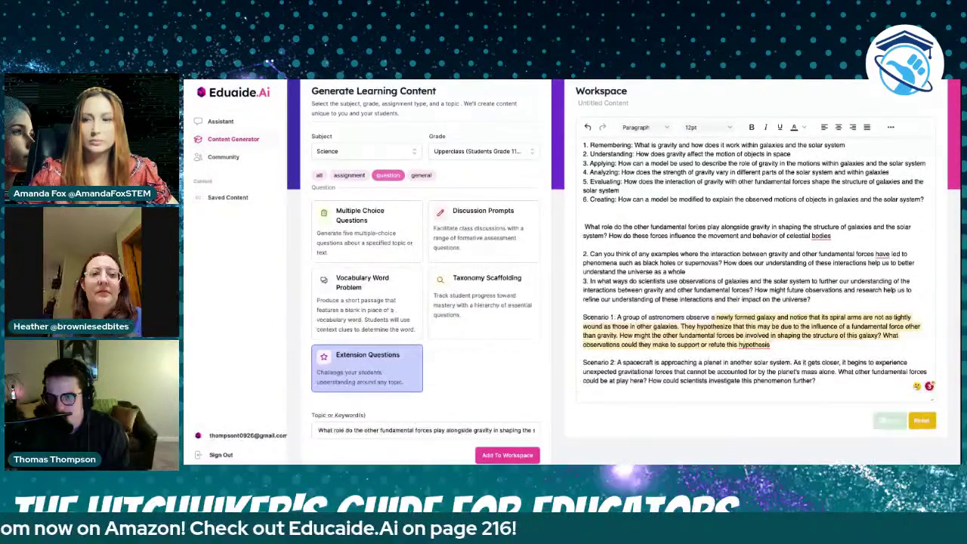
{"action": "left_click", "coordinate": [697, 228]}
{"action": "double_click", "coordinate": [697, 227]}
{"action": "triple_click", "coordinate": [685, 182]}
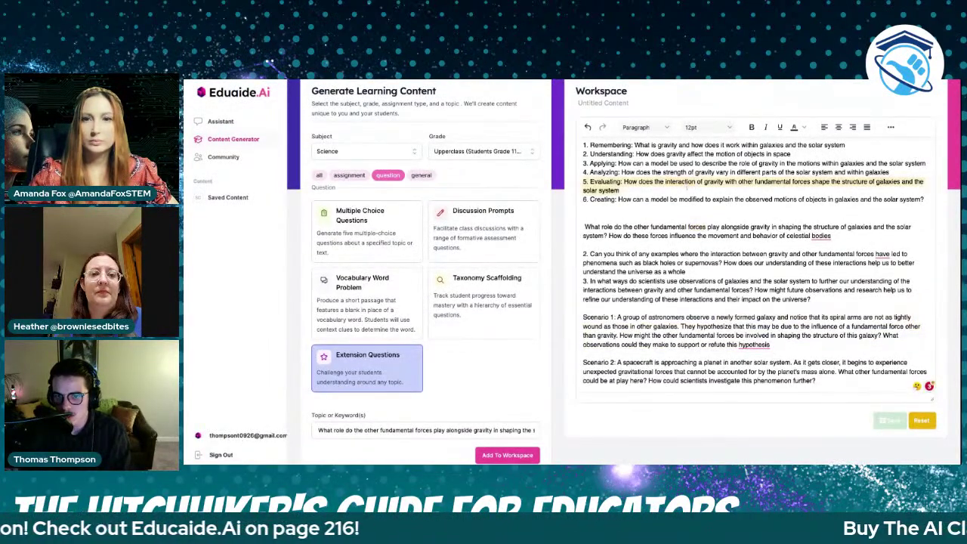
{"action": "left_click", "coordinate": [716, 290]}
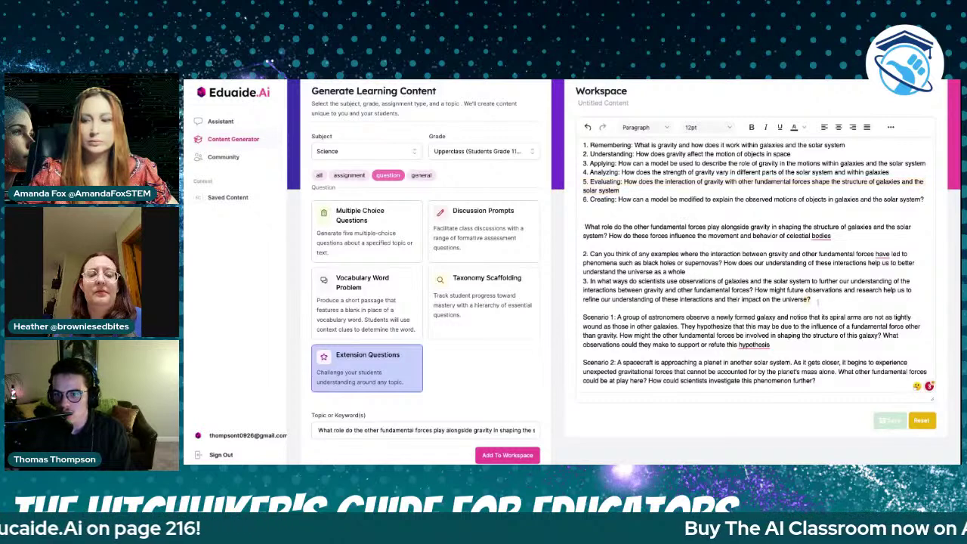
{"action": "left_click_drag", "start_coordinate": [812, 300], "coordinate": [584, 227]}
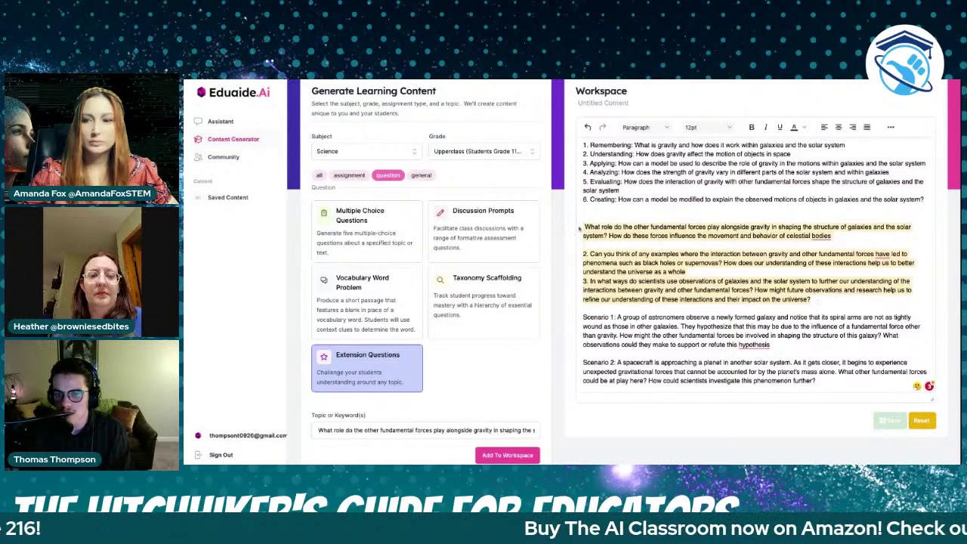
{"action": "left_click_drag", "start_coordinate": [771, 345], "coordinate": [583, 317]}
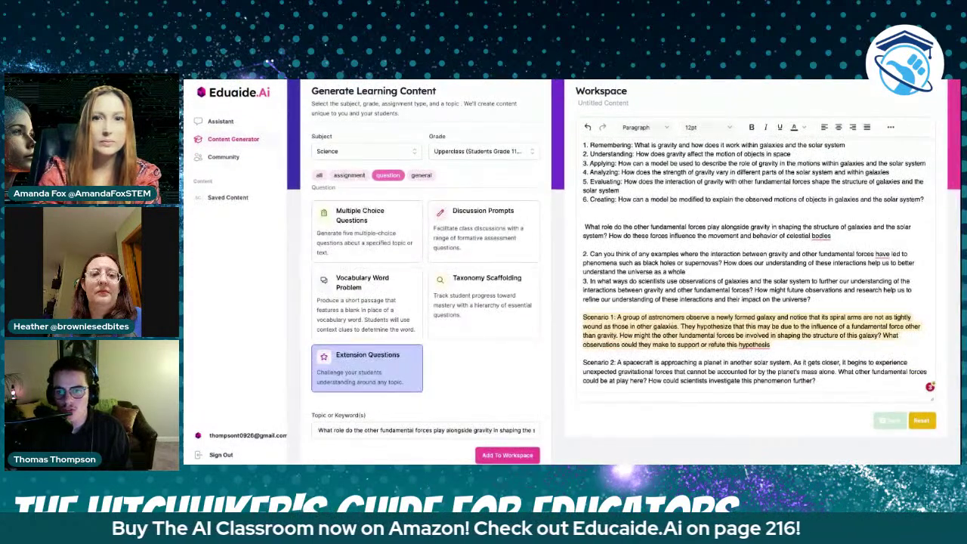
Delete all the generated text from the workspace and select the topic text
{"action": "left_click_drag", "start_coordinate": [843, 388], "coordinate": [582, 144]}
{"action": "key", "text": "BackSpace"}
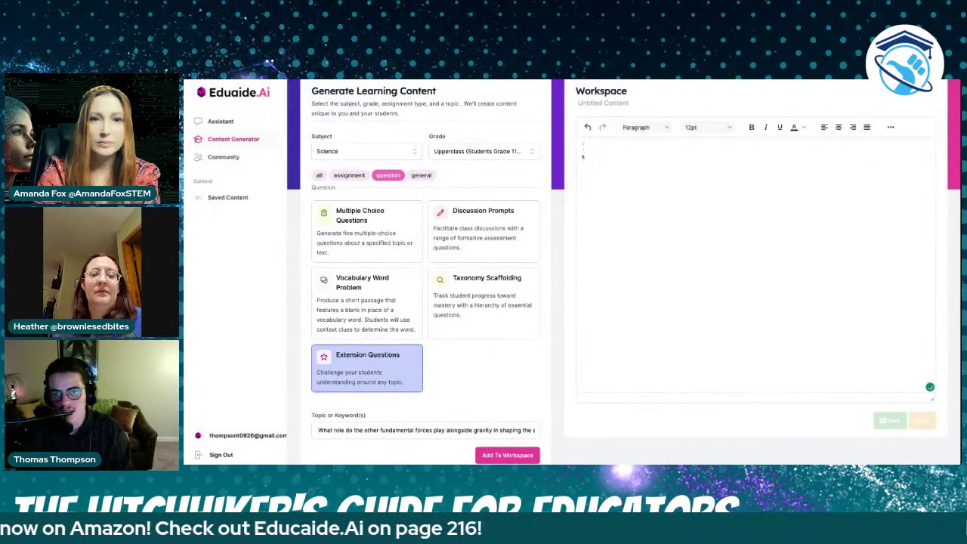
{"action": "left_click", "coordinate": [420, 429]}
{"action": "key", "text": "ctrl+a"}
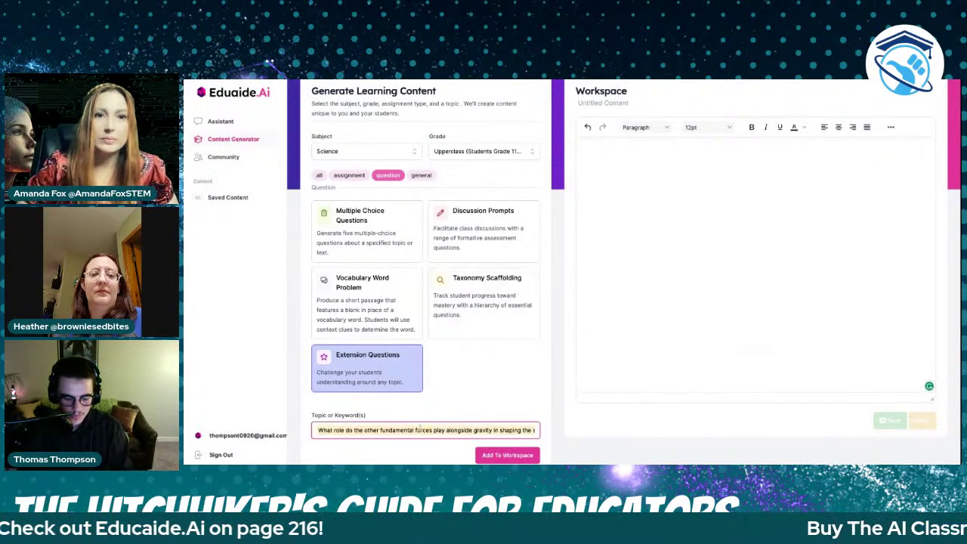
Generate a Credible Source List with the Assistant's productivity tools, using the copied fundamental forces question as the topic
{"action": "left_click", "coordinate": [219, 122]}
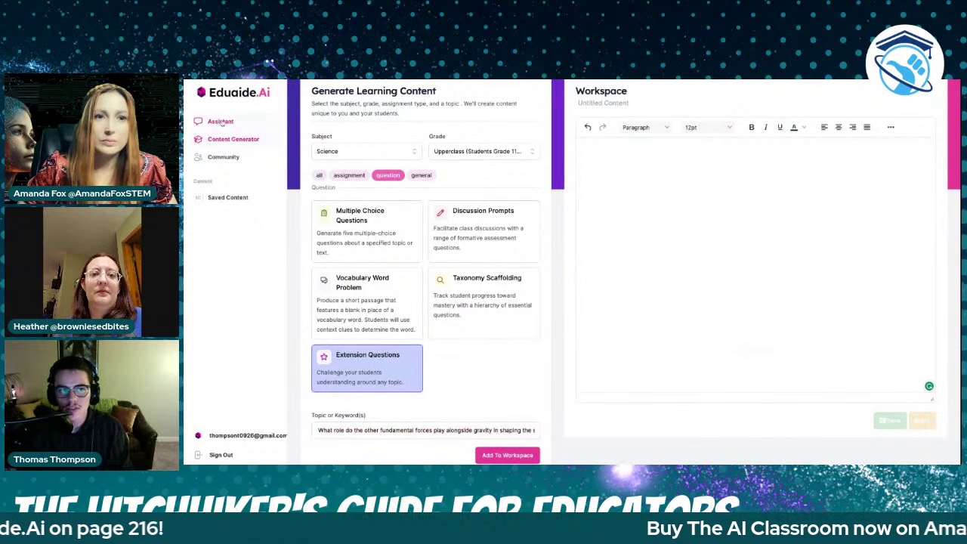
{"action": "left_click", "coordinate": [413, 191]}
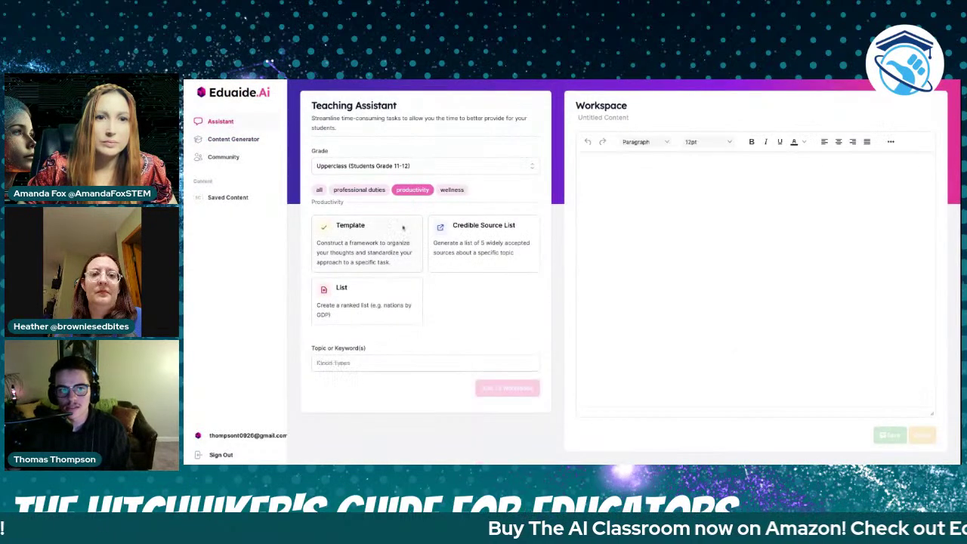
{"action": "left_click", "coordinate": [467, 248]}
{"action": "left_click", "coordinate": [381, 365]}
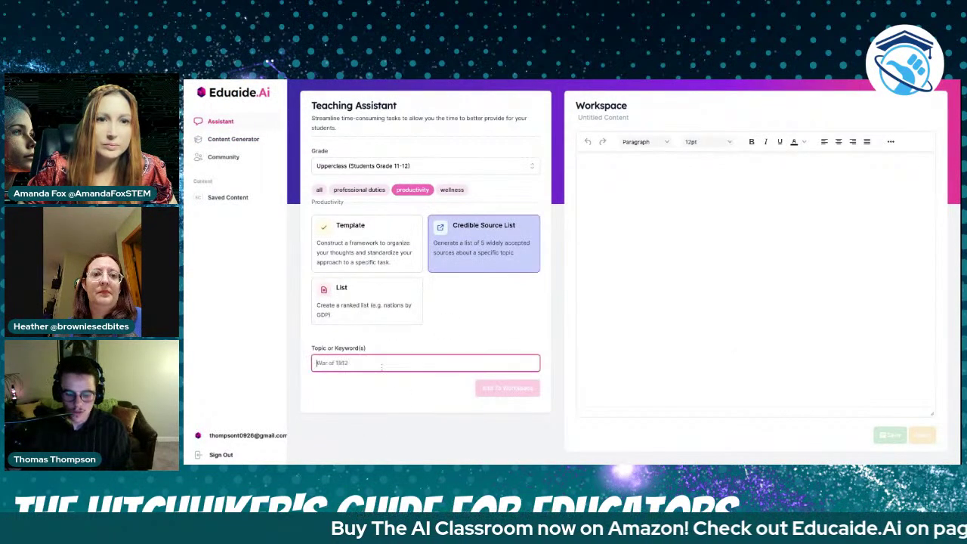
{"action": "key", "text": "ctrl+v"}
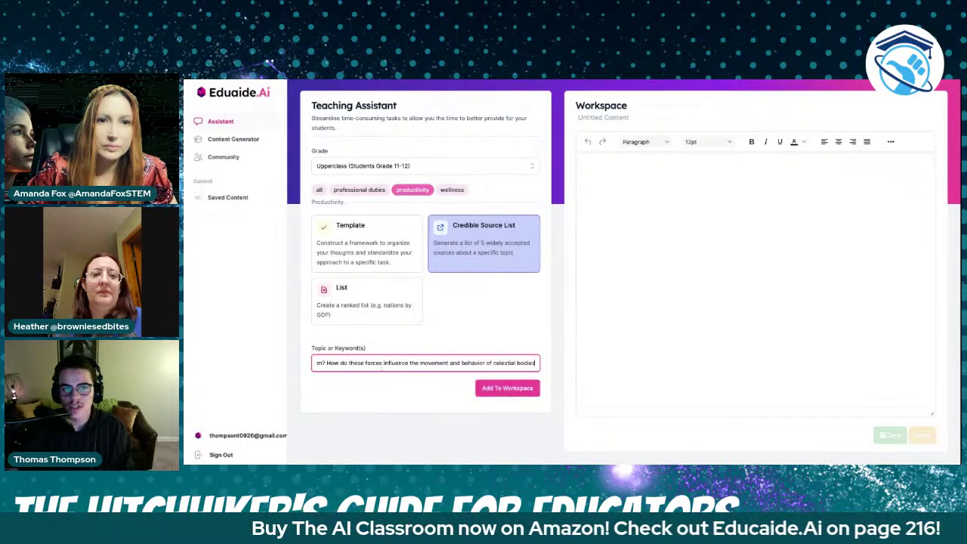
{"action": "left_click", "coordinate": [498, 390]}
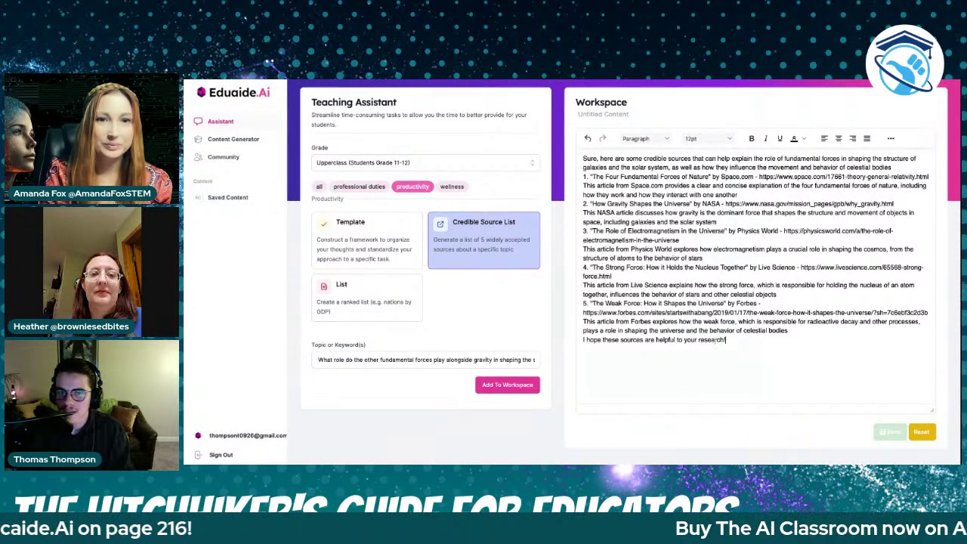
Highlight the end of the source list, then reset the workspace and clear the topic text
{"action": "left_click_drag", "start_coordinate": [743, 342], "coordinate": [590, 323]}
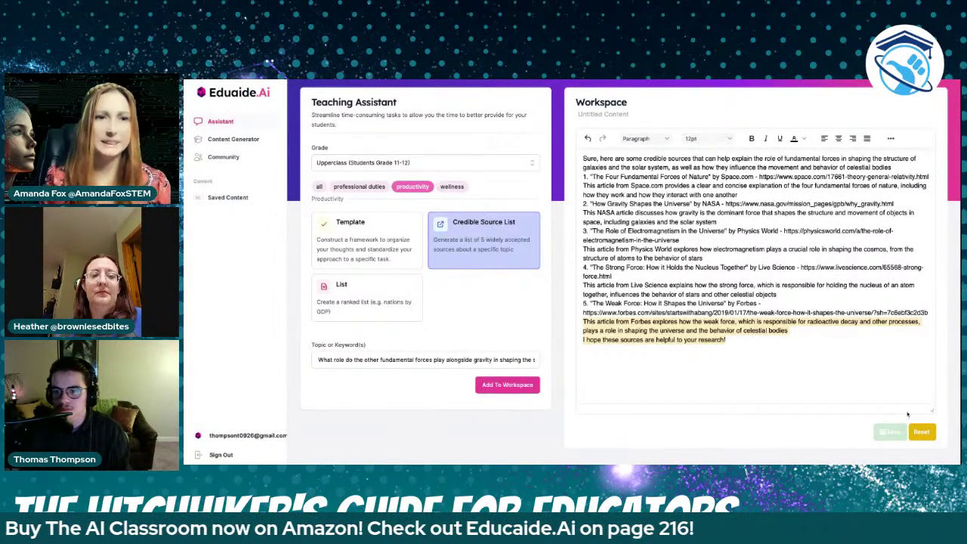
{"action": "left_click", "coordinate": [921, 431]}
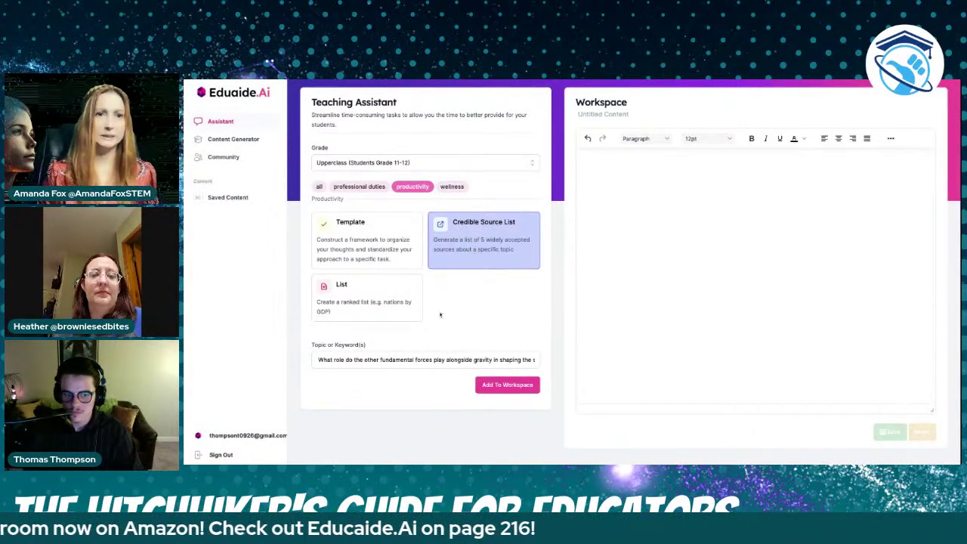
{"action": "left_click", "coordinate": [452, 358]}
{"action": "key", "text": "ctrl+a"}
{"action": "key", "text": "BackSpace"}
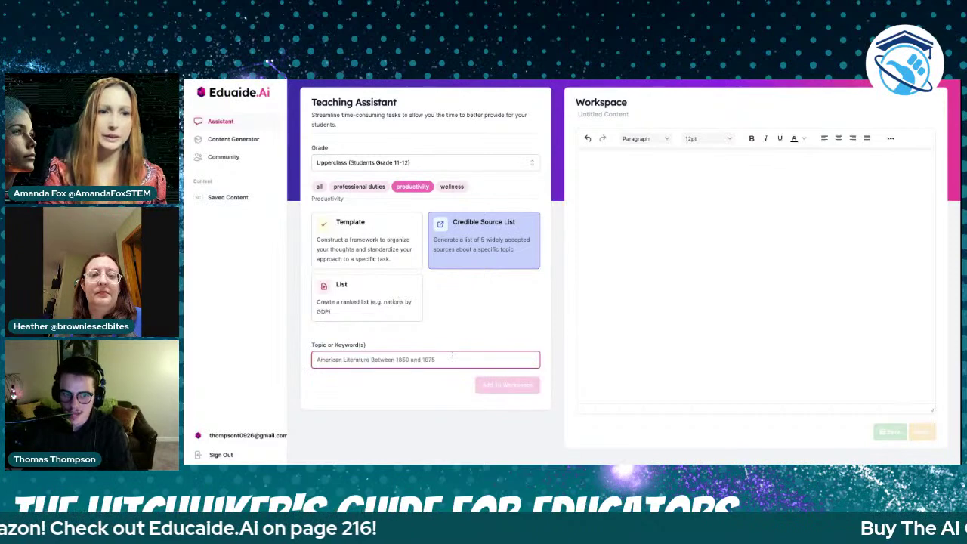
Show the Assistant's wellness activities and then browse all of its tool types
{"action": "left_click", "coordinate": [454, 189]}
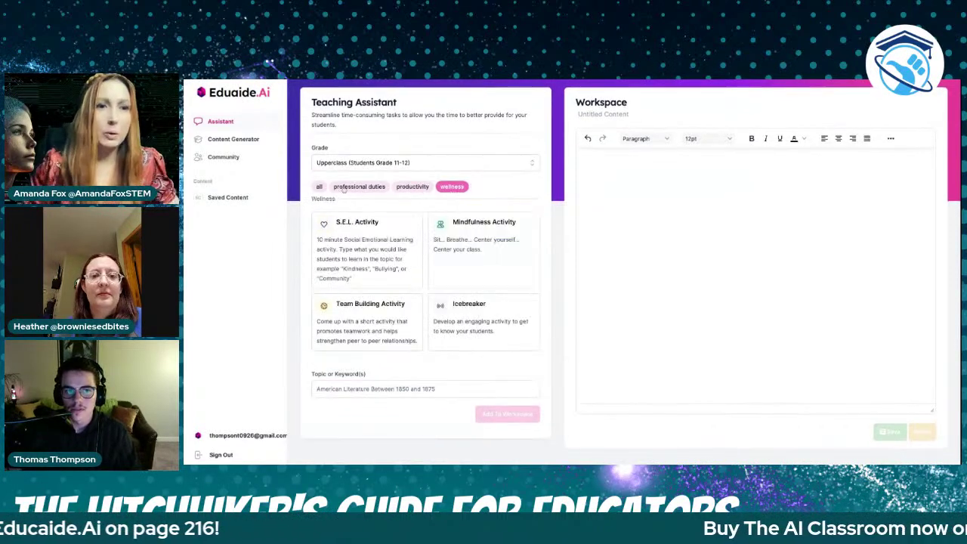
{"action": "left_click", "coordinate": [318, 186]}
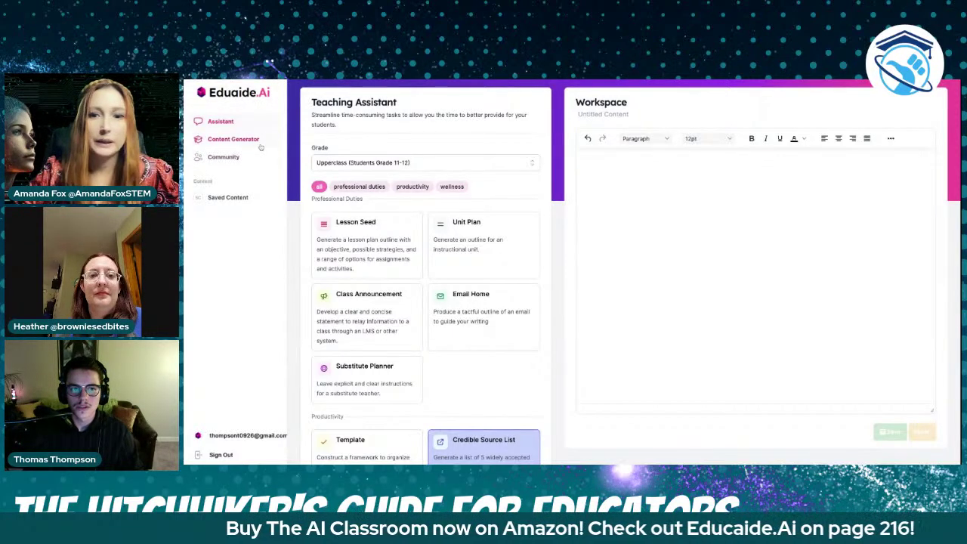
{"action": "scroll", "coordinate": [376, 263], "scroll_direction": "down", "scroll_amount": 2}
{"action": "scroll", "coordinate": [380, 265], "scroll_direction": "down", "scroll_amount": 1}
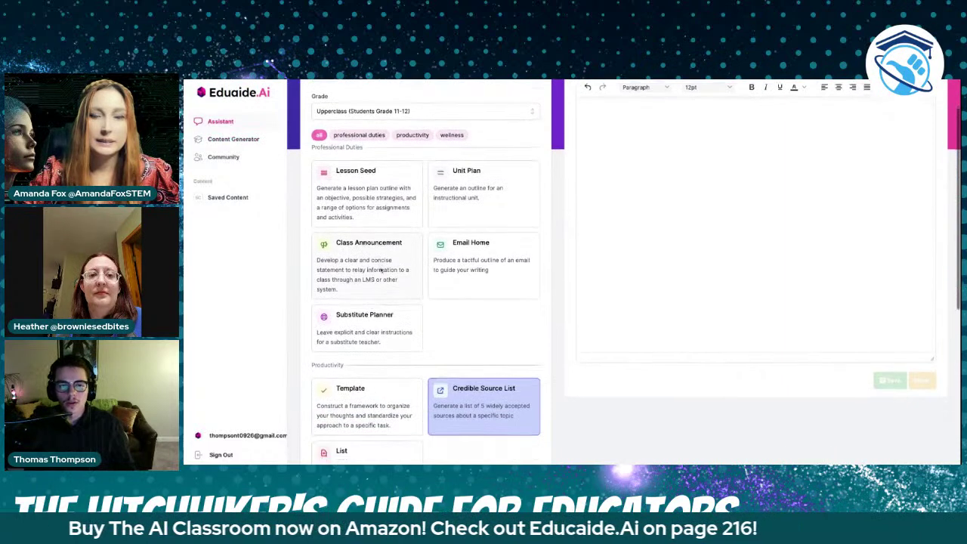
{"action": "scroll", "coordinate": [312, 230], "scroll_direction": "down", "scroll_amount": 1}
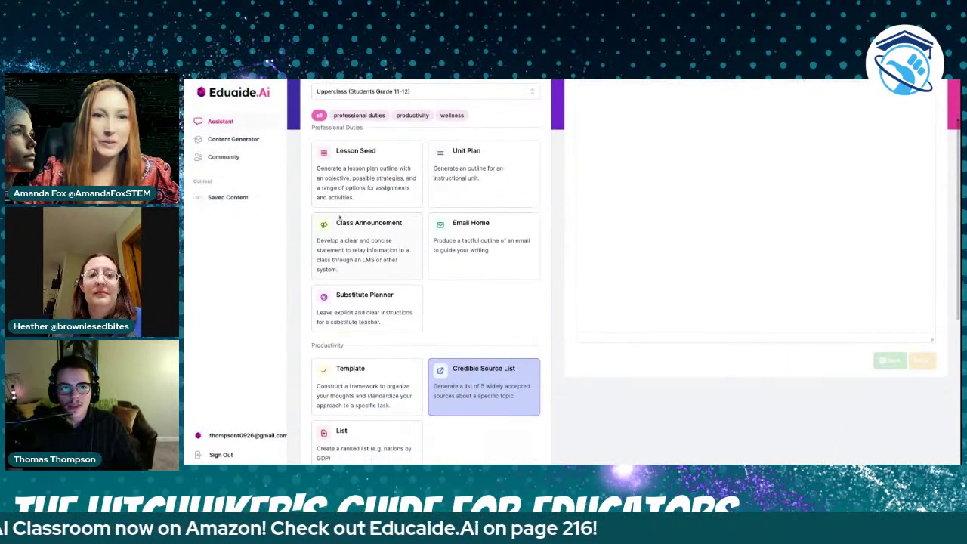
{"action": "scroll", "coordinate": [359, 208], "scroll_direction": "up", "scroll_amount": 1}
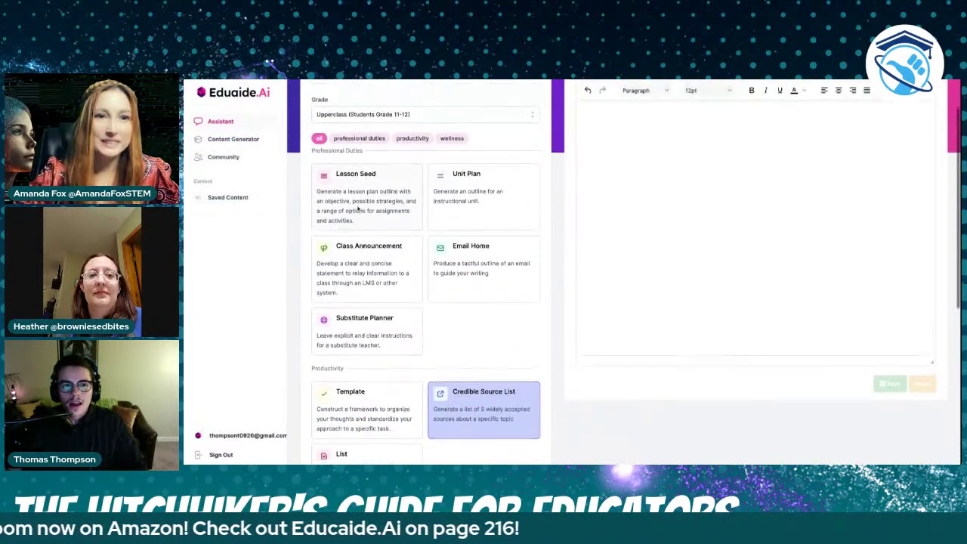
Choose the Email Home tool and limit the Assistant's tools to professional duties
{"action": "left_click", "coordinate": [503, 262]}
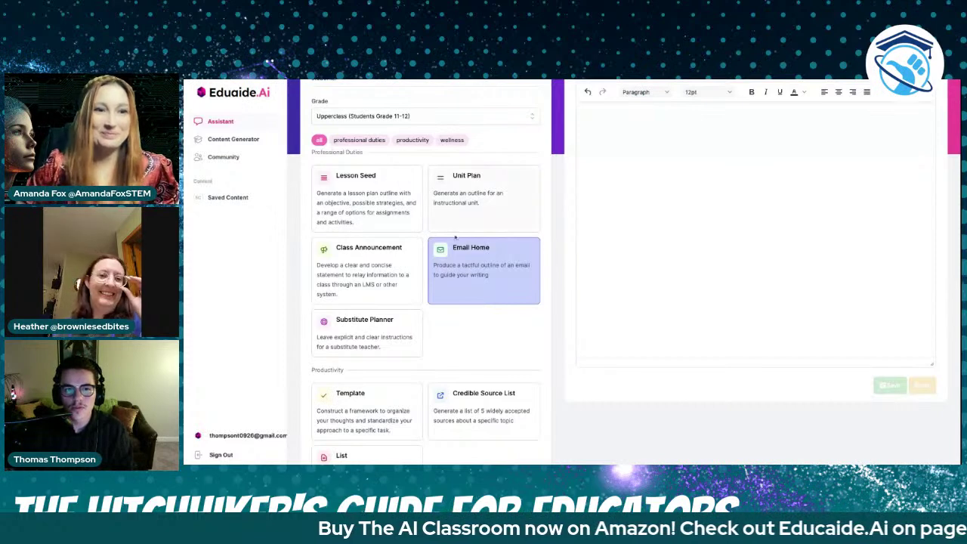
{"action": "scroll", "coordinate": [466, 260], "scroll_direction": "down", "scroll_amount": 3}
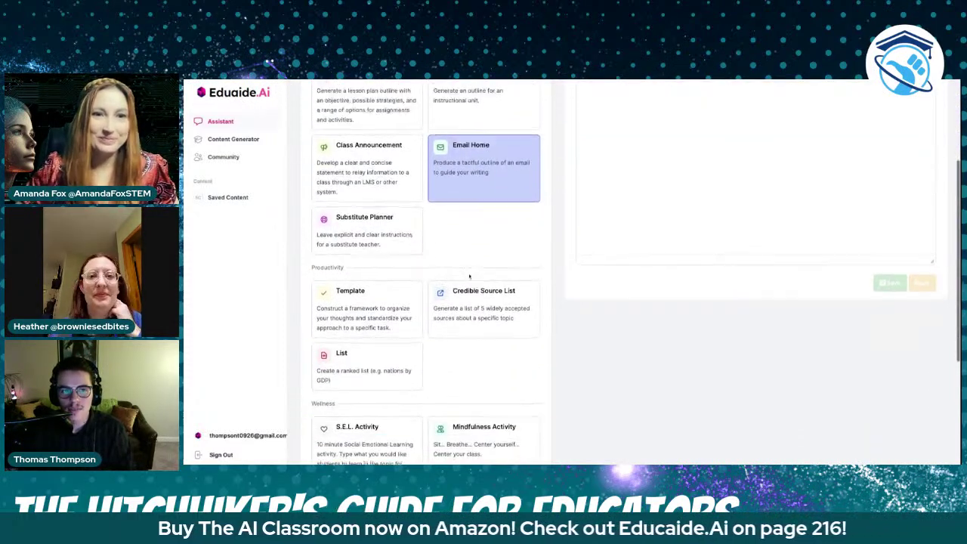
{"action": "scroll", "coordinate": [470, 277], "scroll_direction": "up", "scroll_amount": 3}
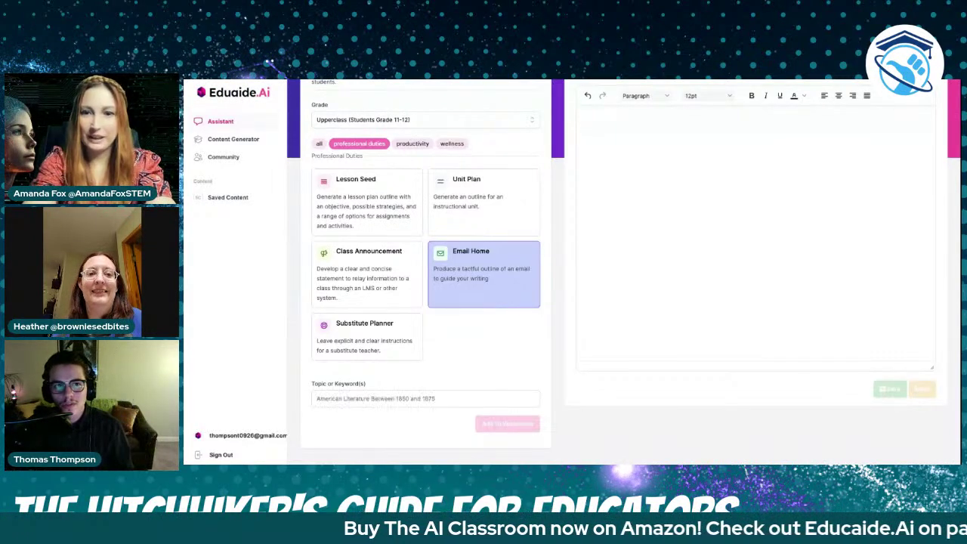
Generate an Email Home draft in the workspace from the topic "You student was inebriated in class.", correcting the misspelled "inebriated"
{"action": "left_click", "coordinate": [378, 393]}
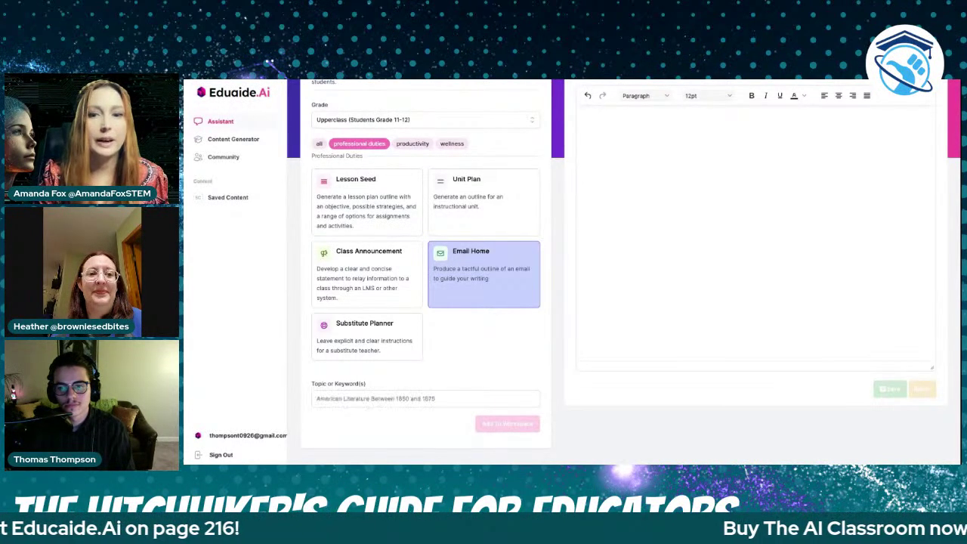
{"action": "left_click", "coordinate": [338, 398]}
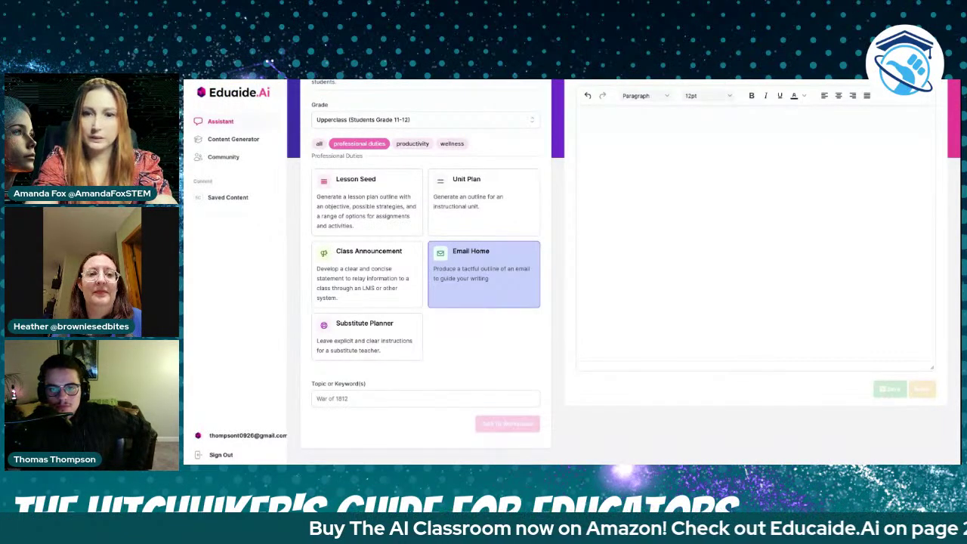
{"action": "left_click", "coordinate": [392, 398]}
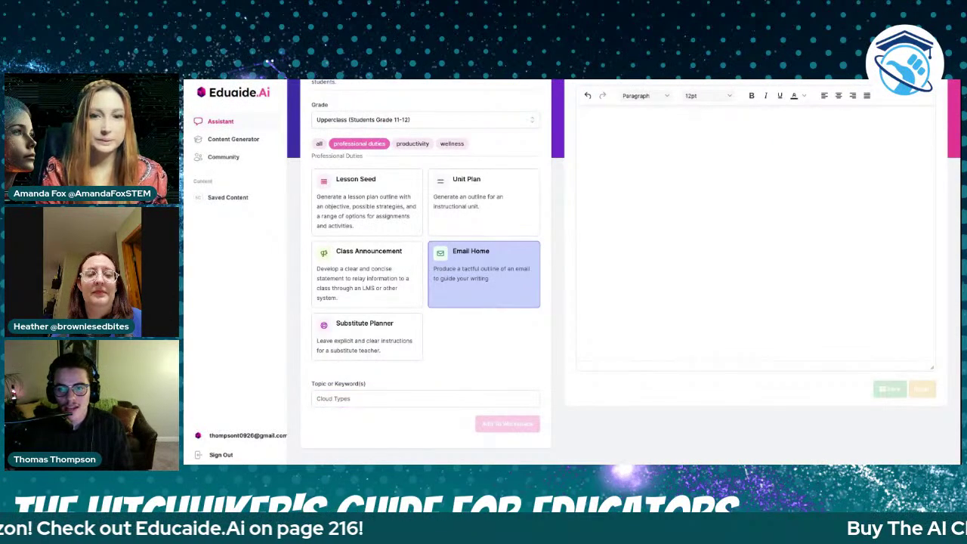
{"action": "left_click", "coordinate": [316, 398]}
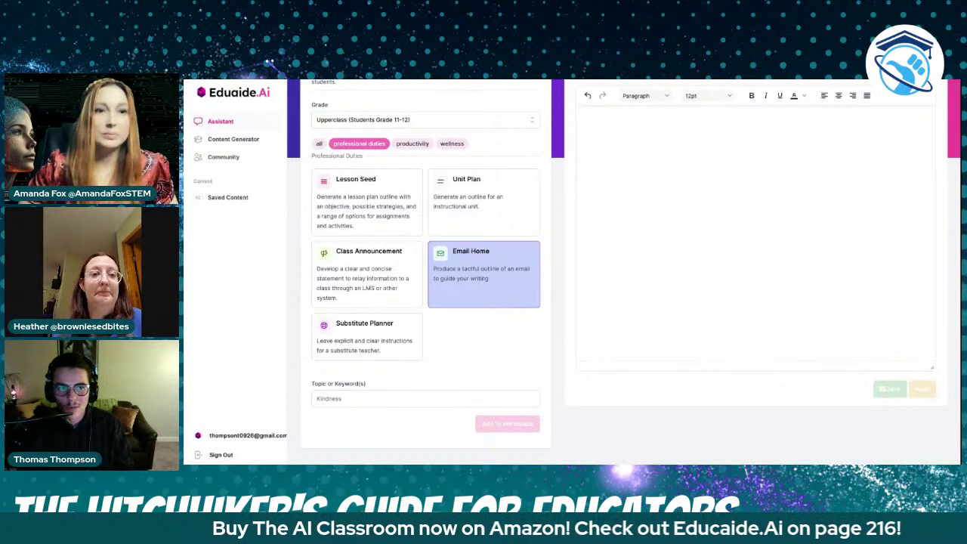
{"action": "left_click", "coordinate": [316, 398]}
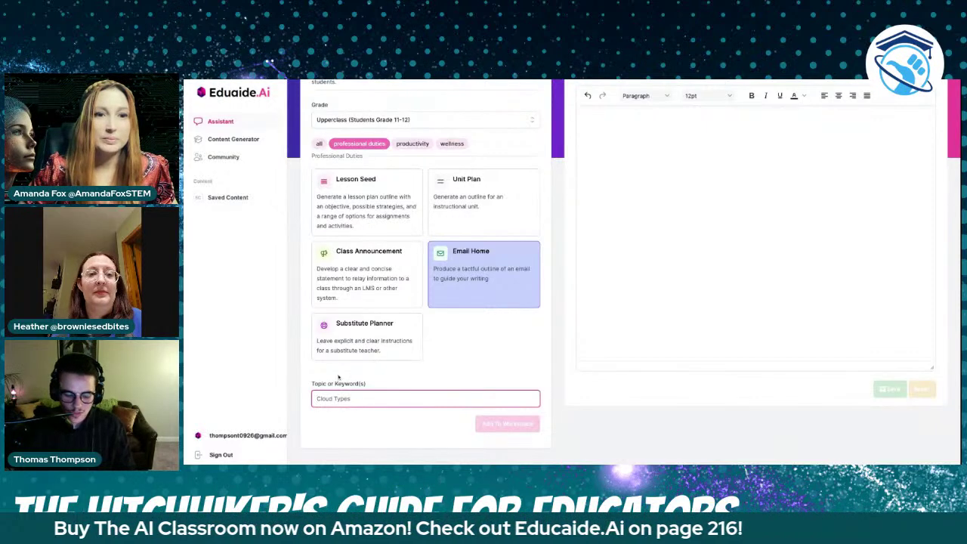
{"action": "type", "text": "You"}
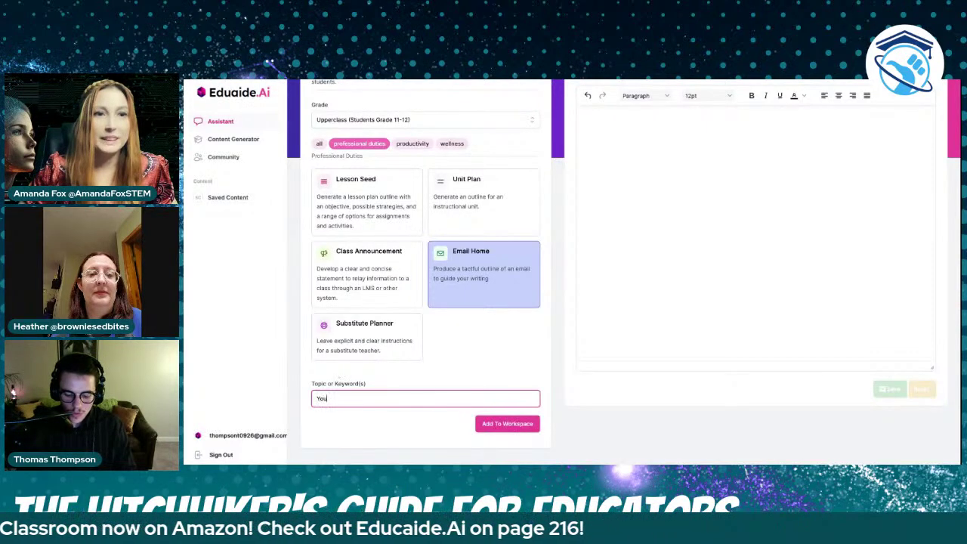
{"action": "type", "text": " student"}
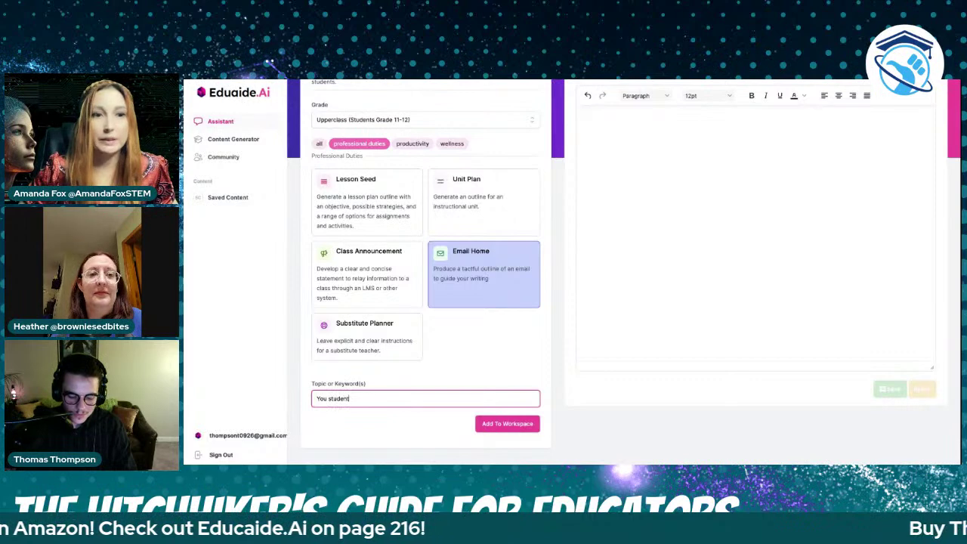
{"action": "type", "text": " was inebrie"}
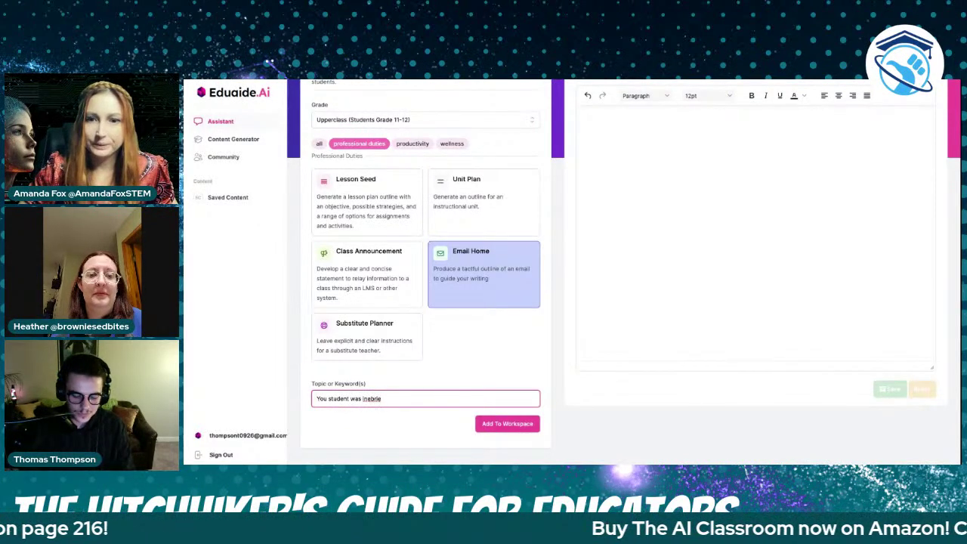
{"action": "type", "text": "ated i"}
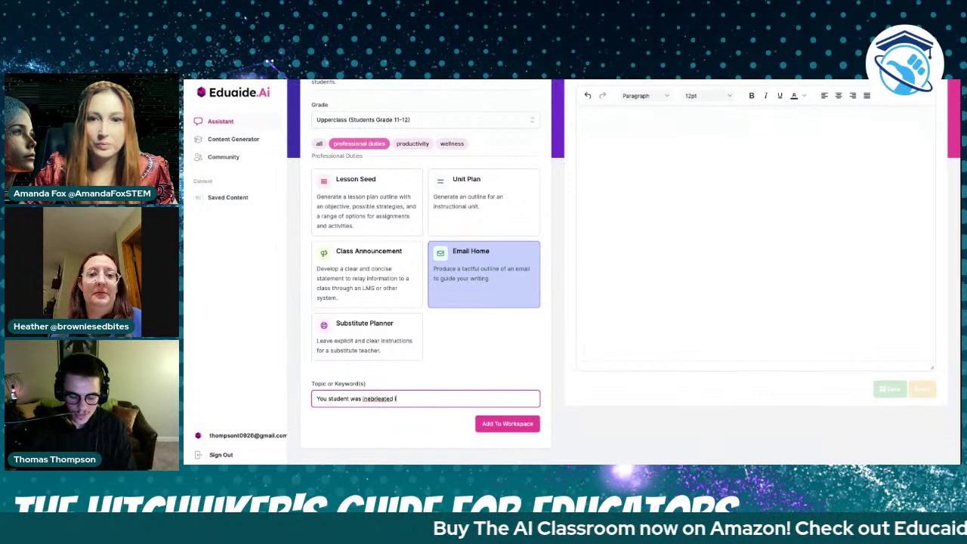
{"action": "type", "text": "n"}
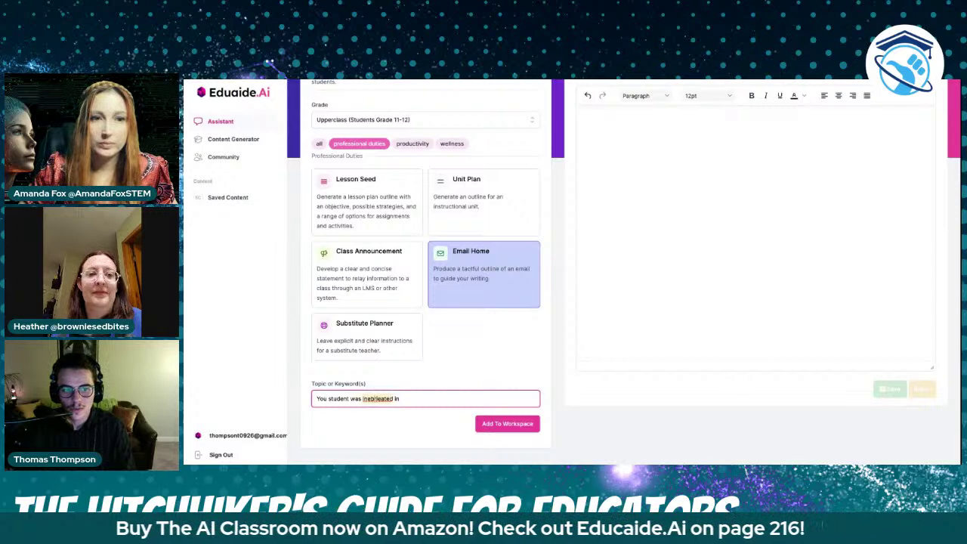
{"action": "left_click", "coordinate": [416, 403]}
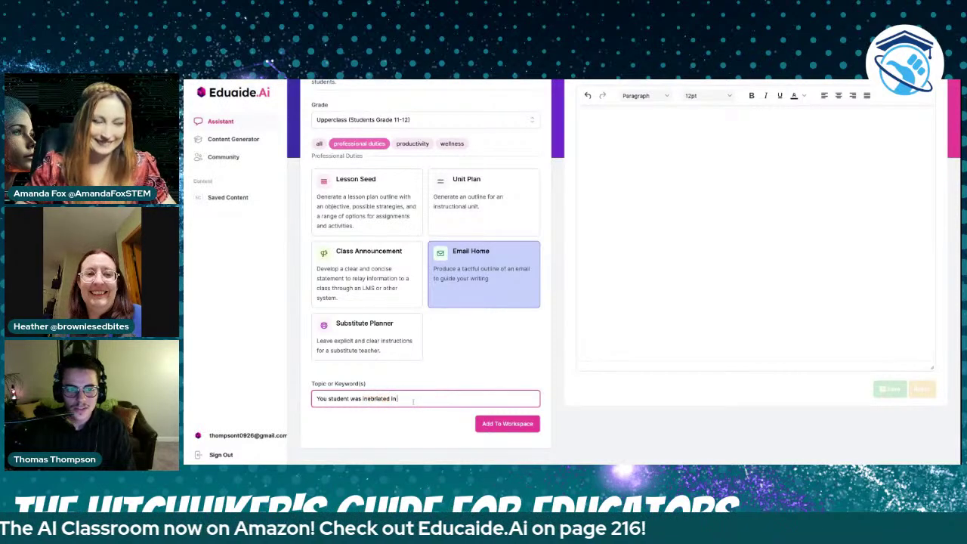
{"action": "type", "text": "class."}
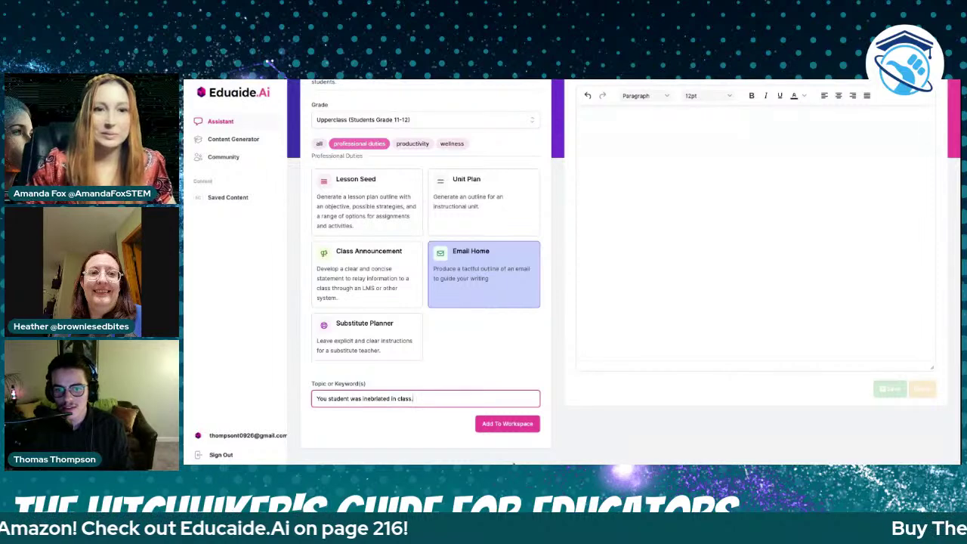
{"action": "left_click", "coordinate": [518, 423]}
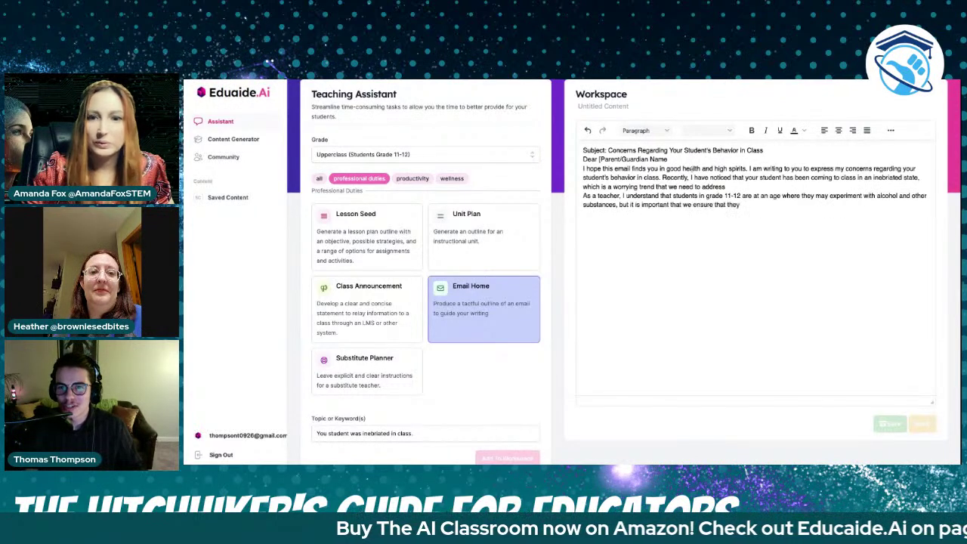
Highlight passages in the opening paragraphs of the generated email, including the one about grade 11-12 students and alcohol, then reset the workspace
{"action": "left_click_drag", "start_coordinate": [748, 168], "coordinate": [602, 168]}
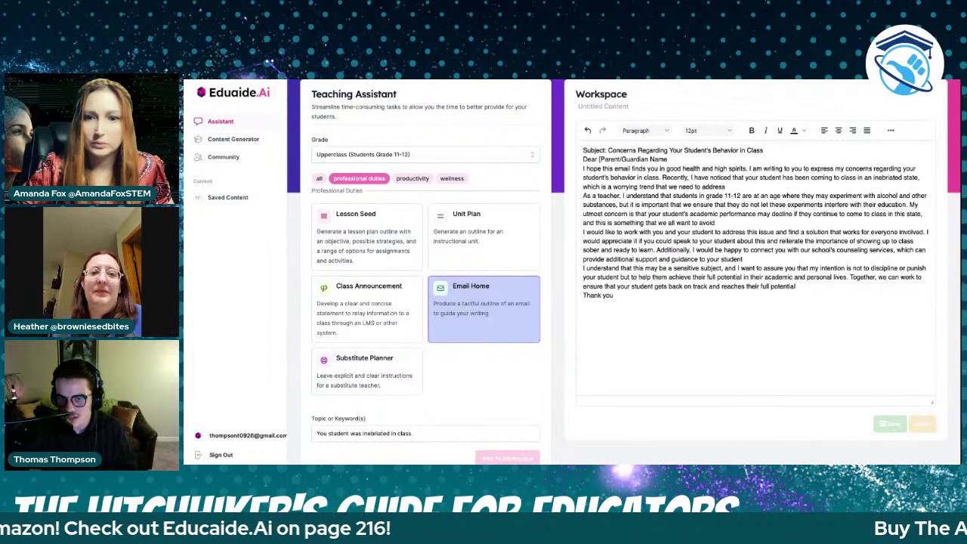
{"action": "left_click_drag", "start_coordinate": [662, 178], "coordinate": [745, 178]}
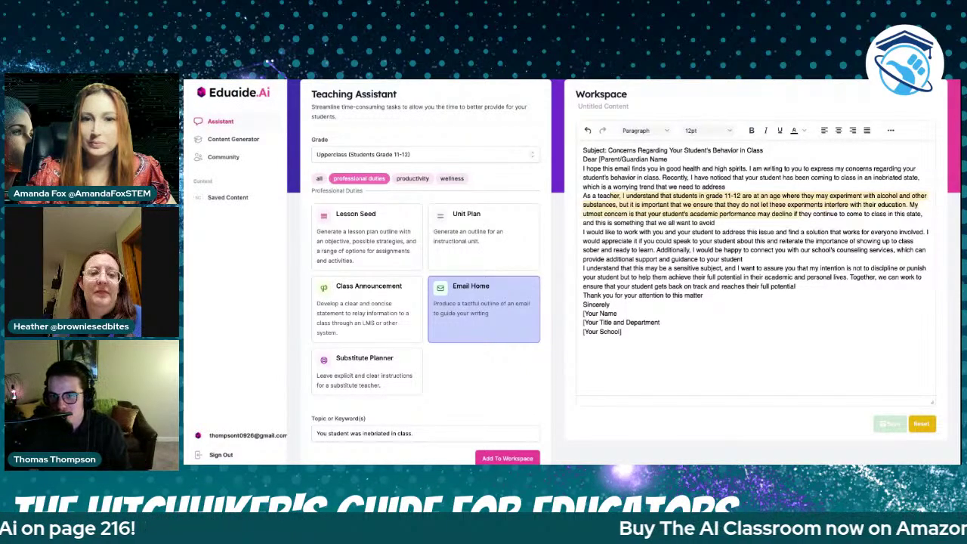
{"action": "left_click", "coordinate": [791, 177]}
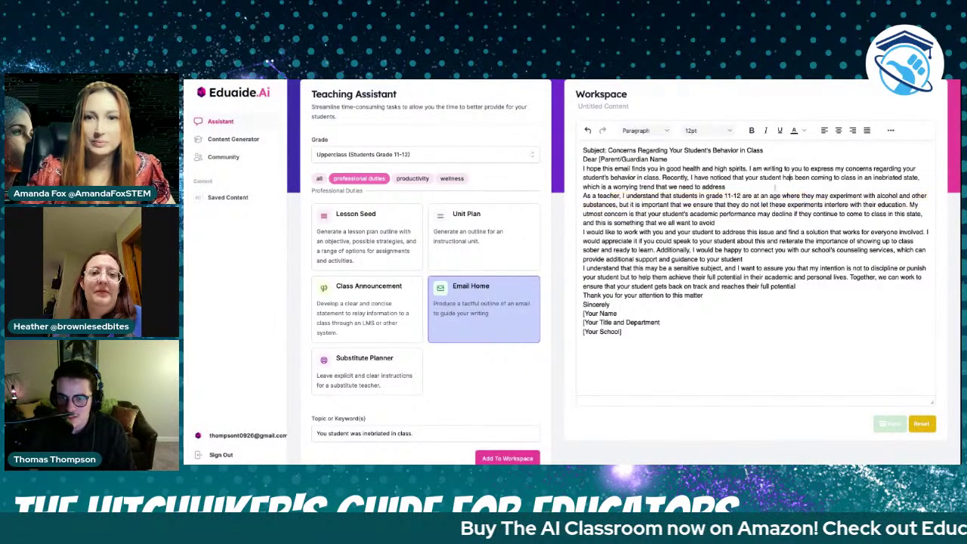
{"action": "left_click", "coordinate": [922, 424]}
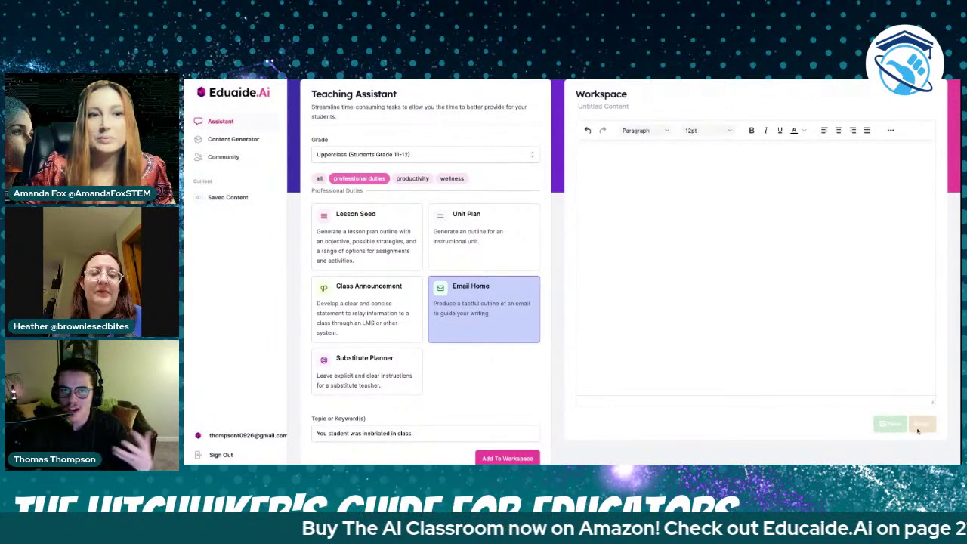